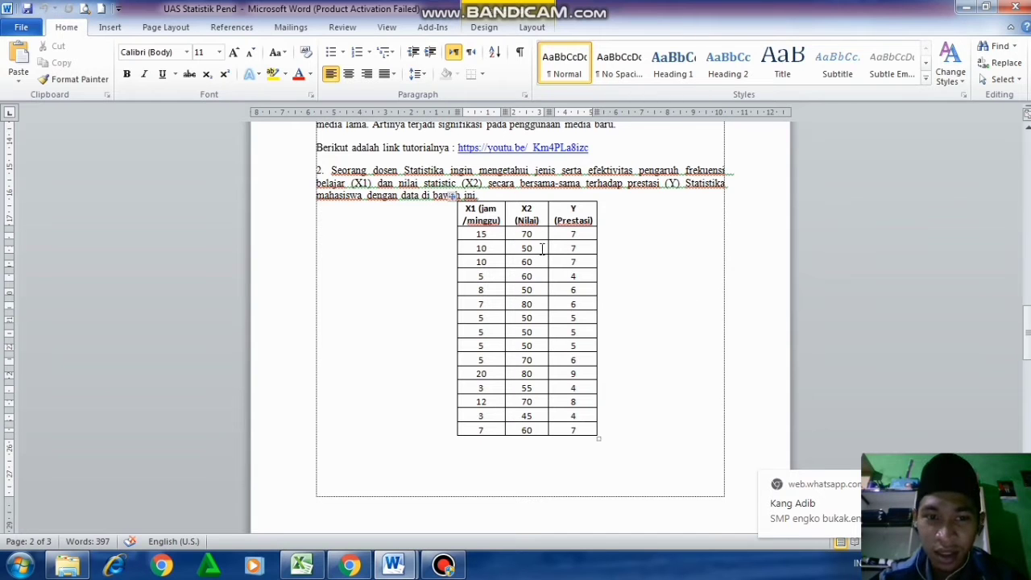
Review question 2's tasks in the Word document and select the X1, X2 and Y data rows below the table header
{"action": "scroll", "coordinate": [546, 310], "scroll_direction": "down", "scroll_amount": 12}
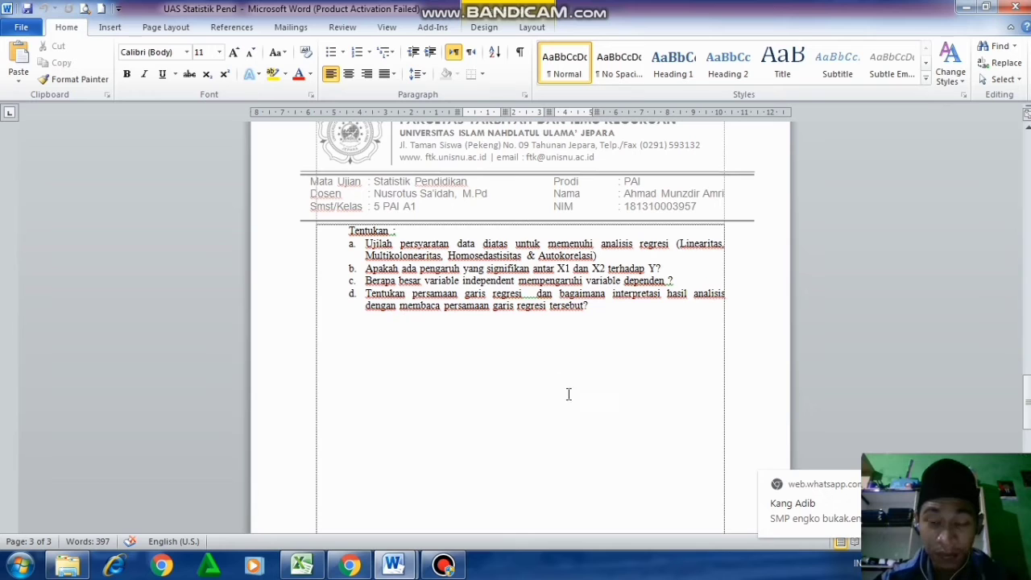
{"action": "scroll", "coordinate": [531, 327], "scroll_direction": "up", "scroll_amount": 5}
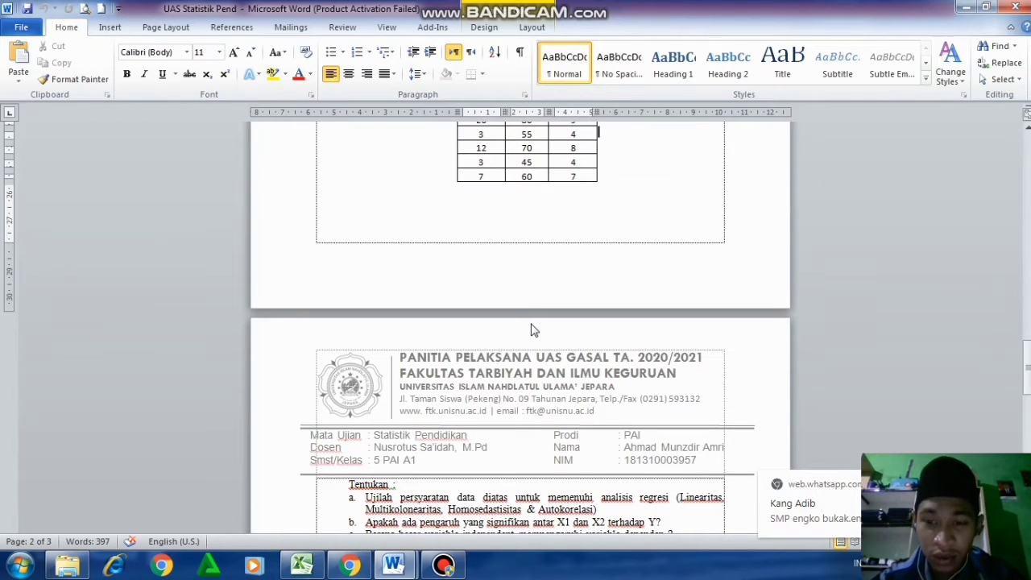
{"action": "scroll", "coordinate": [531, 331], "scroll_direction": "up", "scroll_amount": 6}
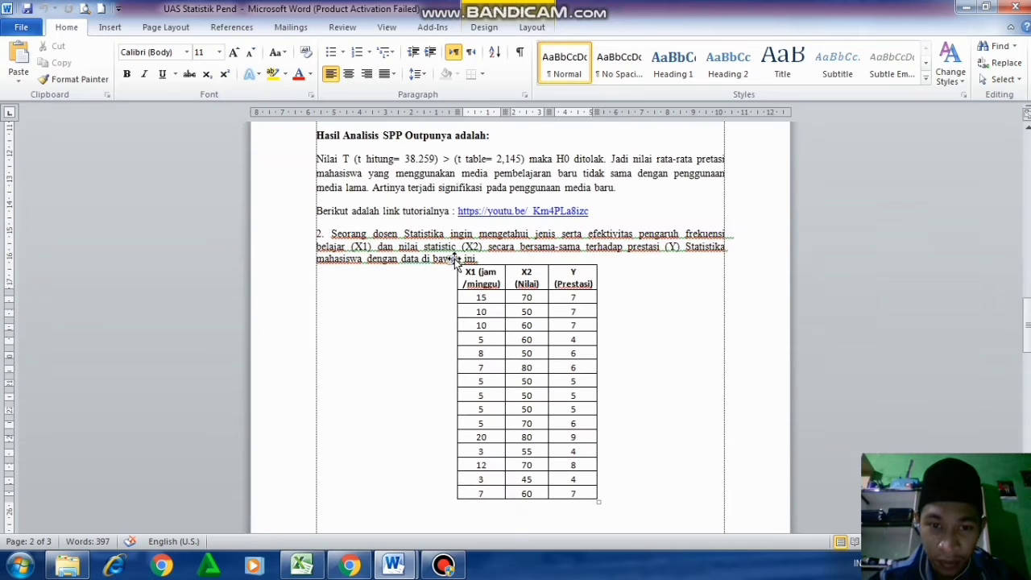
{"action": "left_click", "coordinate": [454, 258]}
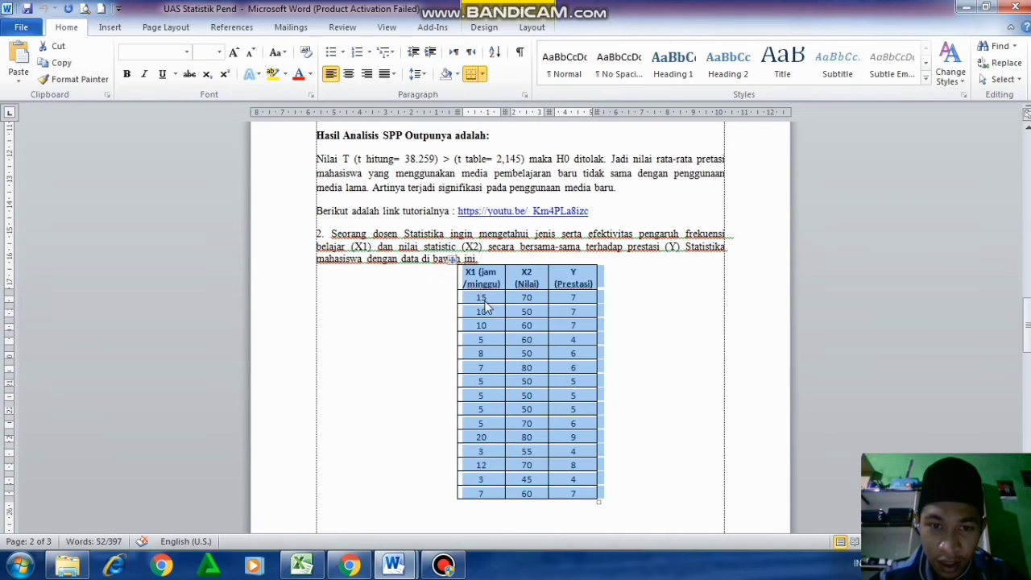
{"action": "left_click", "coordinate": [533, 327]}
{"action": "left_click_drag", "start_coordinate": [472, 298], "coordinate": [577, 501]}
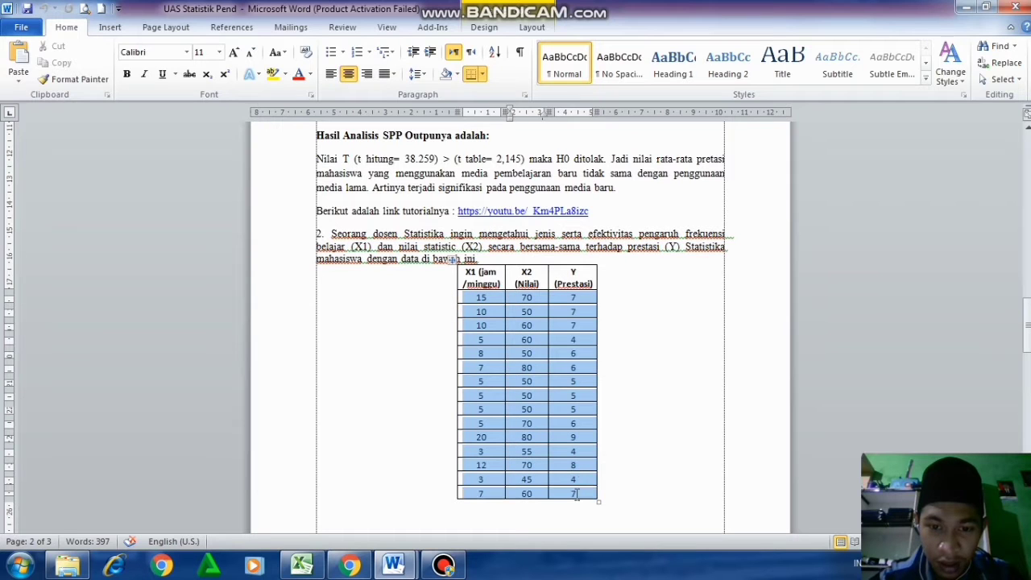
Switch to the Excel workbook and copy the X1, X2 and Y values in A2:C16 without the header row
{"action": "left_click", "coordinate": [302, 565]}
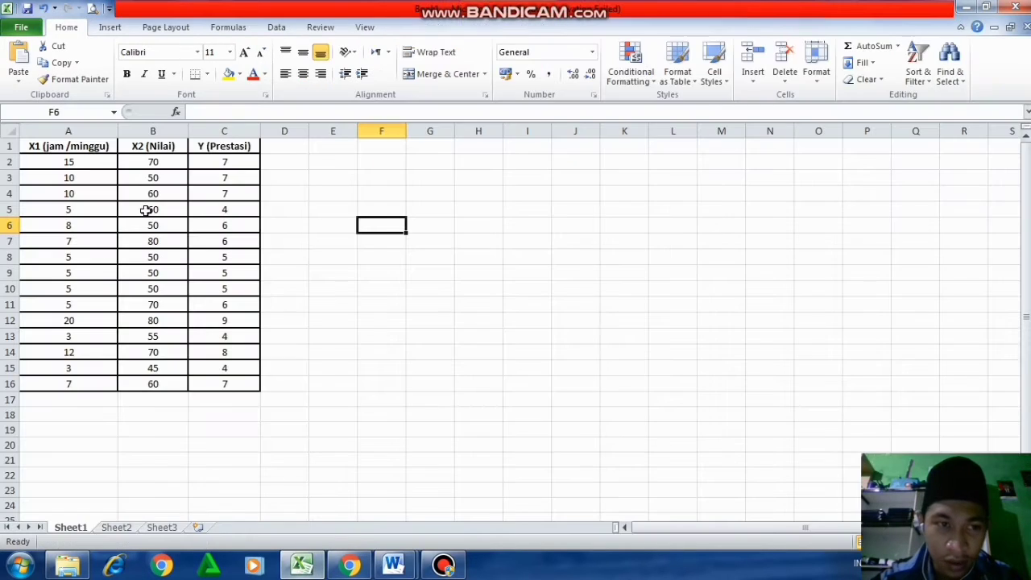
{"action": "left_click", "coordinate": [60, 162]}
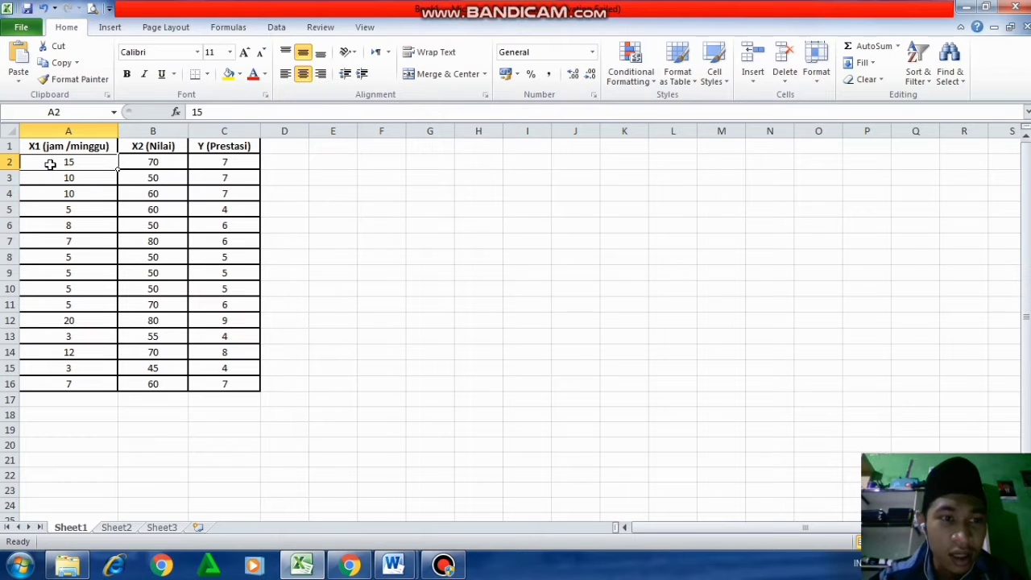
{"action": "left_click_drag", "start_coordinate": [56, 162], "coordinate": [214, 386]}
{"action": "key", "text": "ctrl+c"}
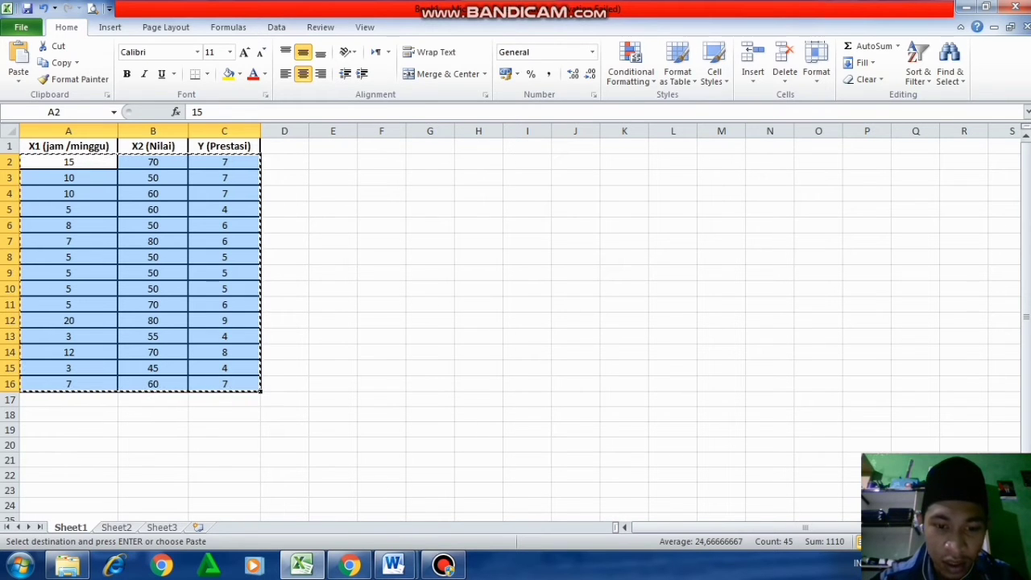
Launch SPSS 16.0 from the desktop and paste the copied data into the empty data sheet, starting at the first cell
{"action": "left_click", "coordinate": [1026, 566]}
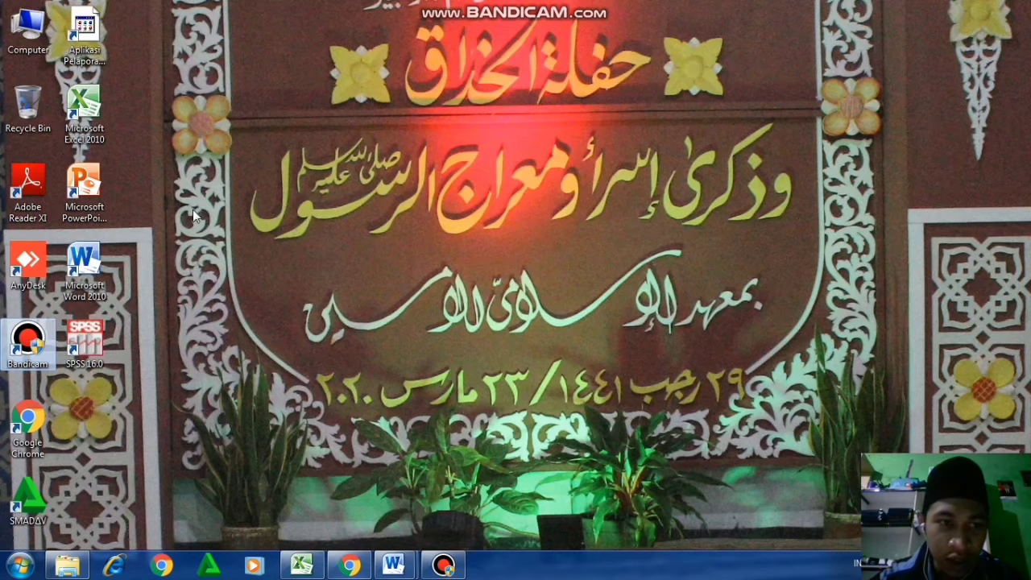
{"action": "left_click", "coordinate": [101, 342]}
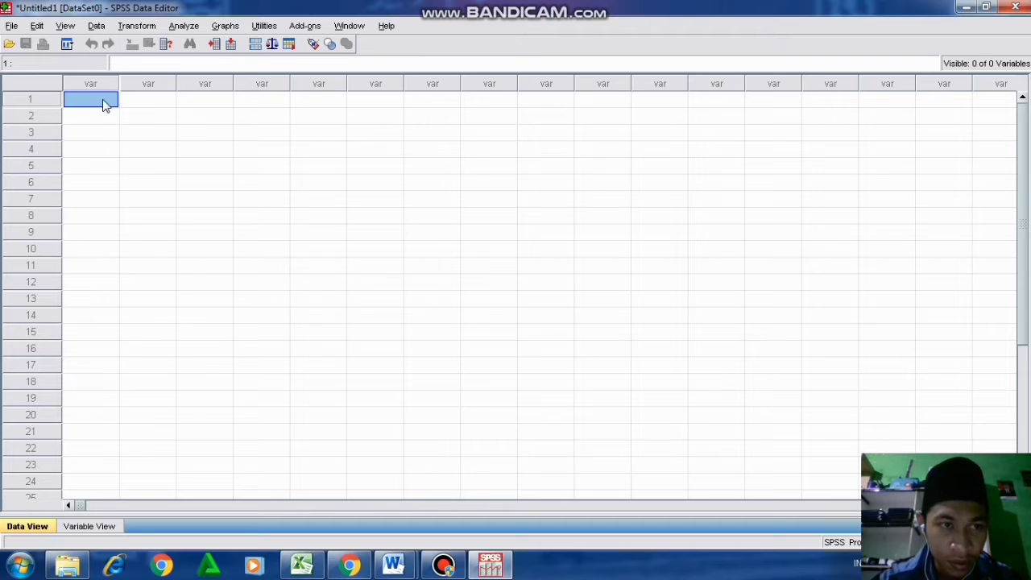
{"action": "key", "text": "ctrl+v"}
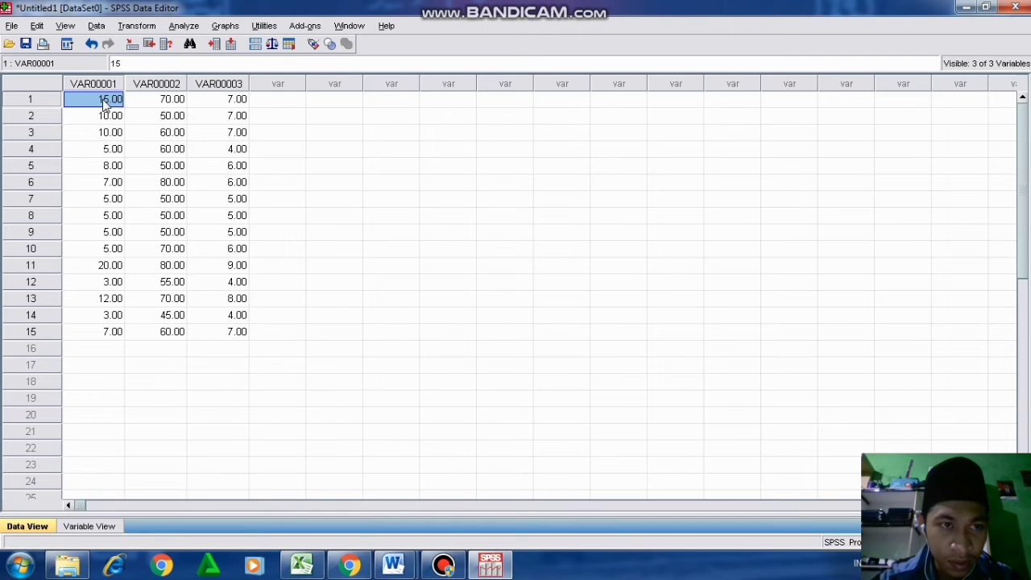
Show the variable definitions and rename the first variable to Frekuensi
{"action": "left_click", "coordinate": [84, 528]}
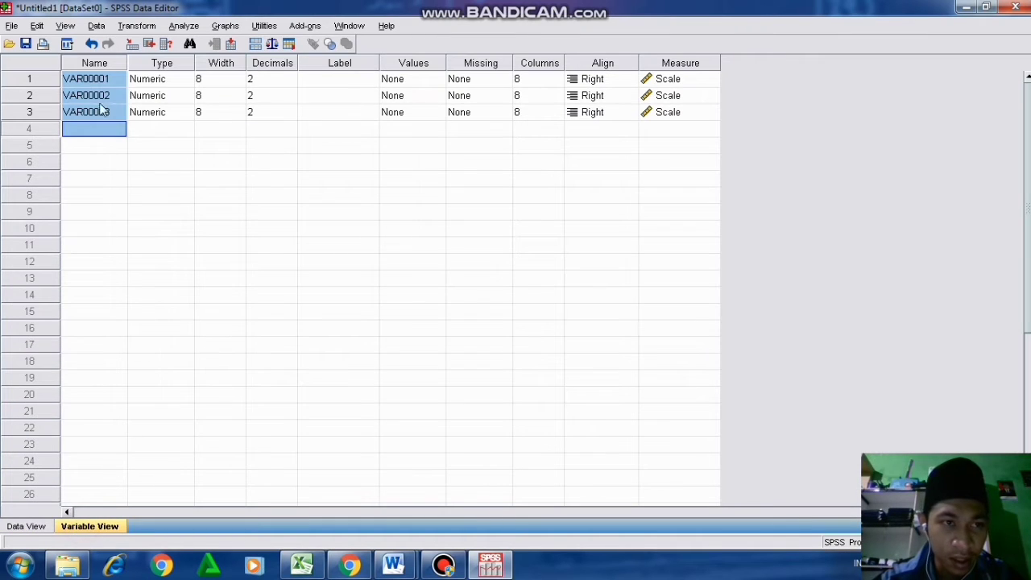
{"action": "left_click", "coordinate": [107, 78]}
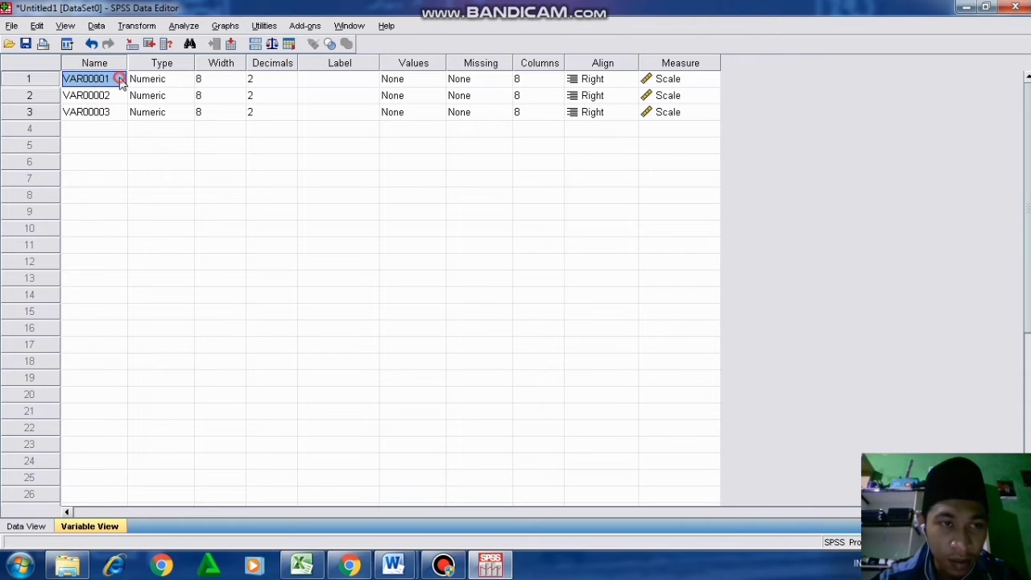
{"action": "left_click", "coordinate": [119, 79]}
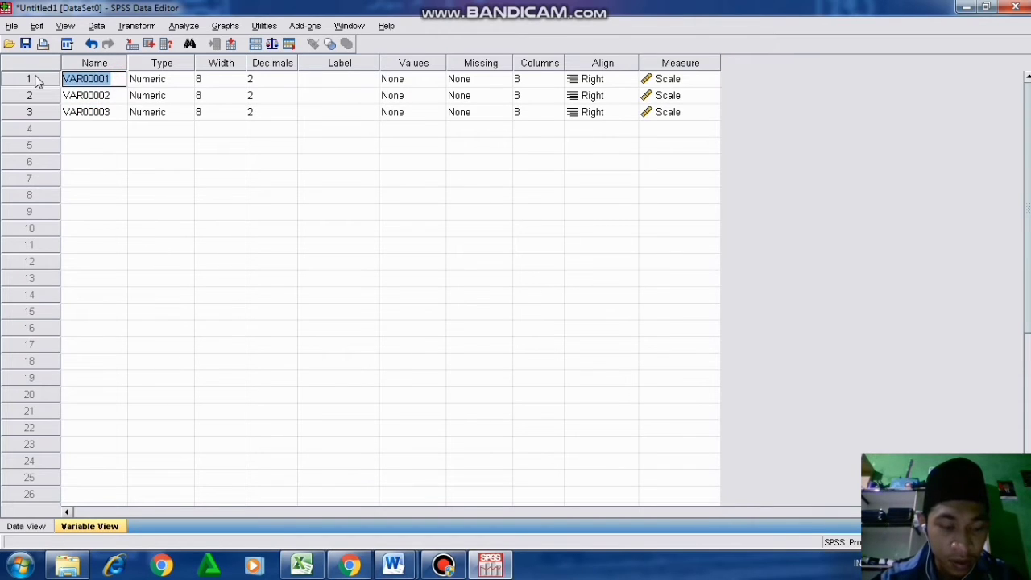
{"action": "type", "text": "Frekuensi"}
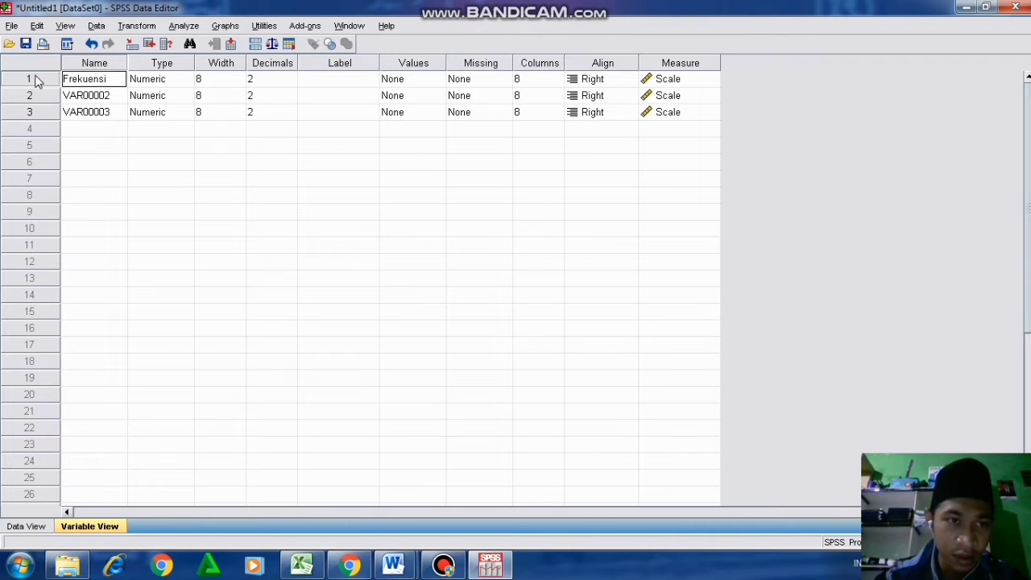
{"action": "key", "text": "Return"}
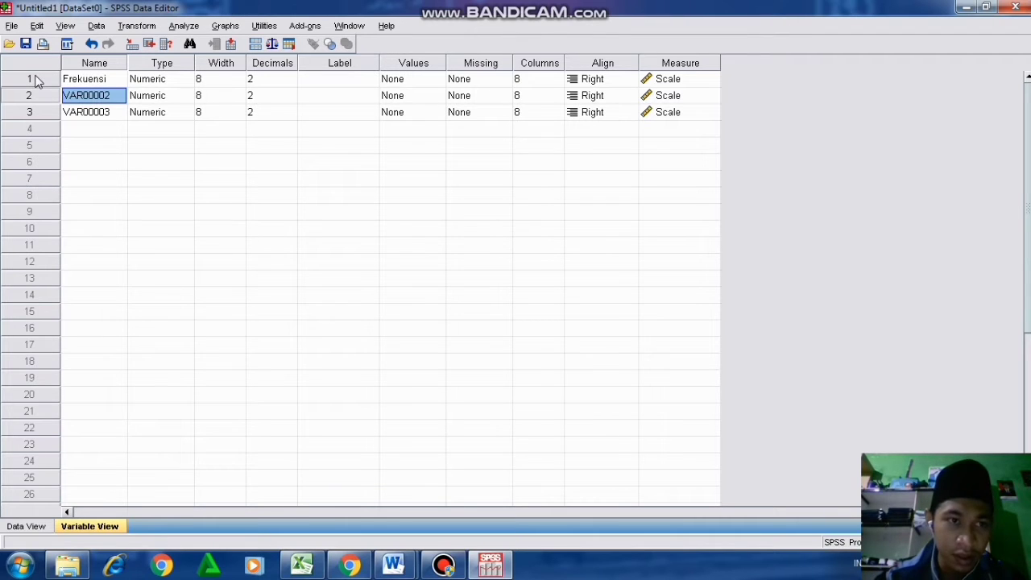
Rename the second variable to Nilai_Statistik and the third variable to Prestasi
{"action": "left_click", "coordinate": [119, 95]}
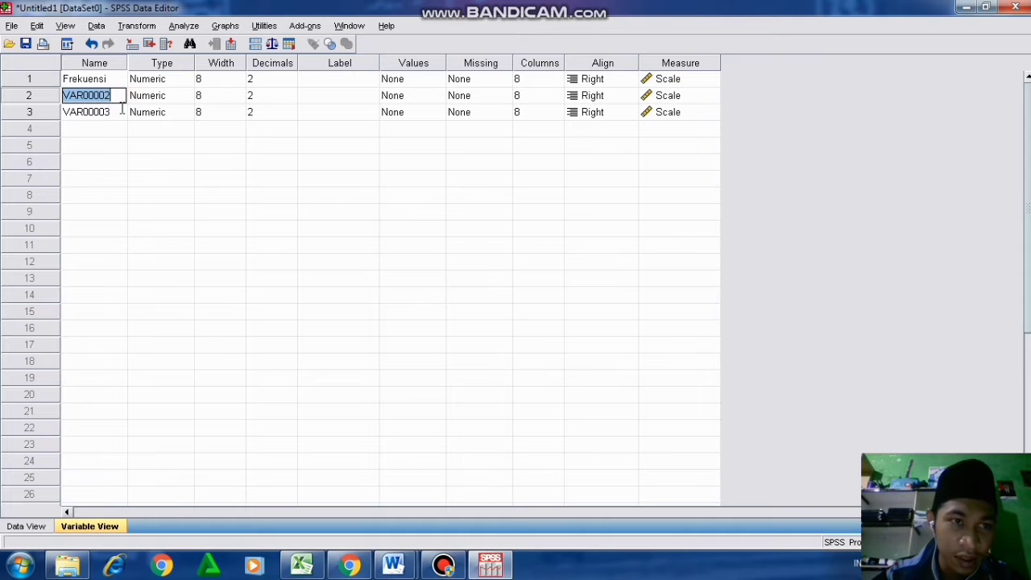
{"action": "type", "text": "Nilai_Statistik"}
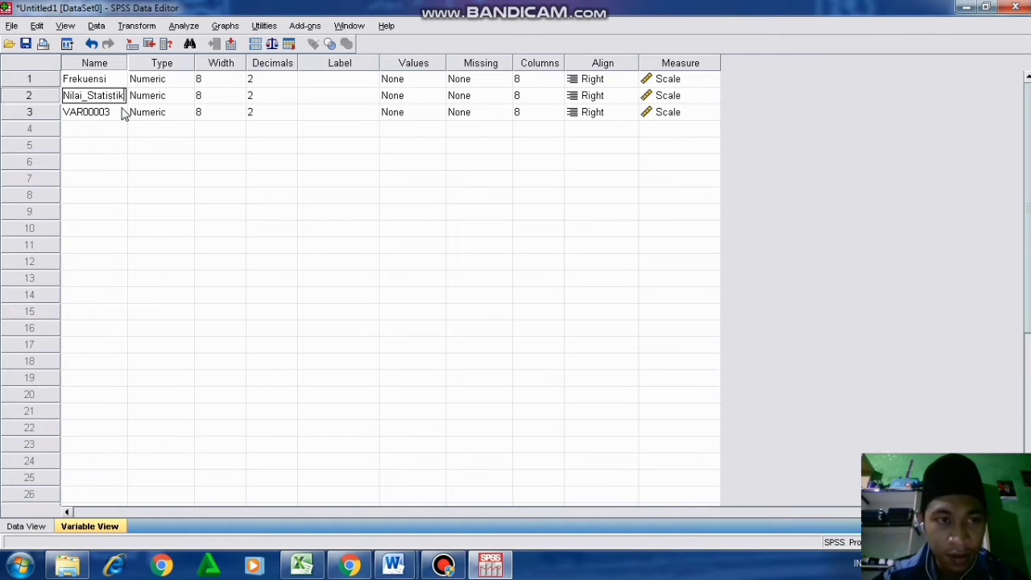
{"action": "left_click", "coordinate": [123, 113]}
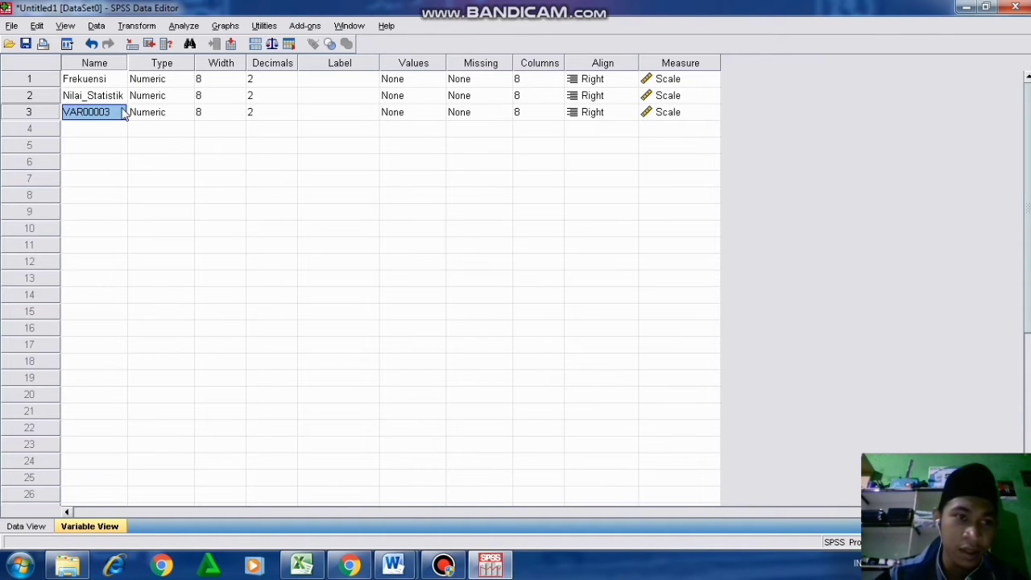
{"action": "double_click", "coordinate": [119, 114]}
{"action": "mouse_move", "coordinate": [120, 113]}
{"action": "left_mouse_down"}
{"action": "mouse_move", "coordinate": [50, 104]}
{"action": "mouse_move", "coordinate": [108, 124]}
{"action": "left_mouse_up"}
{"action": "type", "text": "P"}
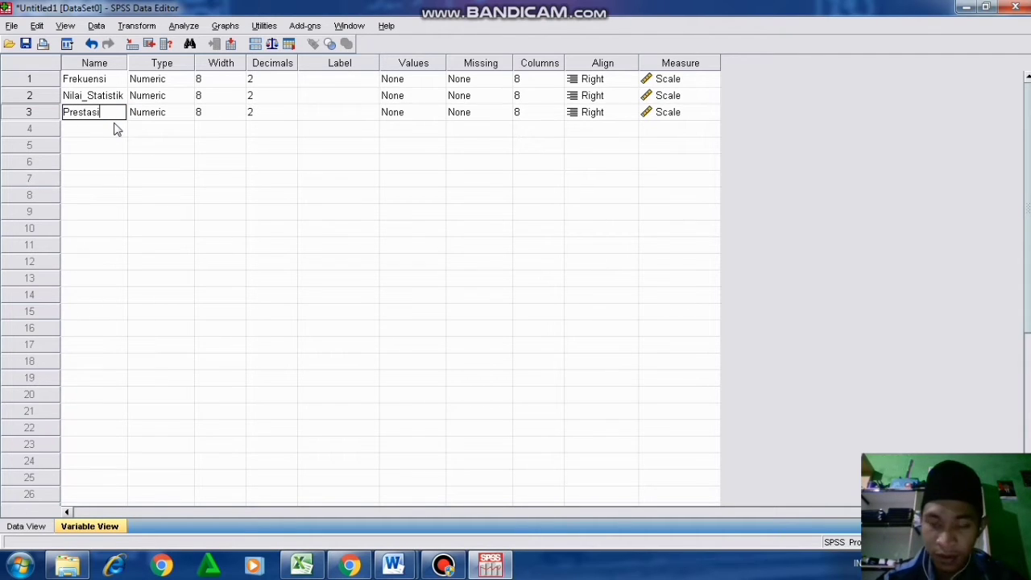
{"action": "type", "text": "restasi"}
{"action": "left_click", "coordinate": [182, 118]}
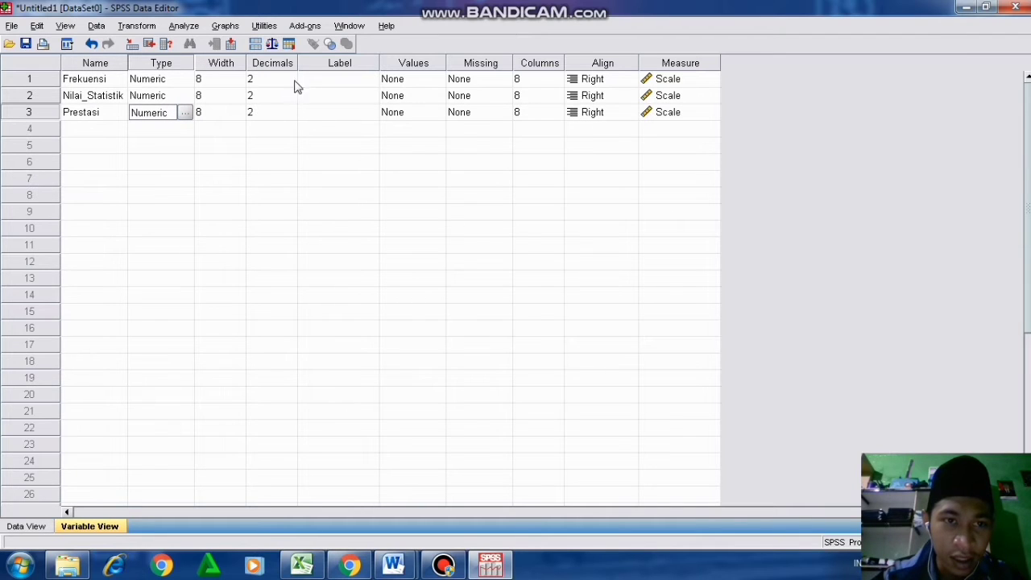
Set the decimals of Frekuensi, Nilai_Statistik and Prestasi to 0 and return to the data values
{"action": "left_click", "coordinate": [291, 82]}
{"action": "left_click", "coordinate": [291, 83]}
{"action": "left_click", "coordinate": [288, 95]}
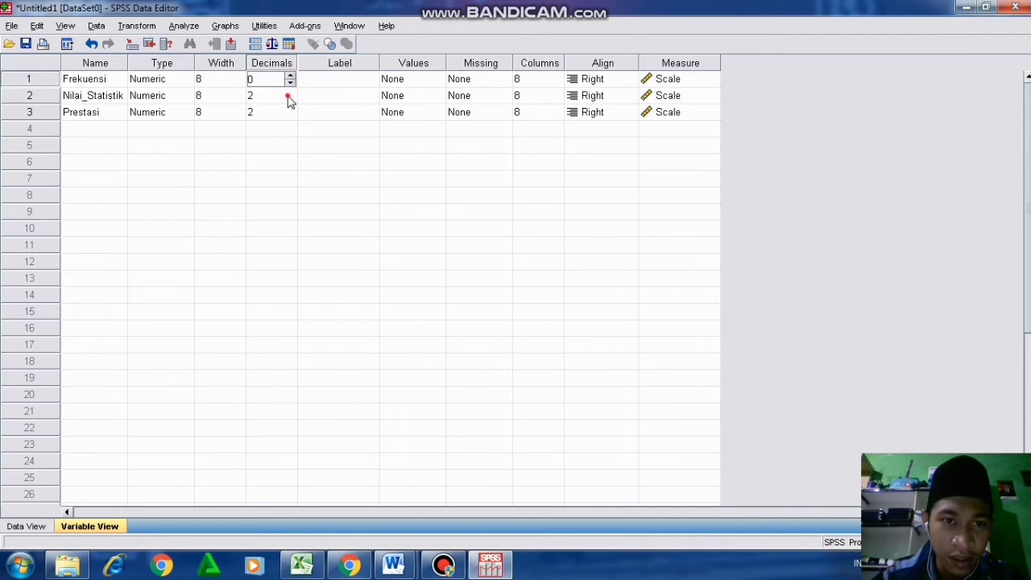
{"action": "left_click", "coordinate": [288, 97]}
{"action": "left_click", "coordinate": [289, 100]}
{"action": "left_click", "coordinate": [289, 100]}
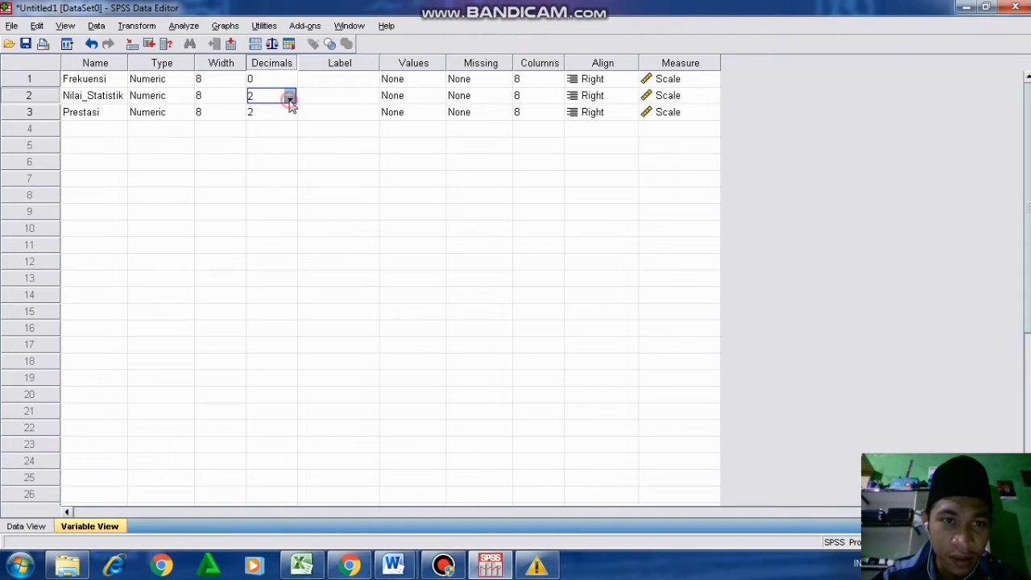
{"action": "left_click", "coordinate": [289, 100]}
{"action": "left_click", "coordinate": [289, 101]}
{"action": "left_click", "coordinate": [290, 117]}
{"action": "left_click", "coordinate": [289, 117]}
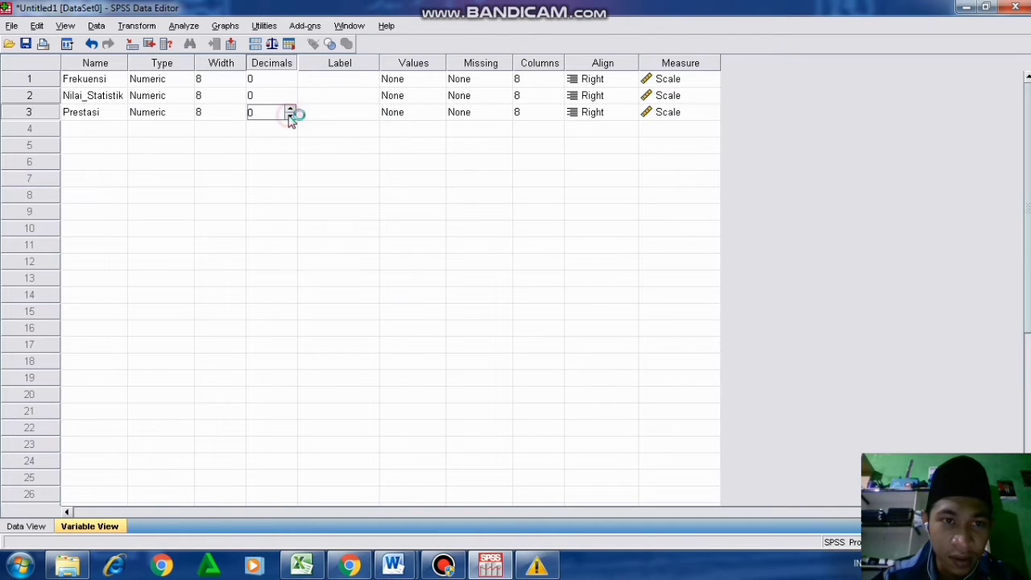
{"action": "left_click", "coordinate": [262, 148]}
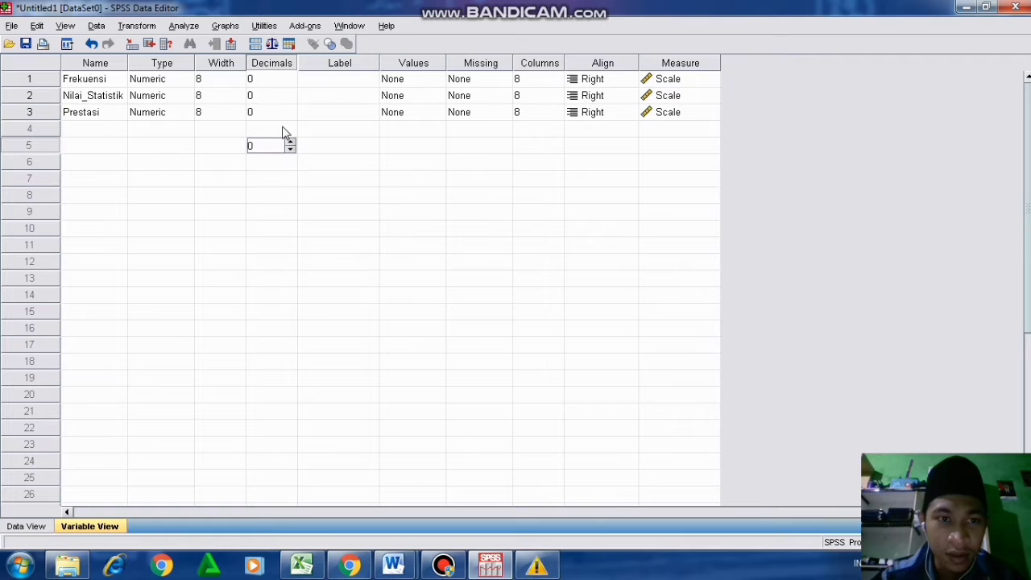
{"action": "left_click", "coordinate": [27, 527]}
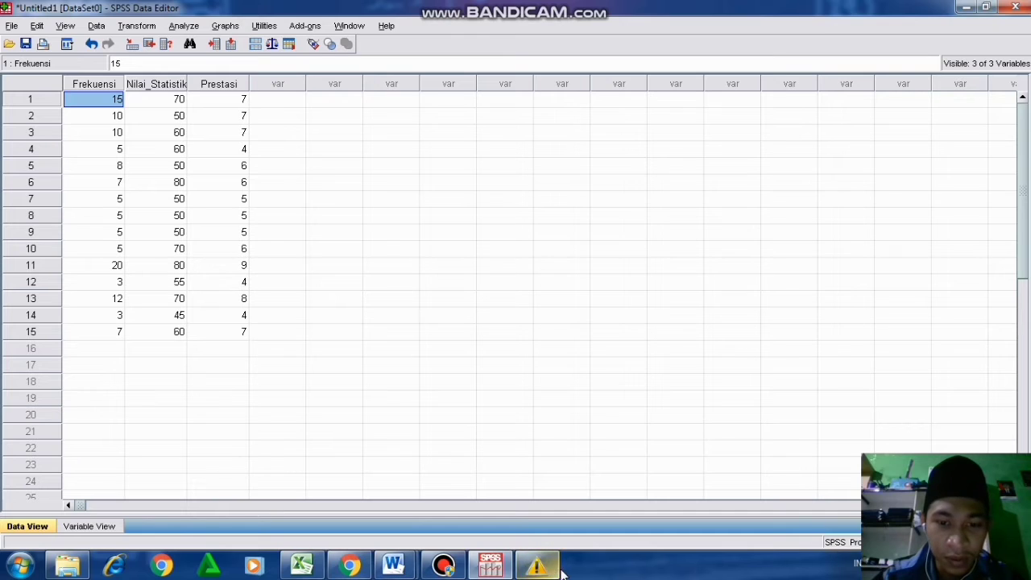
Set up a linear regression with Prestasi as the dependent variable and Frekuensi and Nilai_Statistik as the independent variables
{"action": "left_click", "coordinate": [193, 26]}
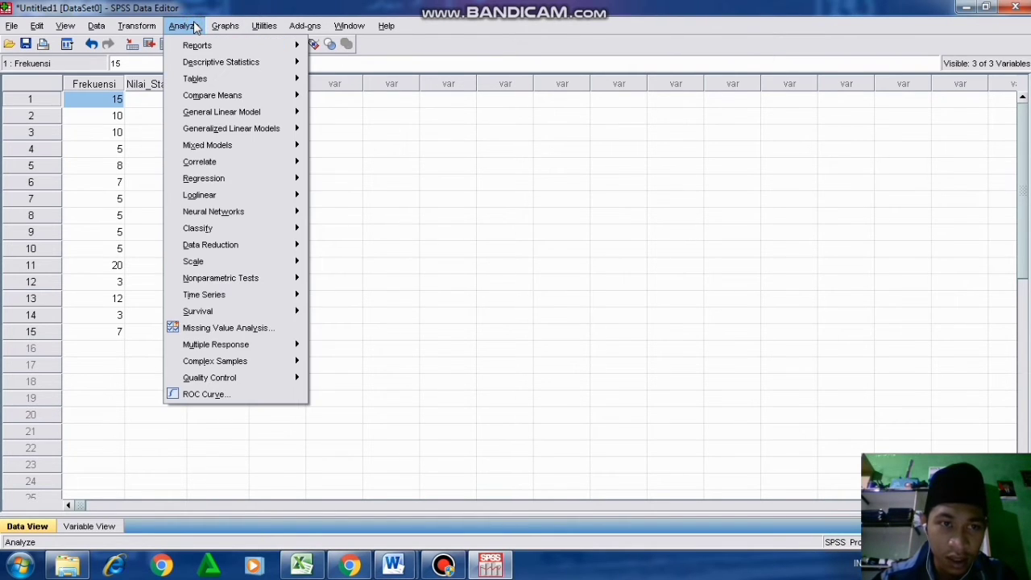
{"action": "mouse_move", "coordinate": [244, 178]}
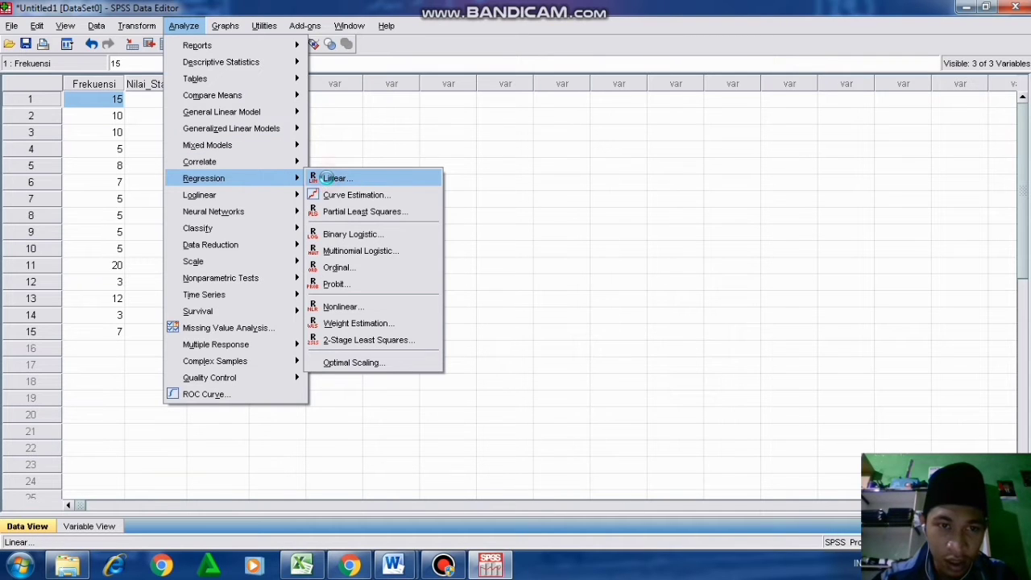
{"action": "left_click", "coordinate": [332, 180]}
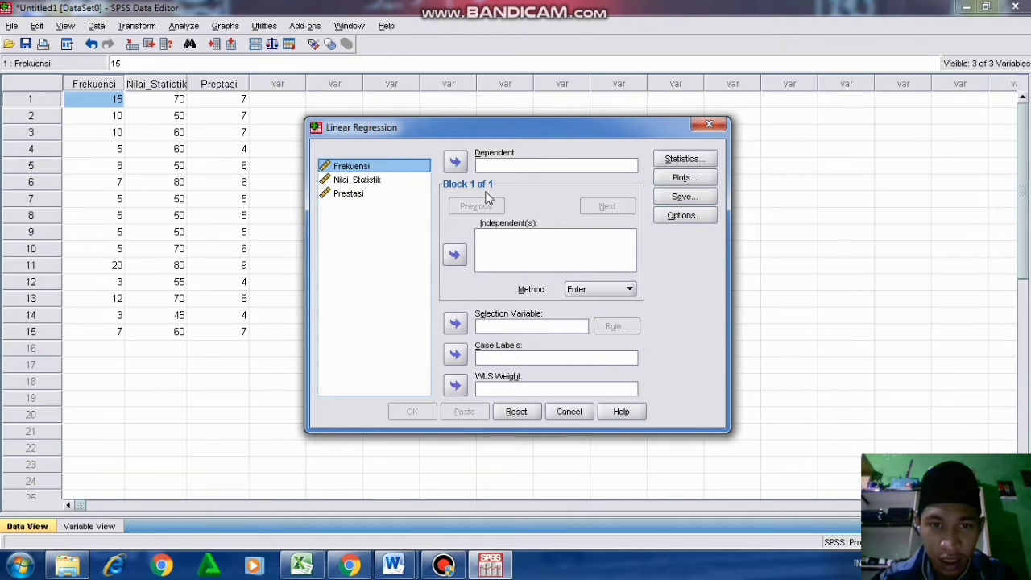
{"action": "left_click", "coordinate": [353, 195]}
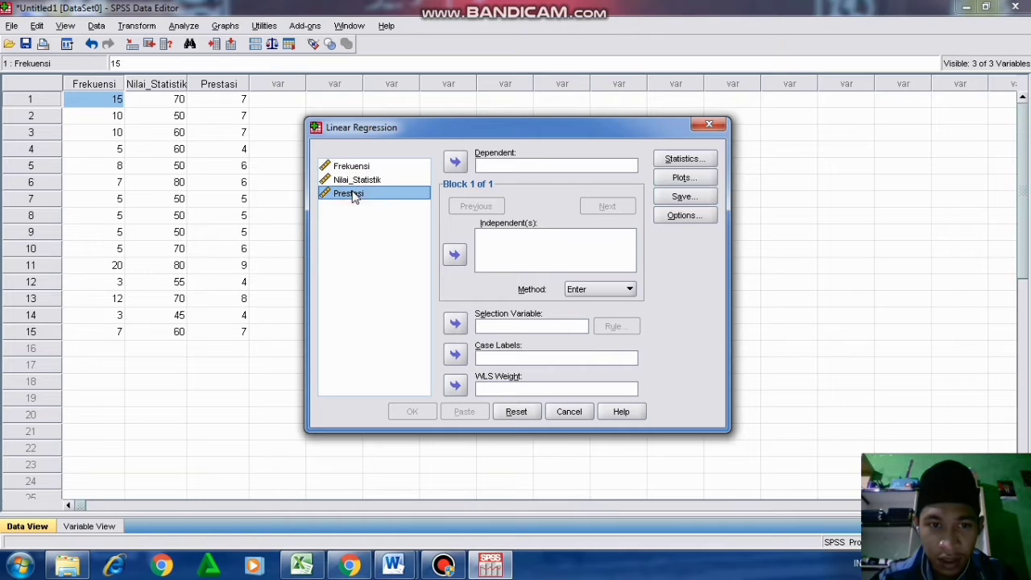
{"action": "left_click", "coordinate": [456, 163]}
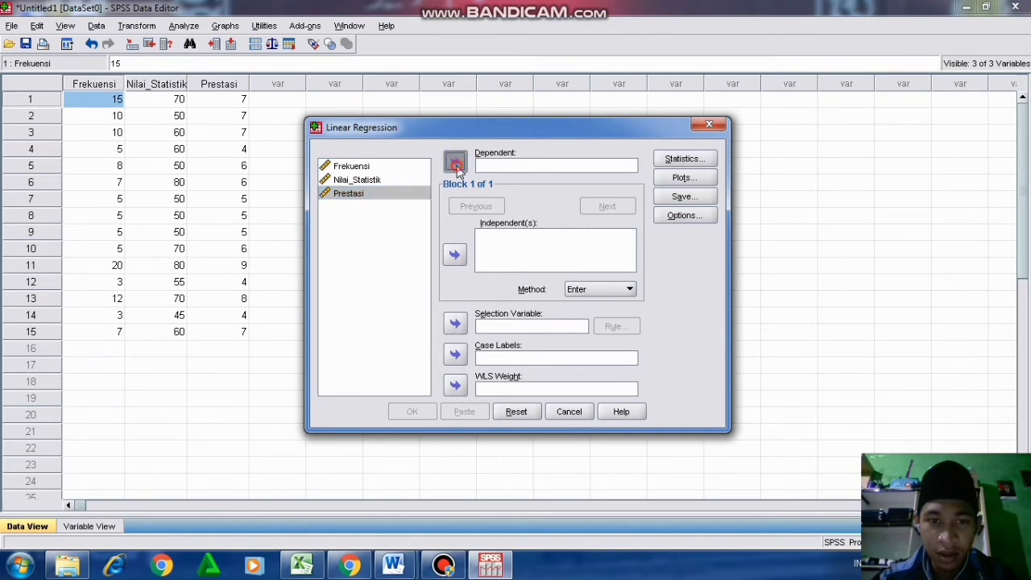
{"action": "left_click", "coordinate": [358, 204]}
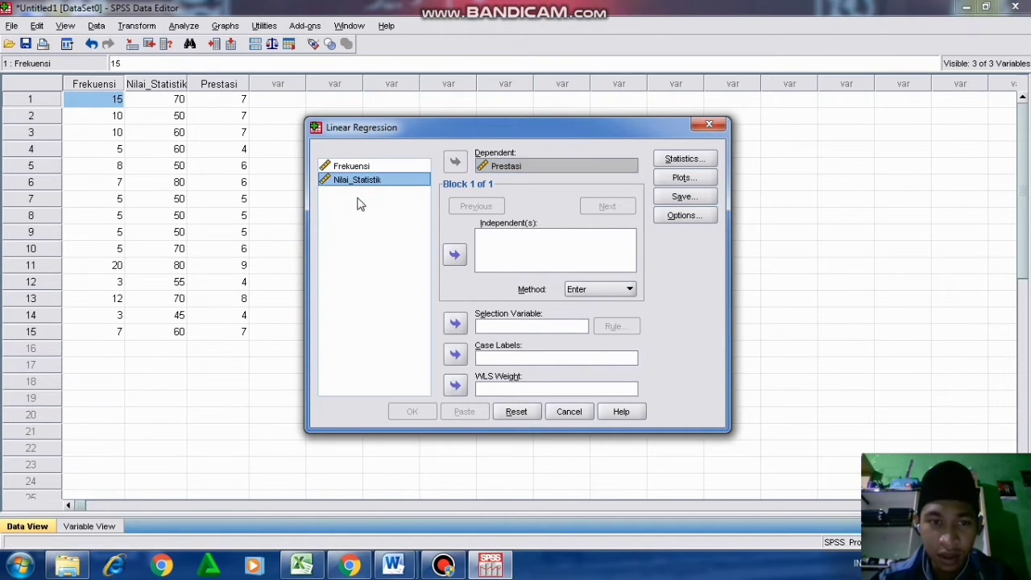
{"action": "key", "text": "ctrl+a"}
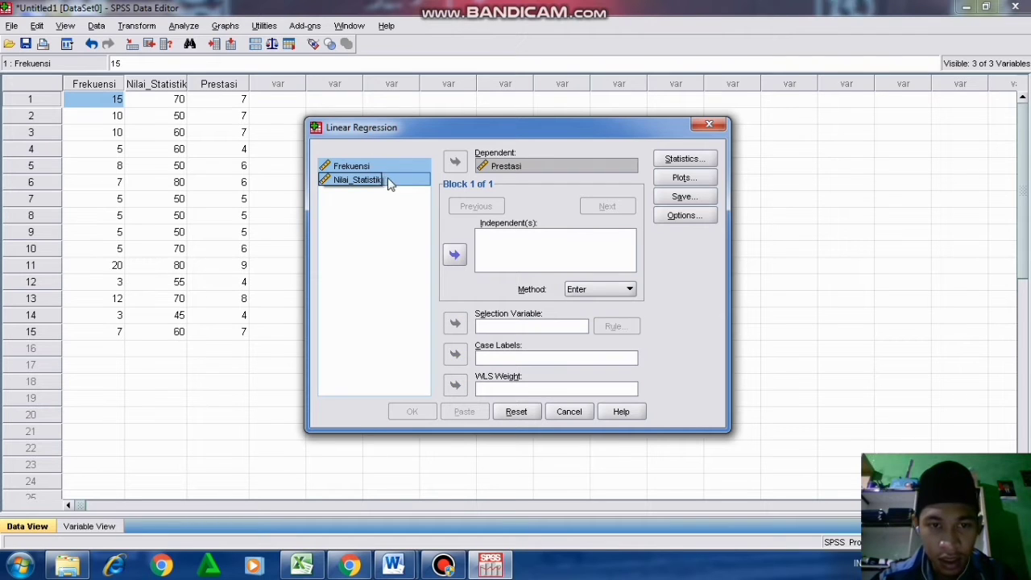
{"action": "left_click", "coordinate": [455, 255]}
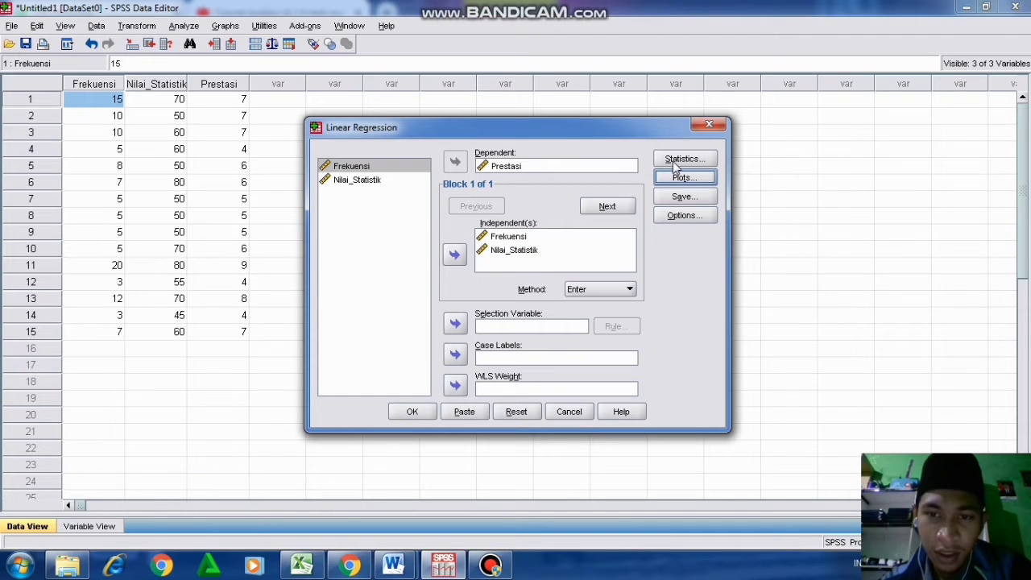
Add R squared change, Descriptives and Confidence intervals to the statistics of the linear regression
{"action": "left_click", "coordinate": [676, 160]}
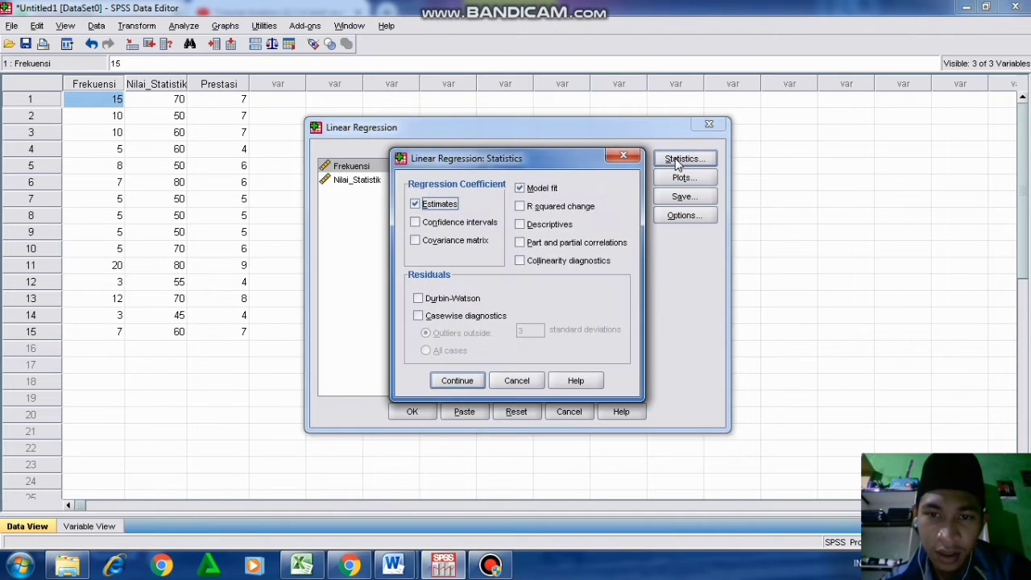
{"action": "left_click", "coordinate": [523, 207]}
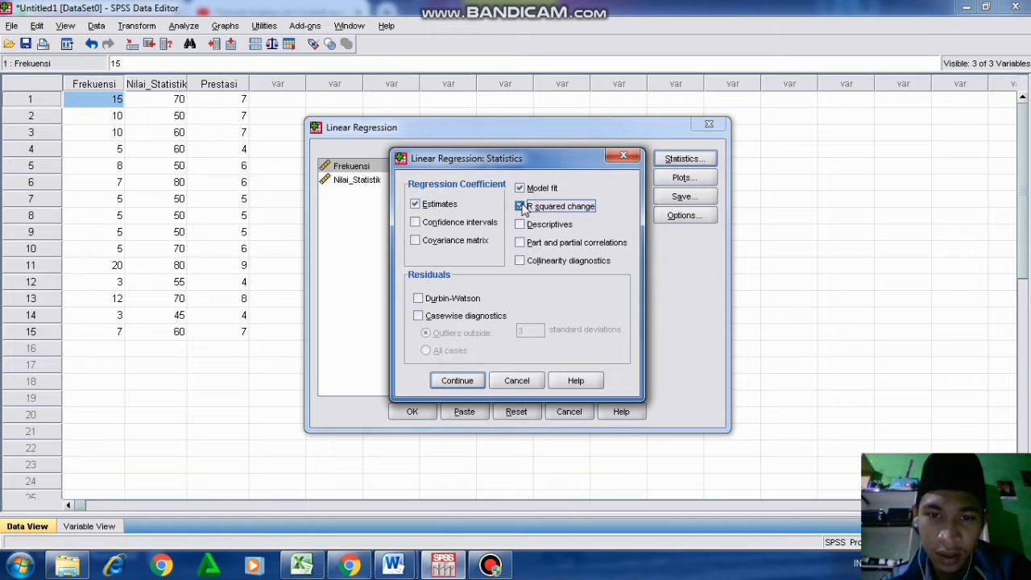
{"action": "left_click", "coordinate": [520, 226]}
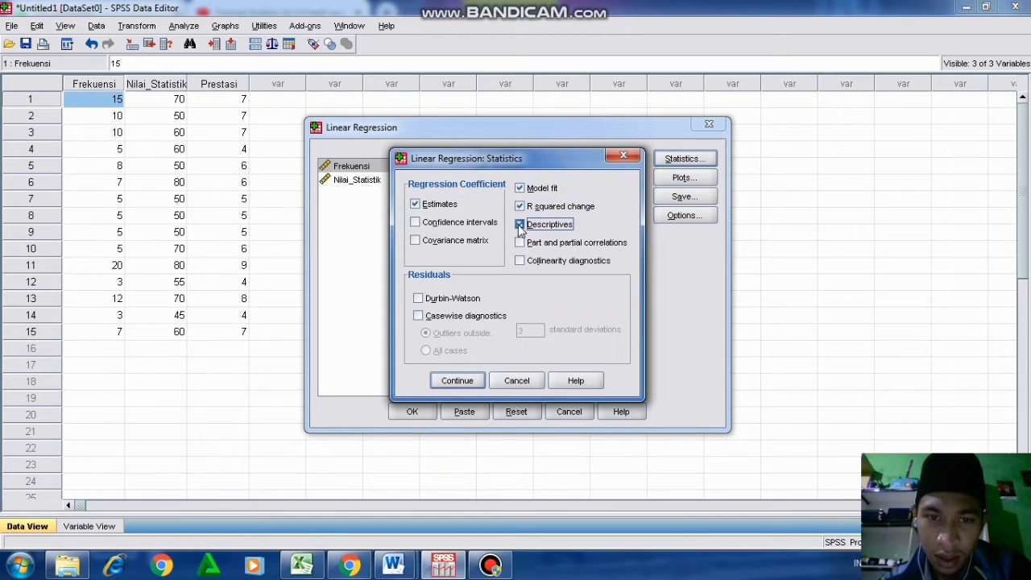
{"action": "left_click", "coordinate": [422, 228]}
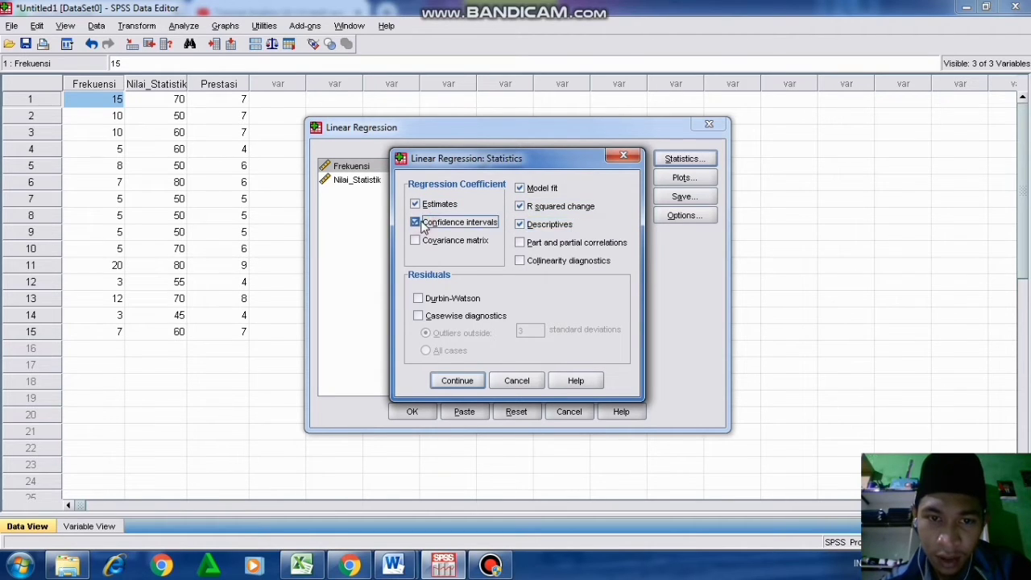
{"action": "left_click", "coordinate": [472, 382]}
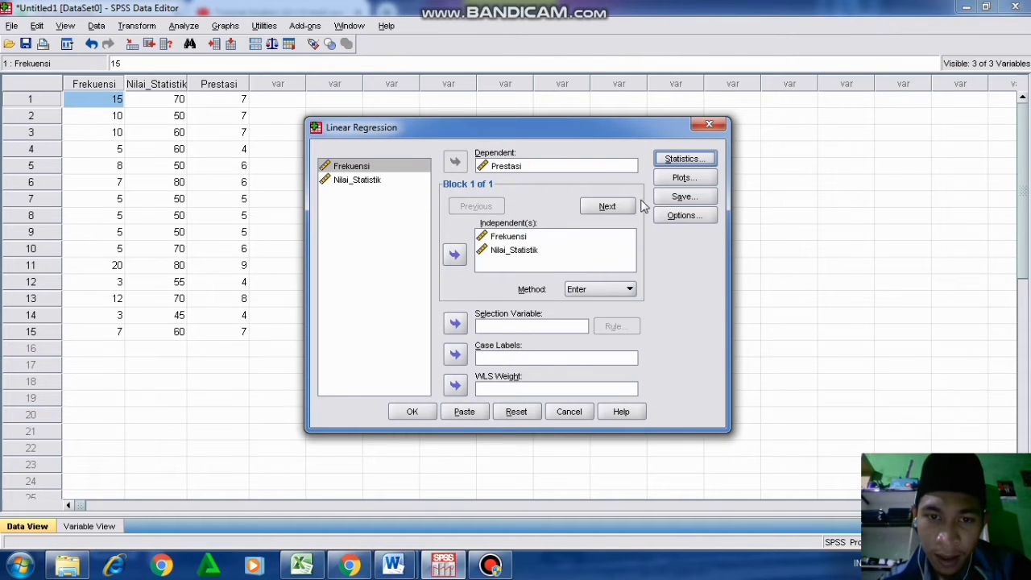
{"action": "left_click", "coordinate": [705, 124]}
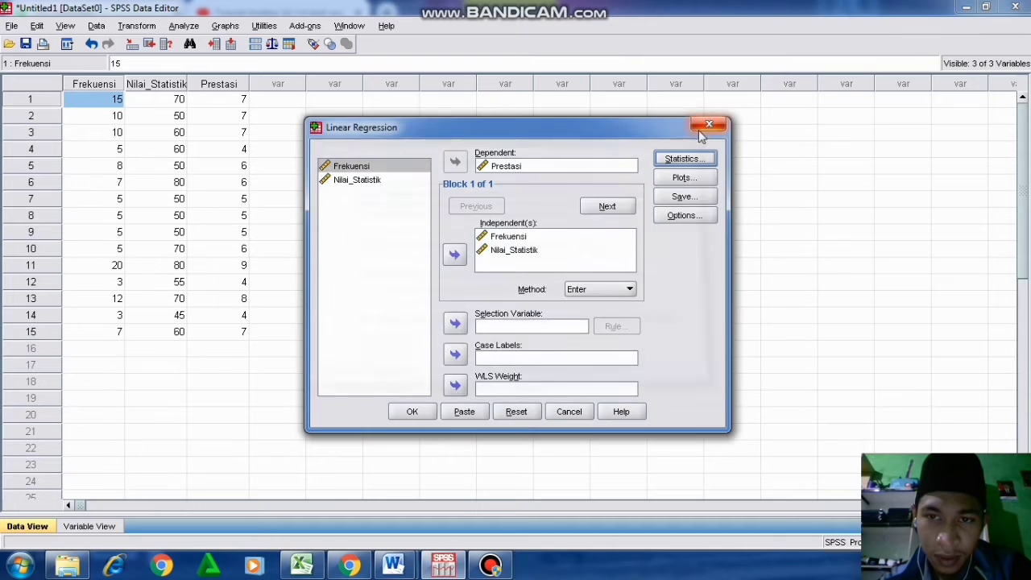
Request a DEPENDNT (Y) by *ZRESID (X) scatterplot, a histogram and a normal probability plot, and run the regression
{"action": "left_click", "coordinate": [696, 179]}
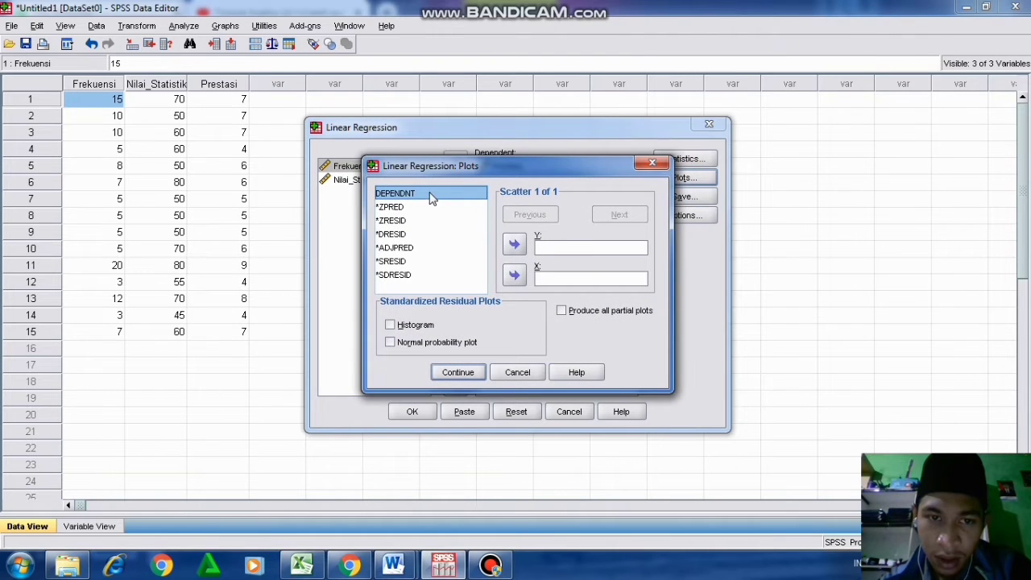
{"action": "left_click", "coordinate": [514, 245]}
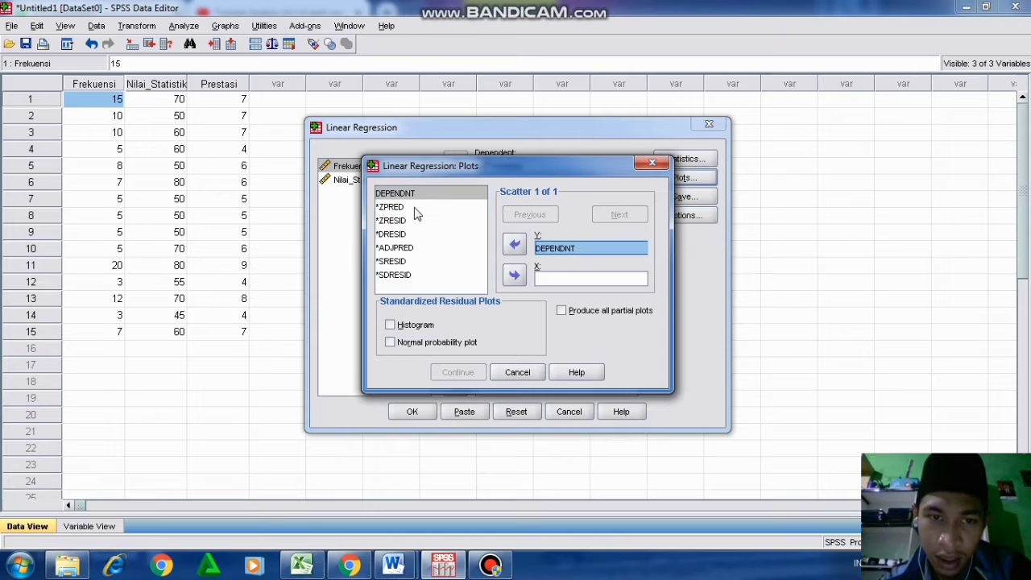
{"action": "left_click", "coordinate": [409, 220]}
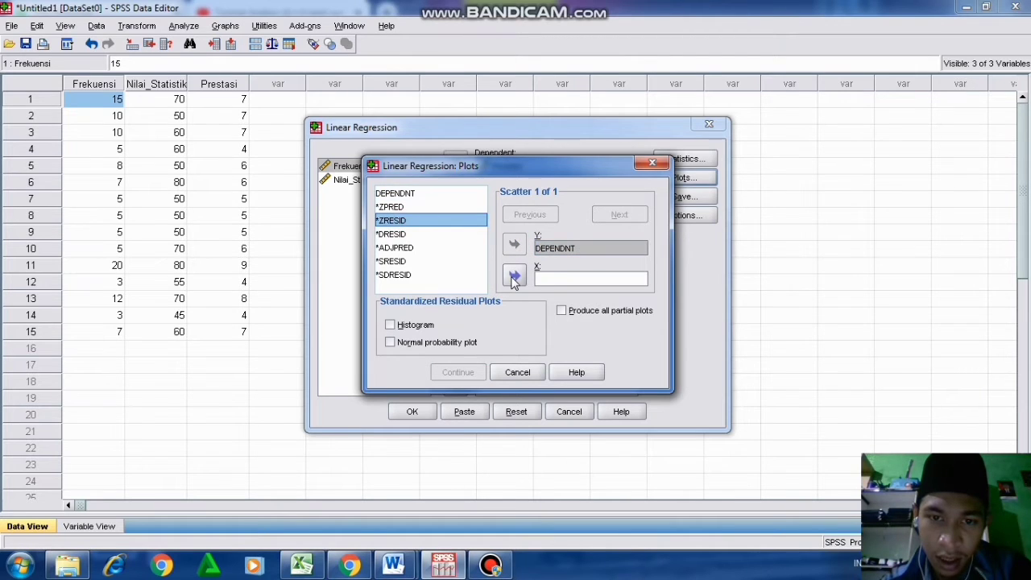
{"action": "left_click", "coordinate": [514, 277]}
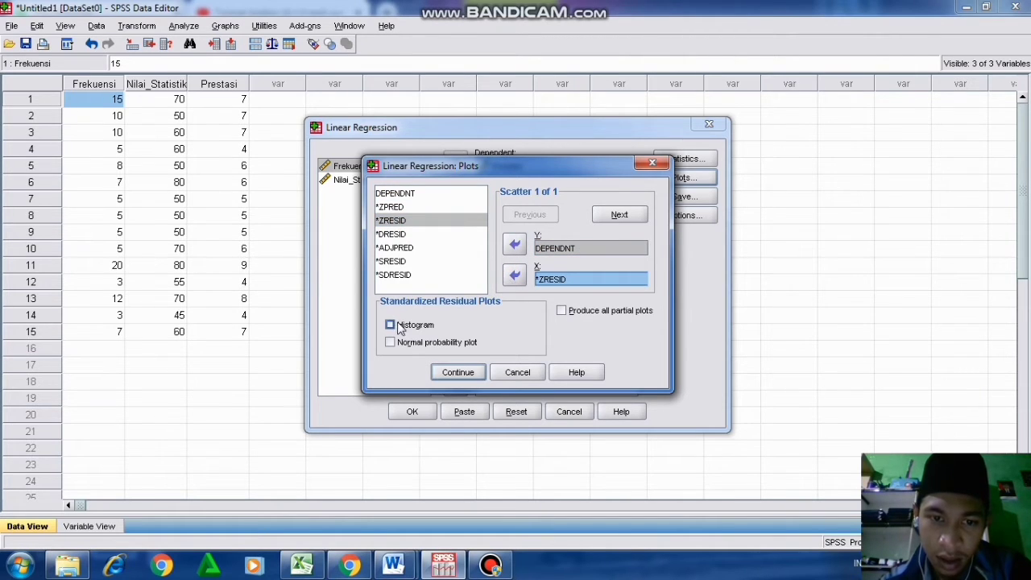
{"action": "left_click", "coordinate": [400, 327]}
{"action": "left_click", "coordinate": [392, 344]}
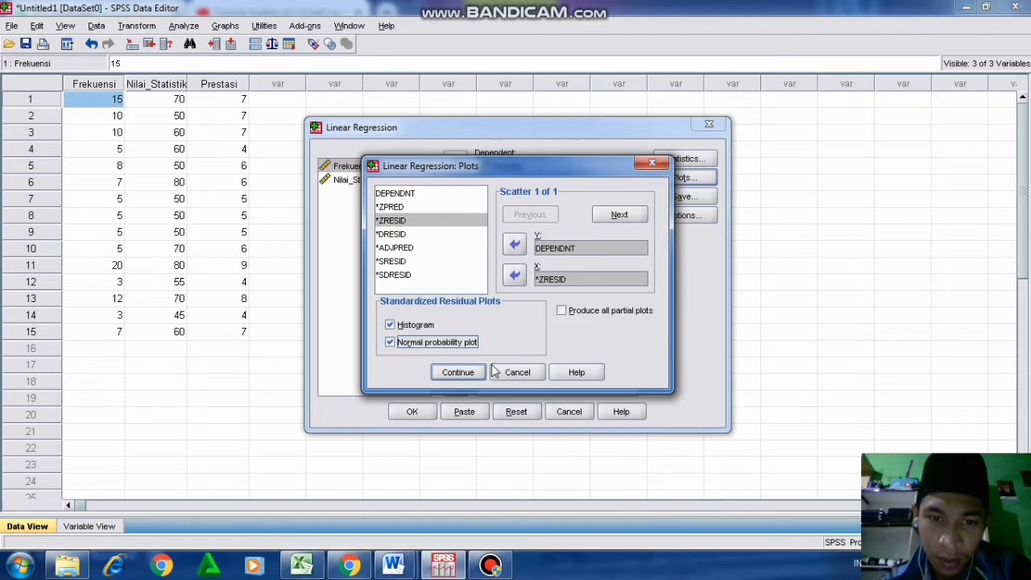
{"action": "left_click", "coordinate": [439, 372]}
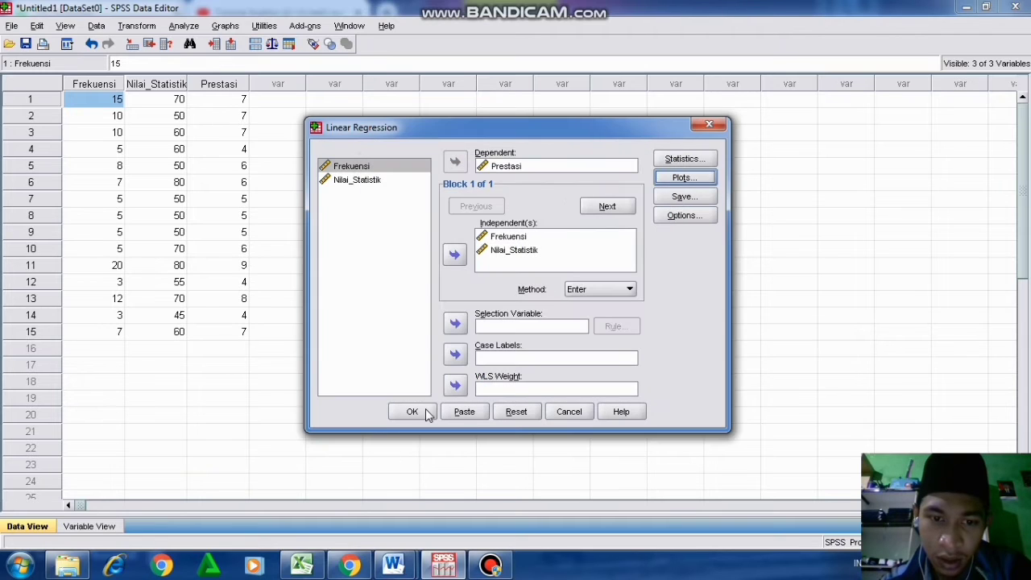
{"action": "left_click", "coordinate": [418, 413]}
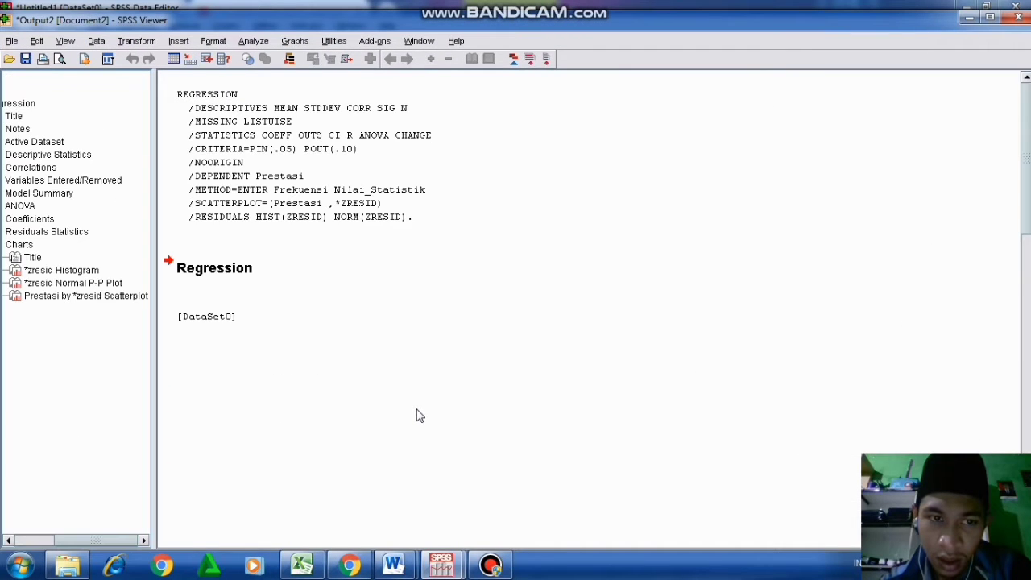
Read the descriptive statistics and correlations, and check subquestions a to d of question 2 in the Word answer document
{"action": "scroll", "coordinate": [451, 348], "scroll_direction": "down", "scroll_amount": 3}
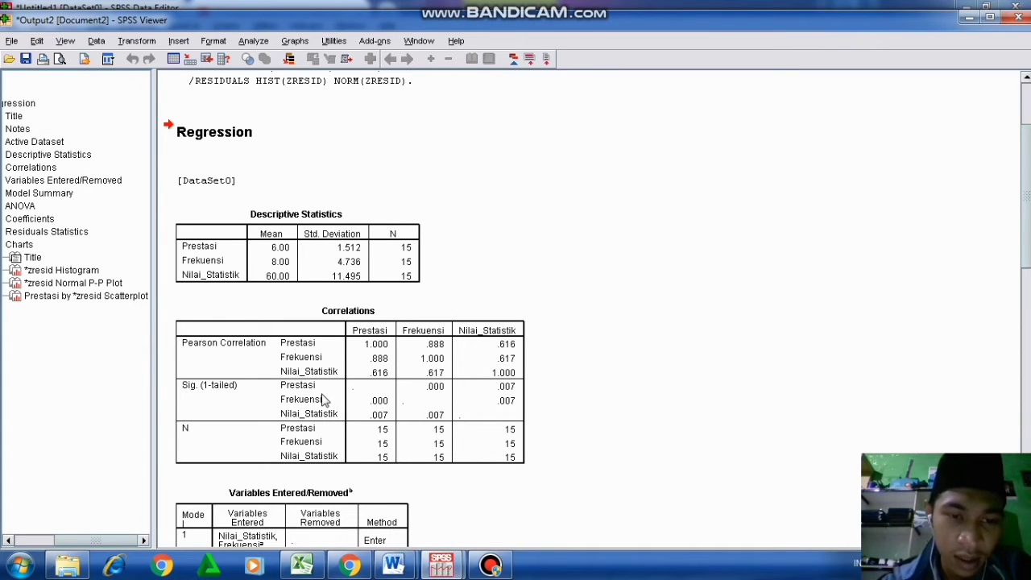
{"action": "scroll", "coordinate": [317, 393], "scroll_direction": "down", "scroll_amount": 3}
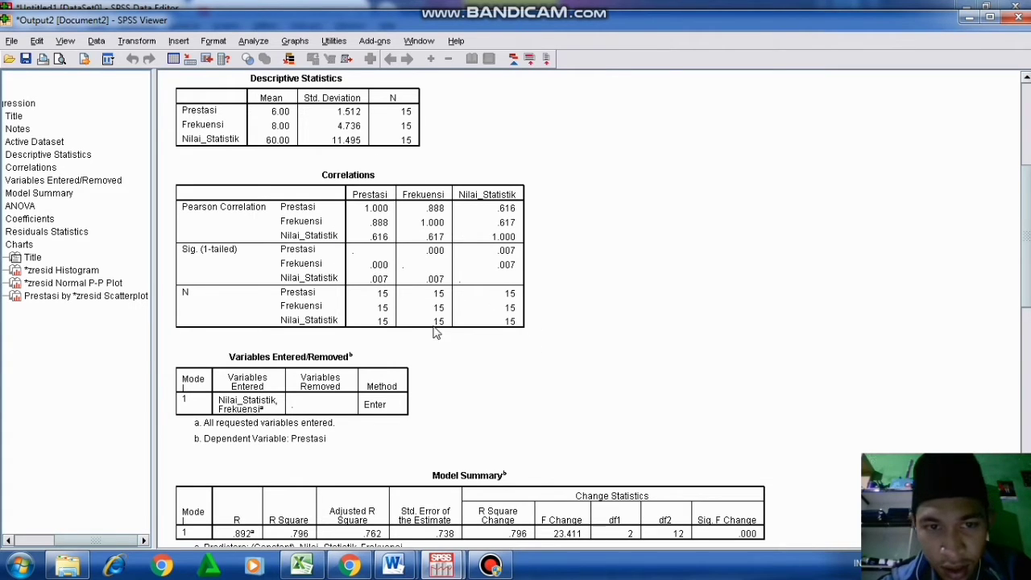
{"action": "mouse_move", "coordinate": [393, 567]}
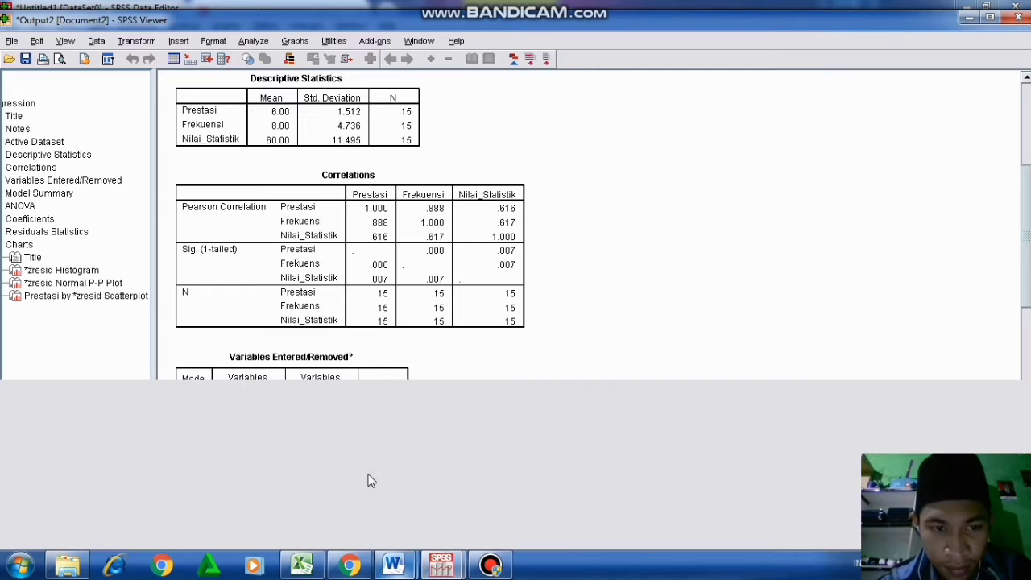
{"action": "mouse_move", "coordinate": [431, 497]}
{"action": "left_click", "coordinate": [436, 491]}
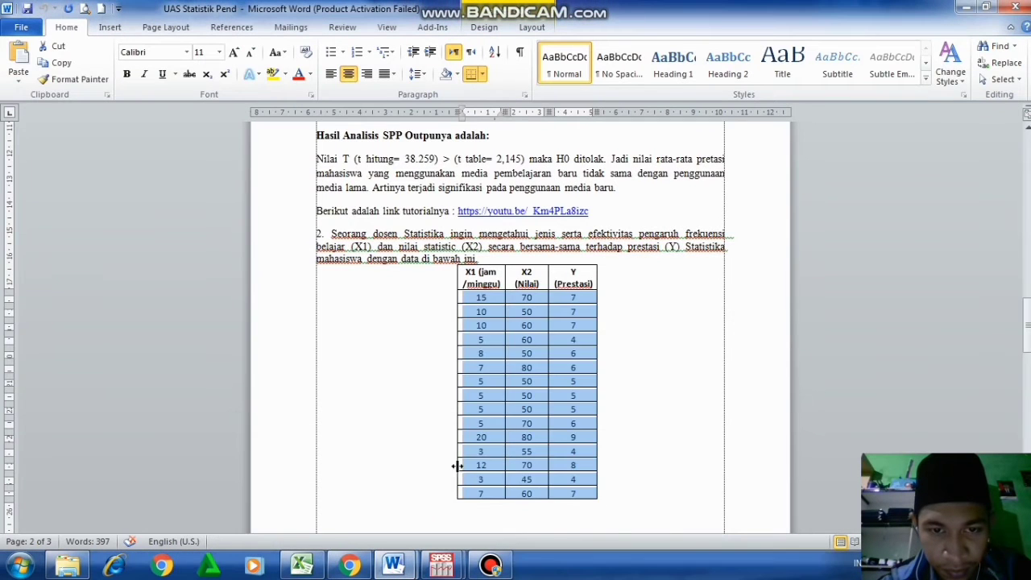
{"action": "scroll", "coordinate": [484, 435], "scroll_direction": "down", "scroll_amount": 10}
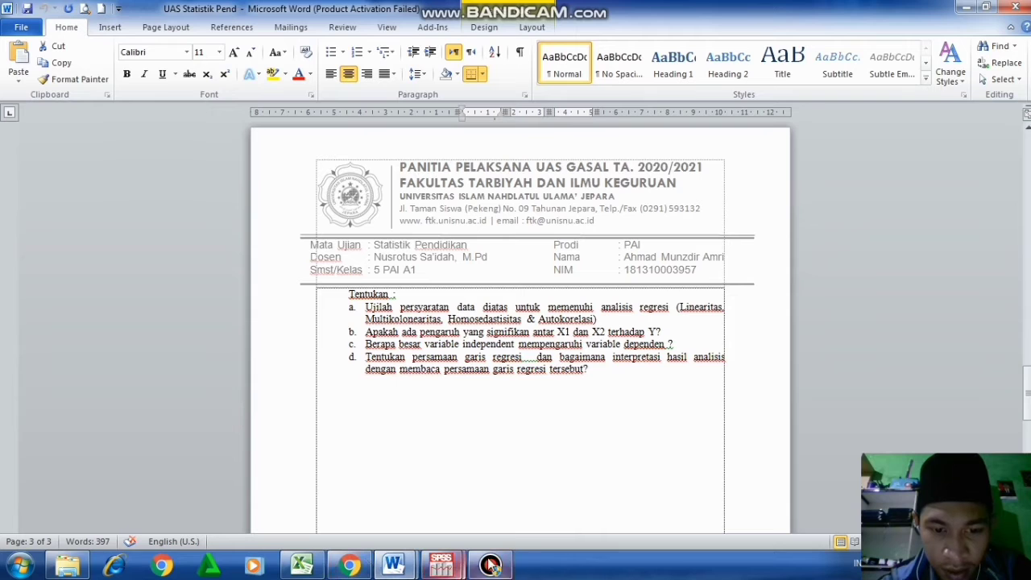
Return to the SPSS output and examine the model summary, ANOVA, coefficients, residuals, histogram and correlations
{"action": "left_click", "coordinate": [457, 566]}
{"action": "left_click", "coordinate": [495, 516]}
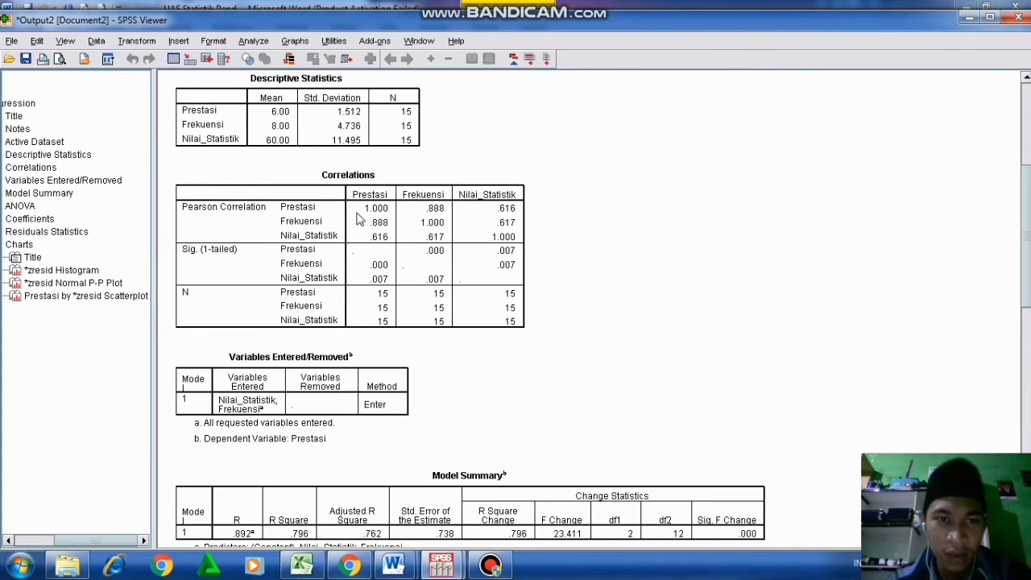
{"action": "scroll", "coordinate": [539, 358], "scroll_direction": "down", "scroll_amount": 5}
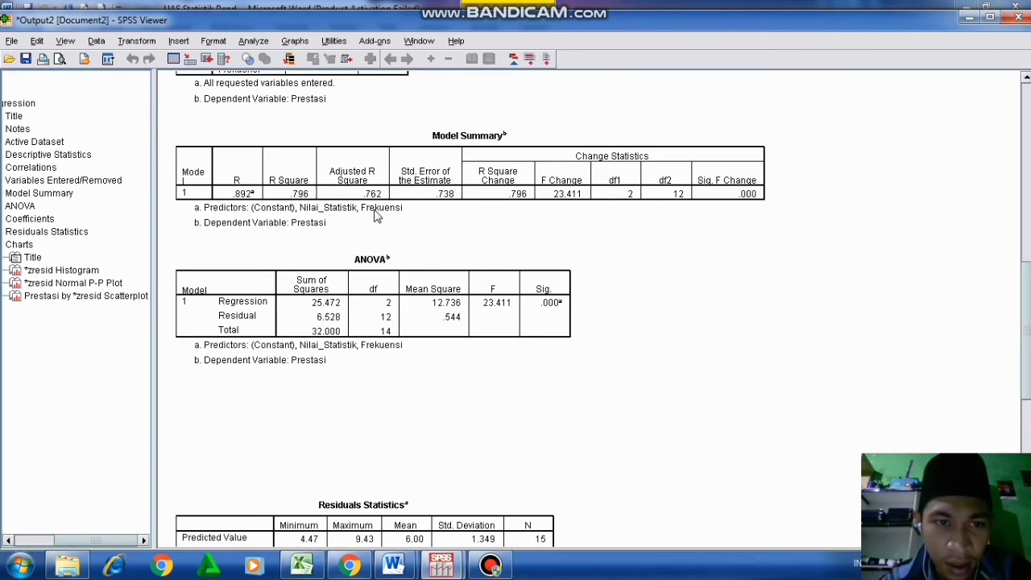
{"action": "scroll", "coordinate": [379, 358], "scroll_direction": "down", "scroll_amount": 3}
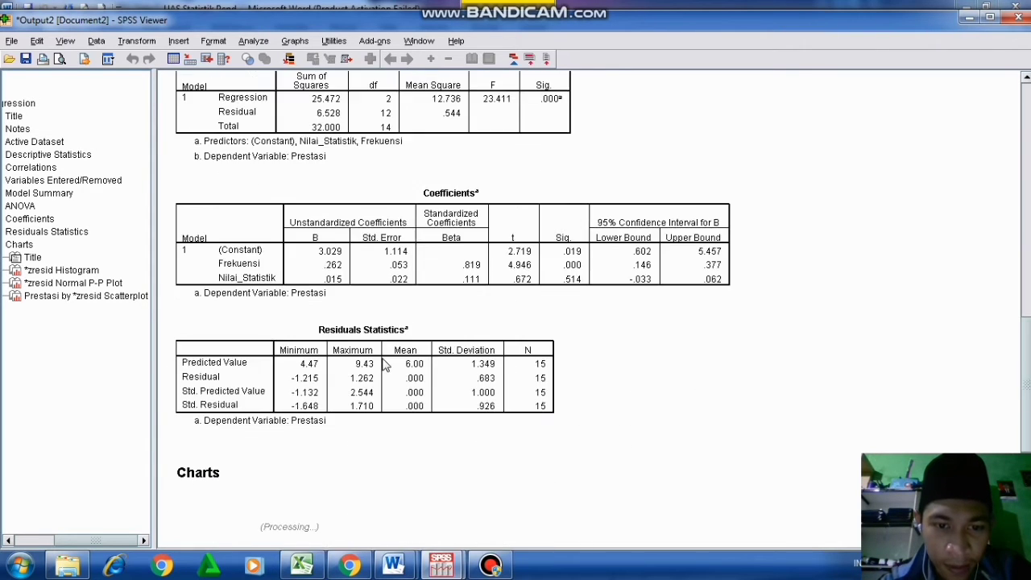
{"action": "scroll", "coordinate": [421, 311], "scroll_direction": "down", "scroll_amount": 2}
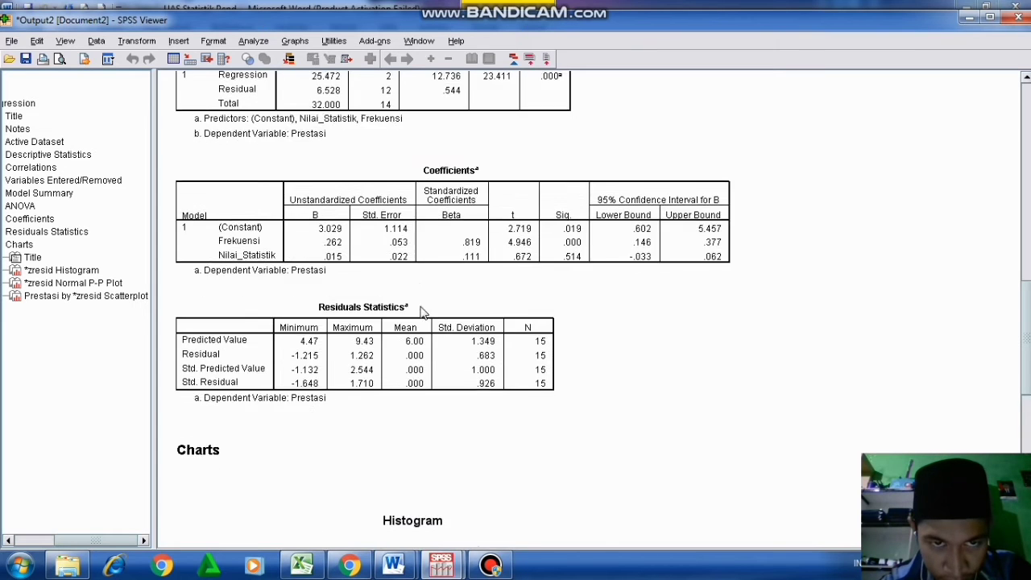
{"action": "scroll", "coordinate": [451, 362], "scroll_direction": "down", "scroll_amount": 2}
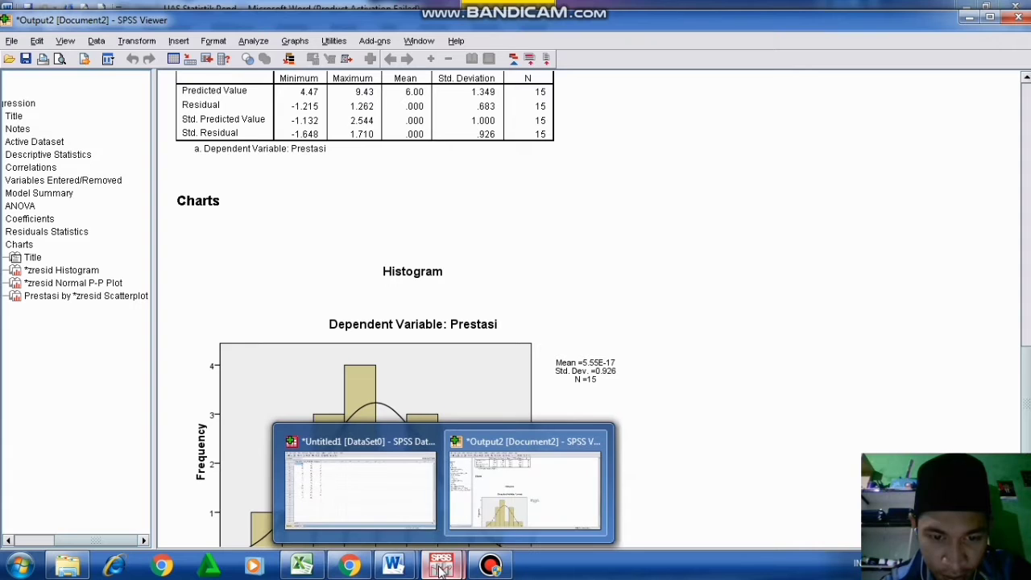
{"action": "mouse_move", "coordinate": [360, 570]}
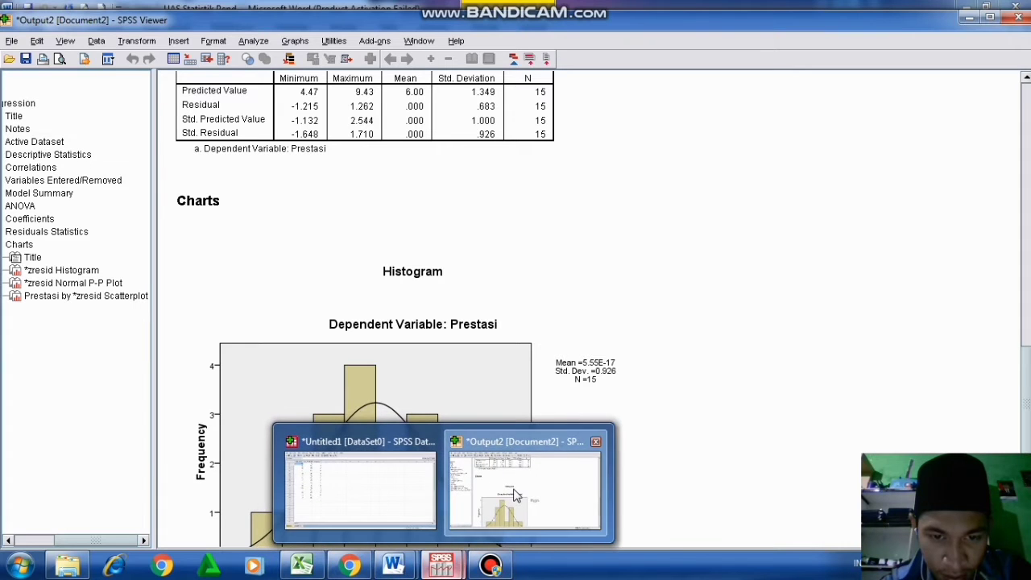
{"action": "scroll", "coordinate": [543, 331], "scroll_direction": "up", "scroll_amount": 10}
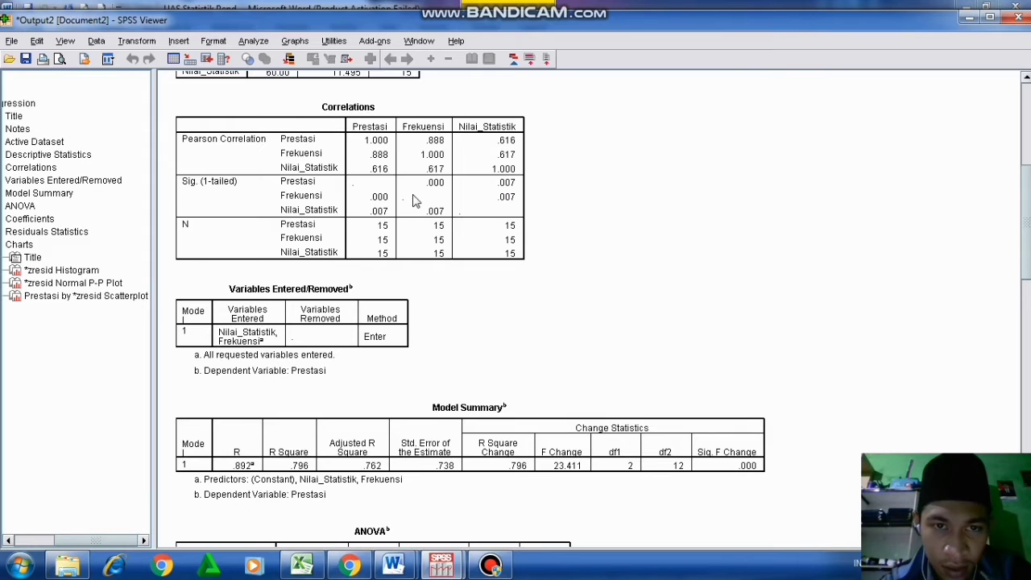
{"action": "scroll", "coordinate": [412, 202], "scroll_direction": "up", "scroll_amount": 3}
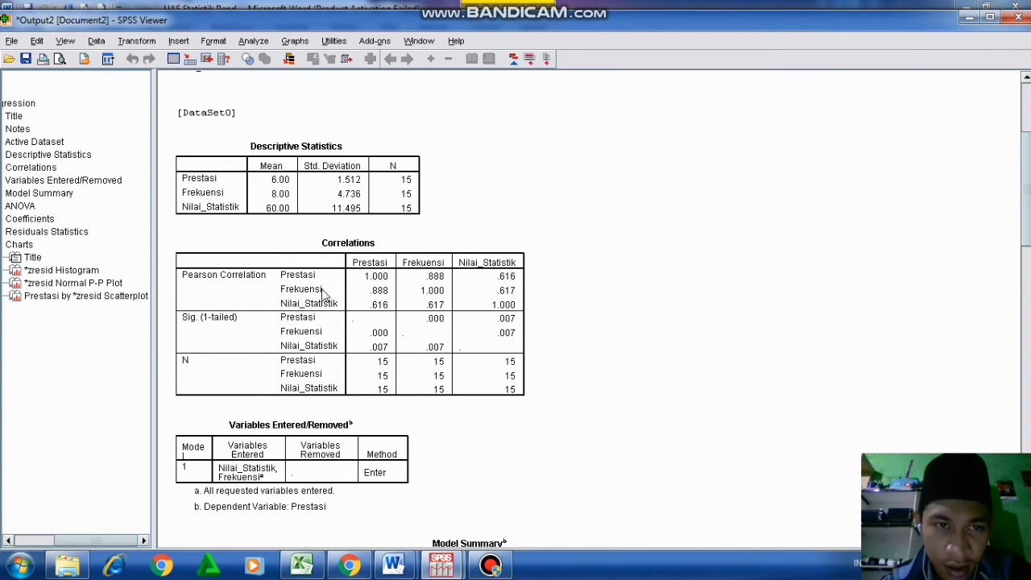
Copy the Correlations table from the SPSS output and paste it below subquestion d in the Word answer document
{"action": "left_click", "coordinate": [385, 318]}
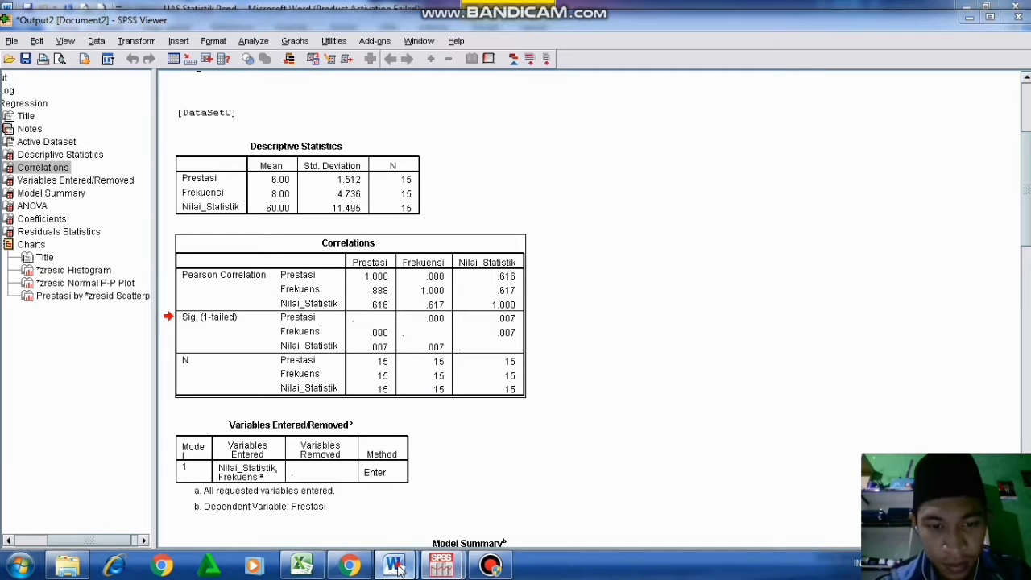
{"action": "mouse_move", "coordinate": [396, 567]}
{"action": "left_click", "coordinate": [469, 479]}
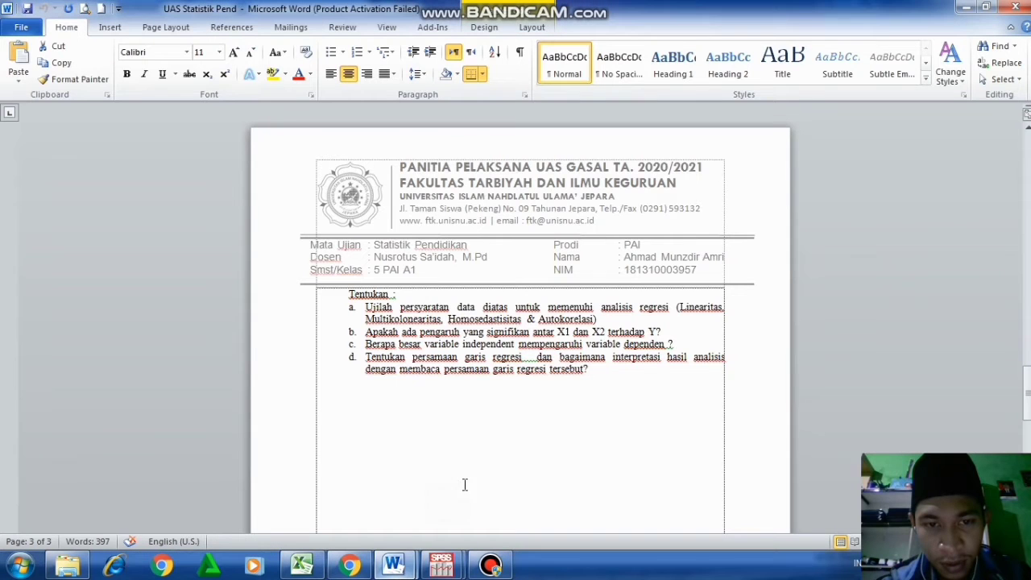
{"action": "left_click", "coordinate": [494, 426]}
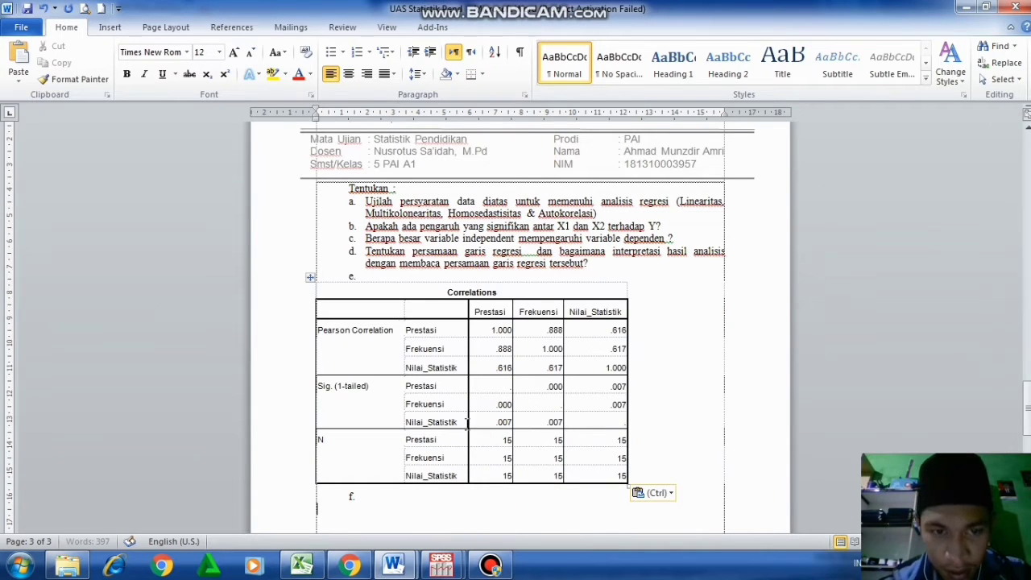
Remove the empty list item e above the pasted Correlations table and add blank lines there
{"action": "left_click", "coordinate": [377, 278]}
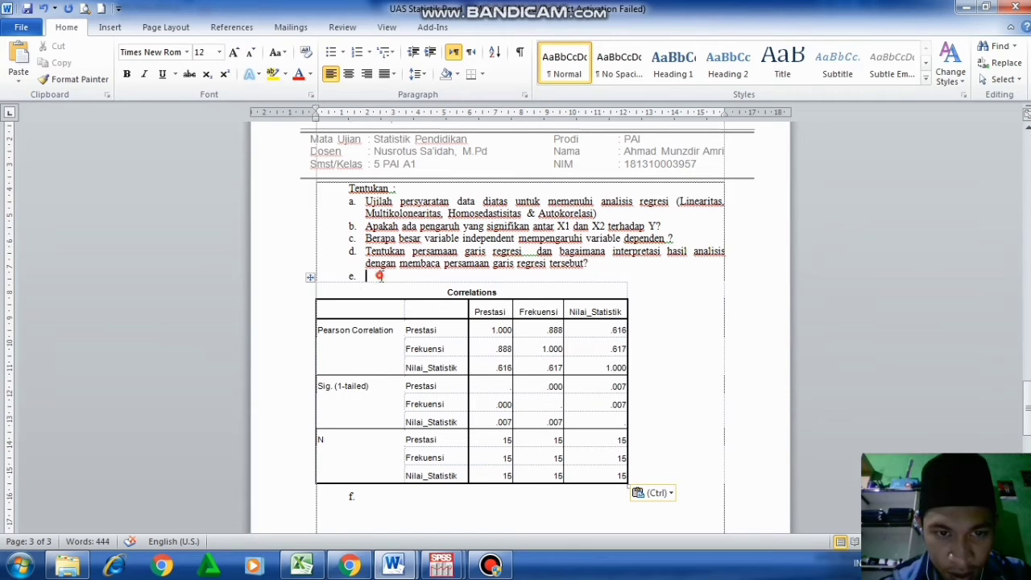
{"action": "key", "text": "BackSpace"}
{"action": "key", "text": "BackSpace"}
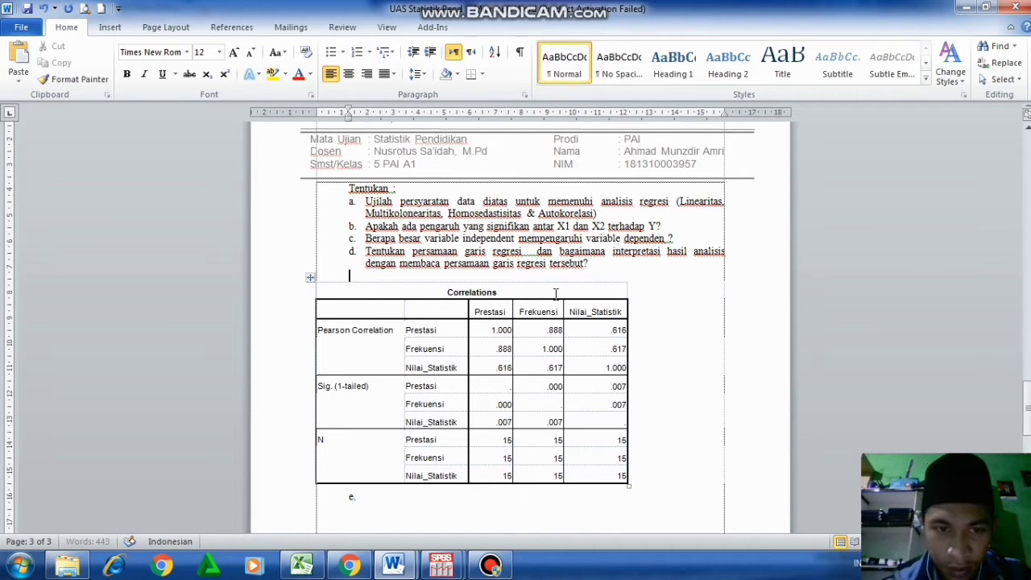
{"action": "key", "text": "Return"}
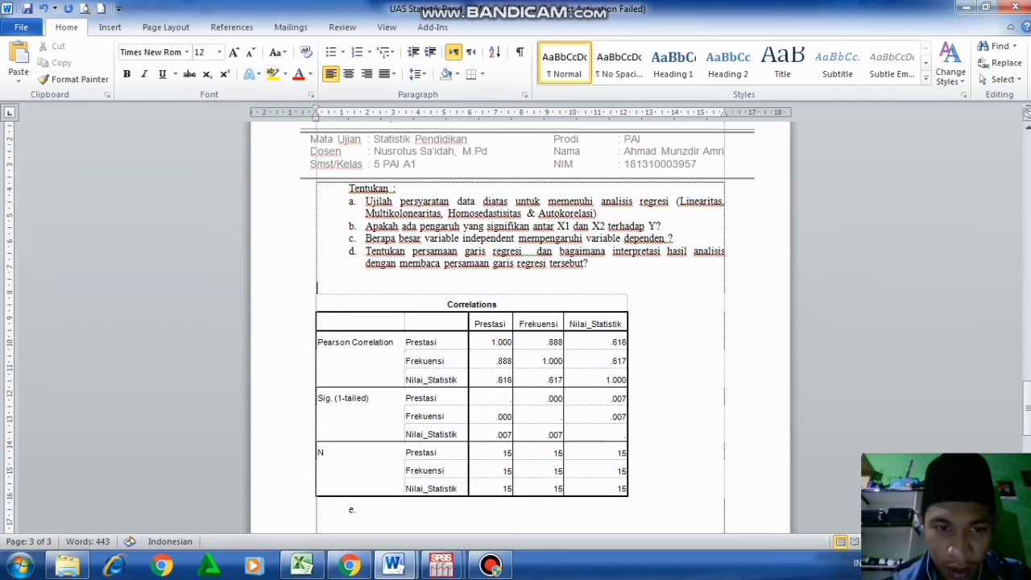
{"action": "key", "text": "Return"}
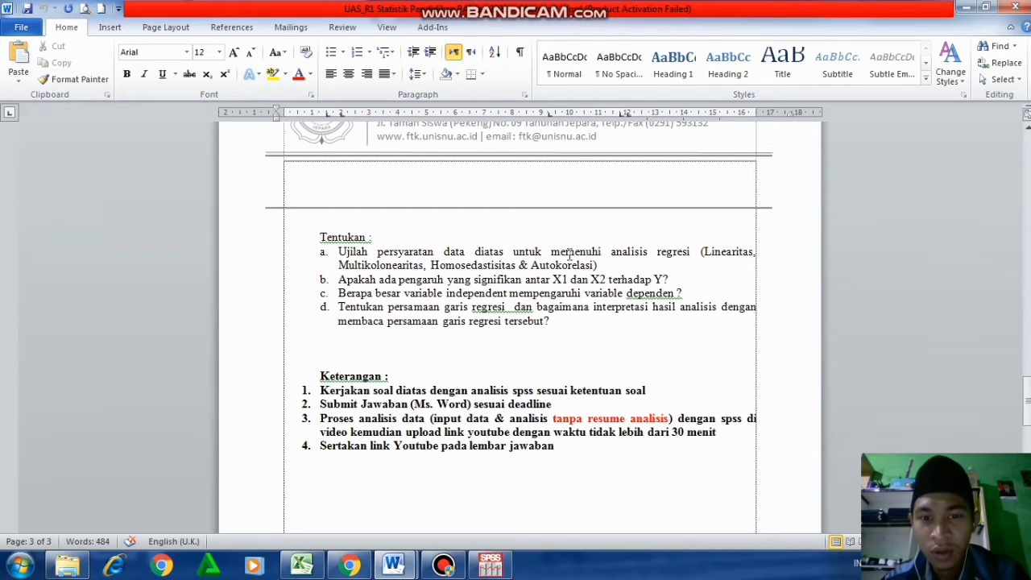
Review the subquestions and data table of question 2 in the original exam document
{"action": "scroll", "coordinate": [569, 255], "scroll_direction": "up", "scroll_amount": 3}
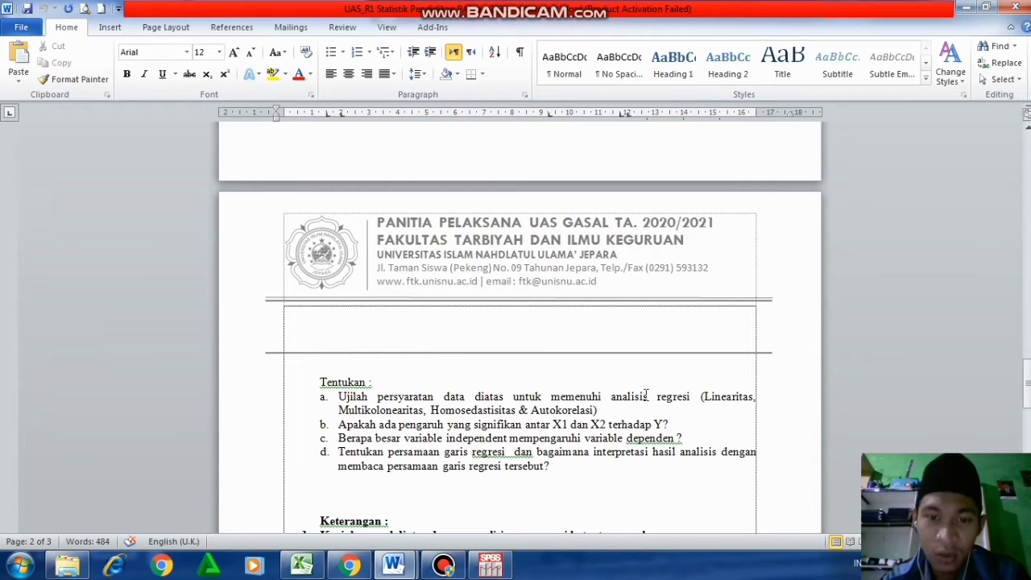
{"action": "scroll", "coordinate": [733, 379], "scroll_direction": "up", "scroll_amount": 10}
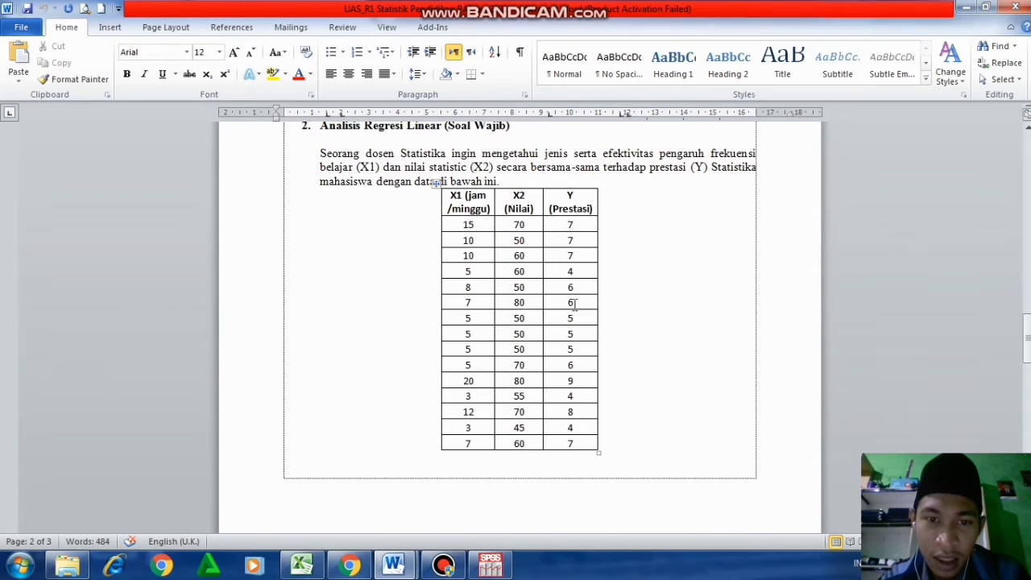
Check the subquestions and select the X1, X2 and Y values in question 2's data table of the exam document
{"action": "scroll", "coordinate": [575, 303], "scroll_direction": "down", "scroll_amount": 10}
{"action": "scroll", "coordinate": [550, 335], "scroll_direction": "up", "scroll_amount": 4}
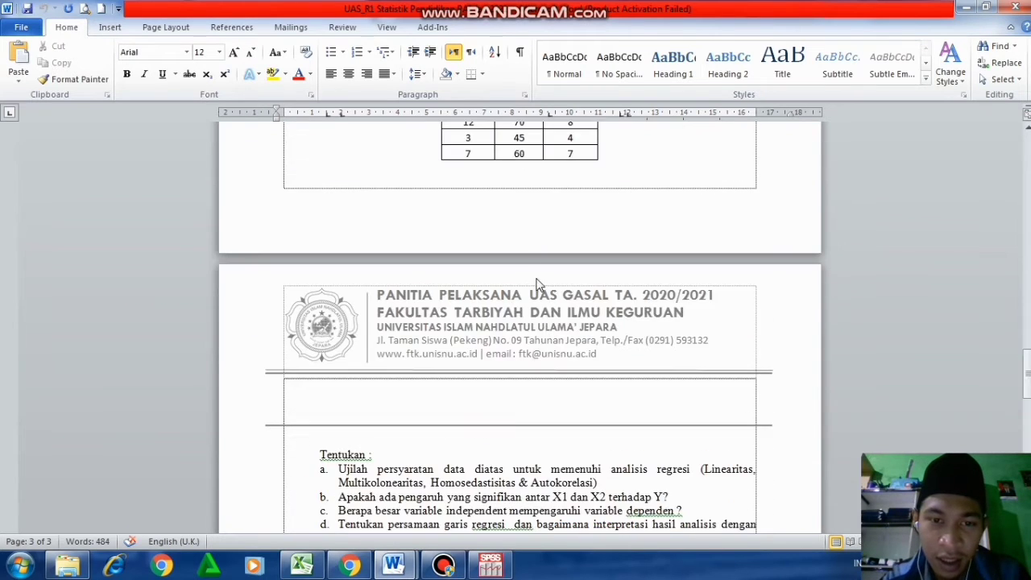
{"action": "scroll", "coordinate": [539, 285], "scroll_direction": "up", "scroll_amount": 5}
{"action": "left_click_drag", "start_coordinate": [455, 192], "coordinate": [589, 415]}
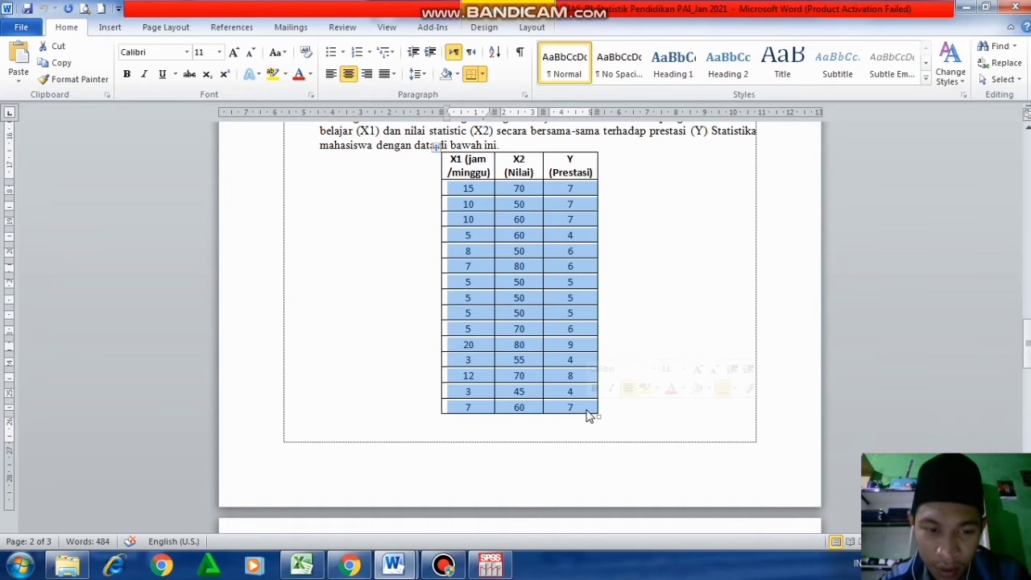
Copy the X1, X2 and Y values in A2:C16 from the Excel sheet and paste them into the empty SPSS data editor
{"action": "left_click", "coordinate": [303, 566]}
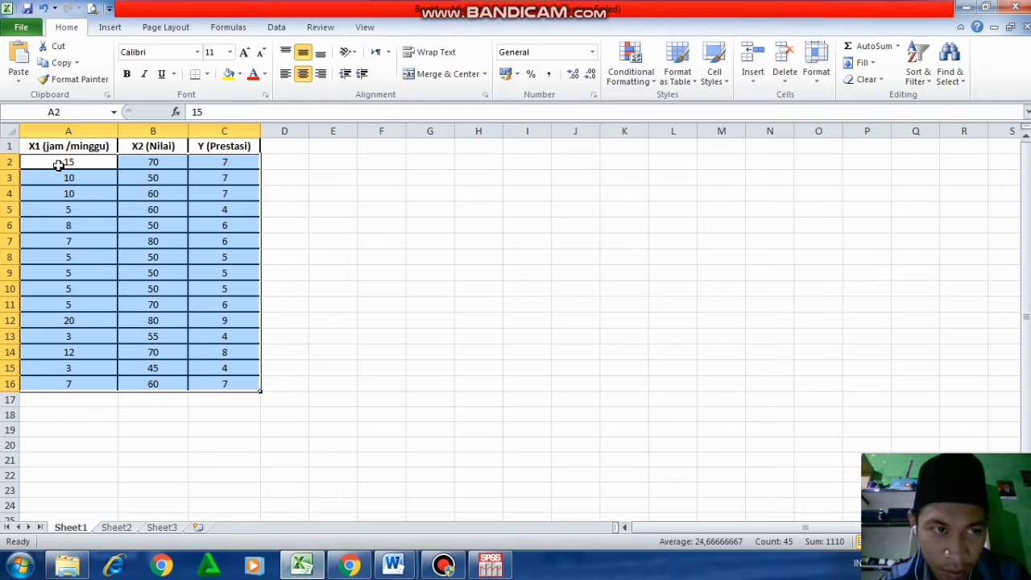
{"action": "left_click", "coordinate": [60, 162]}
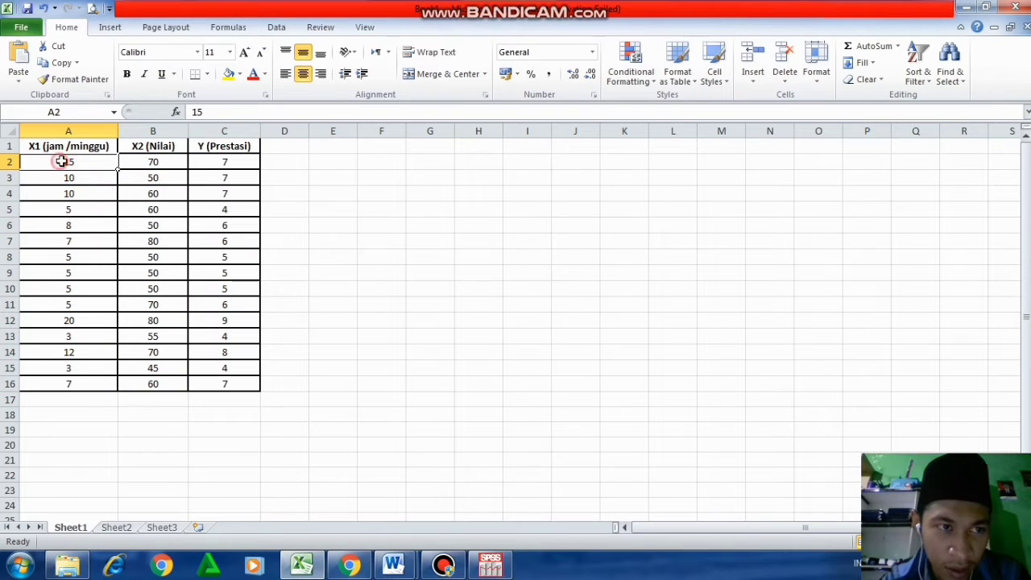
{"action": "left_click_drag", "start_coordinate": [60, 162], "coordinate": [213, 375]}
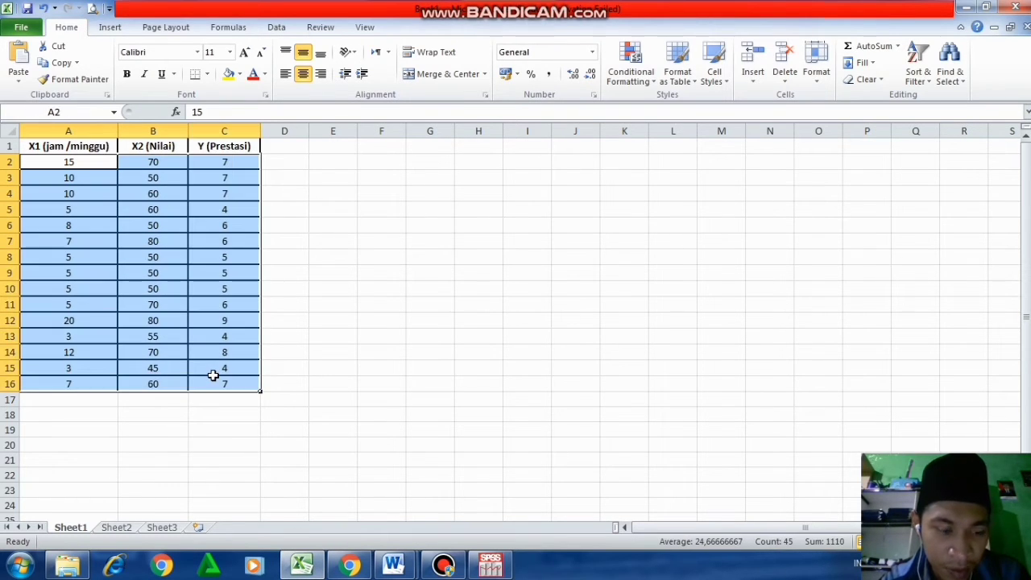
{"action": "key", "text": "ctrl+c"}
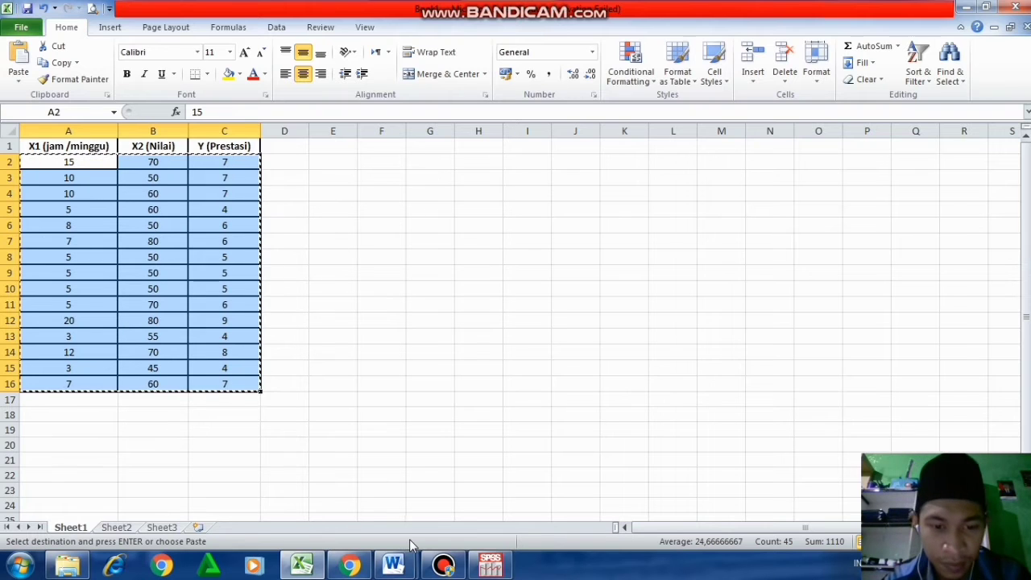
{"action": "left_click", "coordinate": [493, 567]}
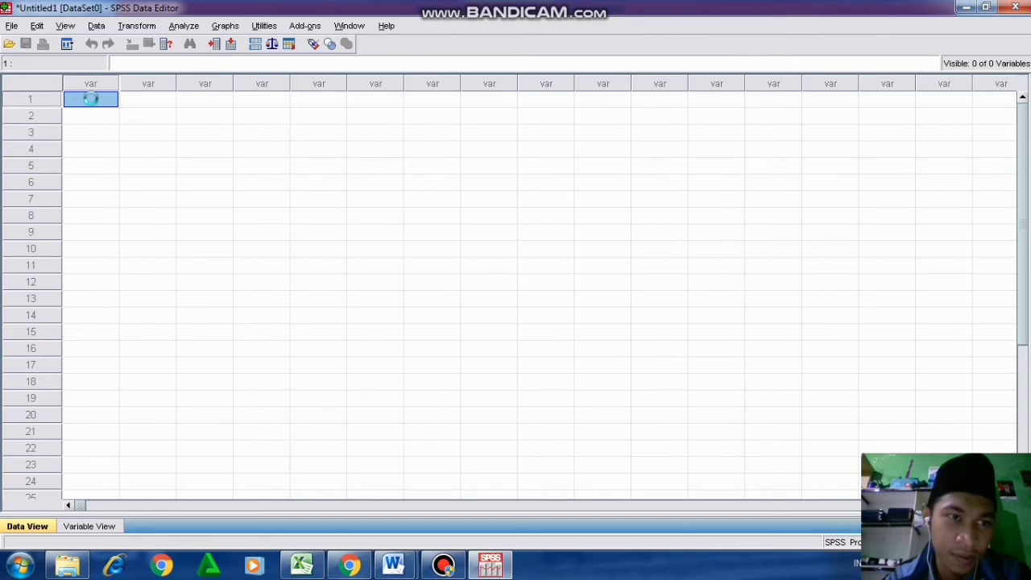
{"action": "key", "text": "ctrl+v"}
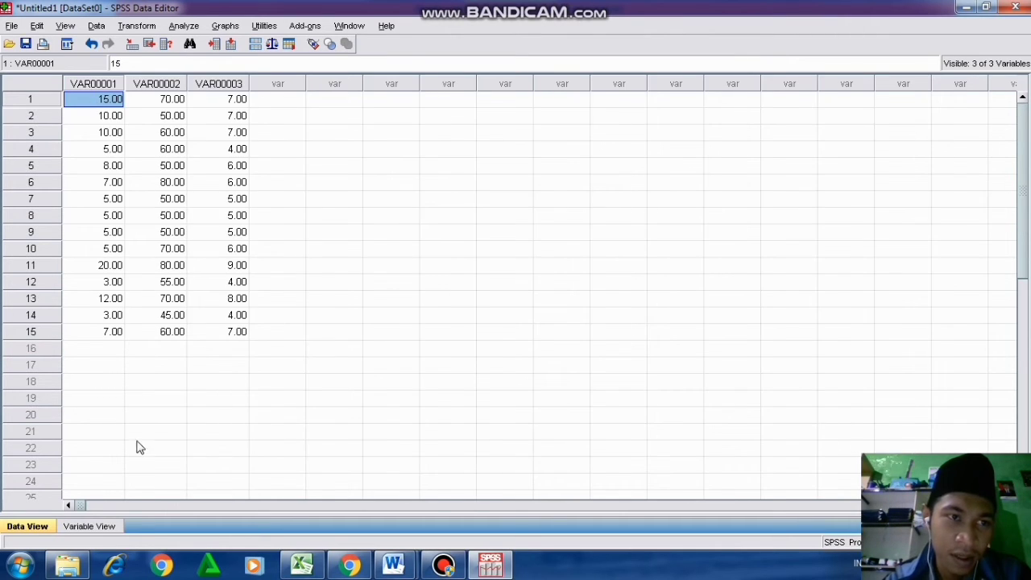
Rename the first SPSS variable as Frekuensi_Belajar
{"action": "left_click", "coordinate": [101, 526]}
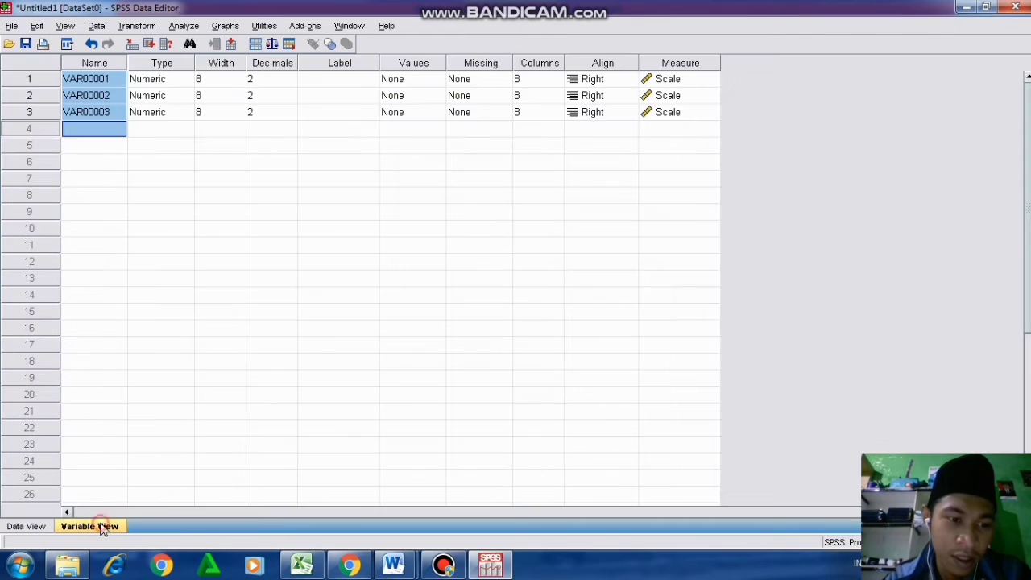
{"action": "double_click", "coordinate": [110, 79]}
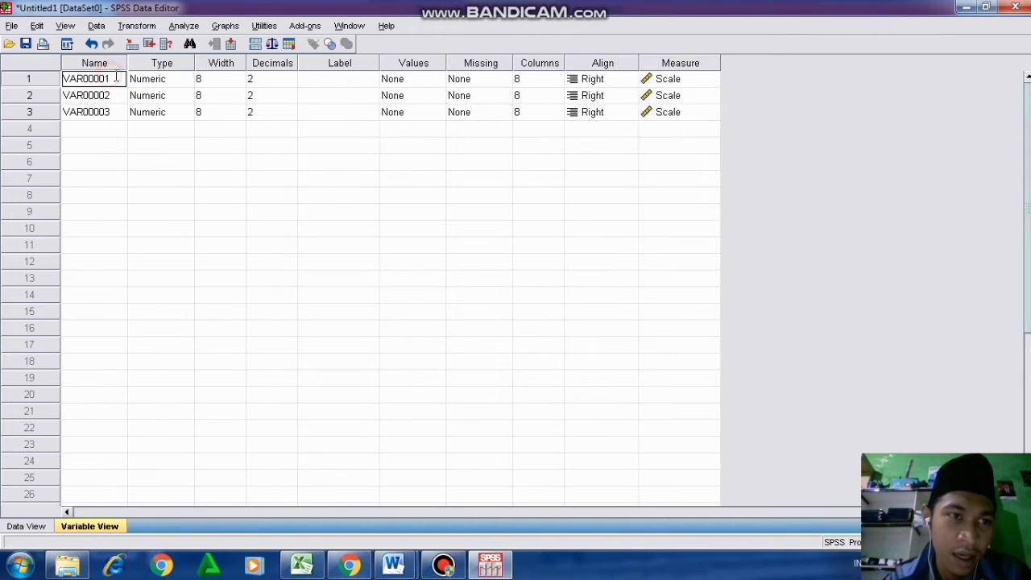
{"action": "left_click_drag", "start_coordinate": [118, 78], "coordinate": [44, 63]}
{"action": "type", "text": "Fr"}
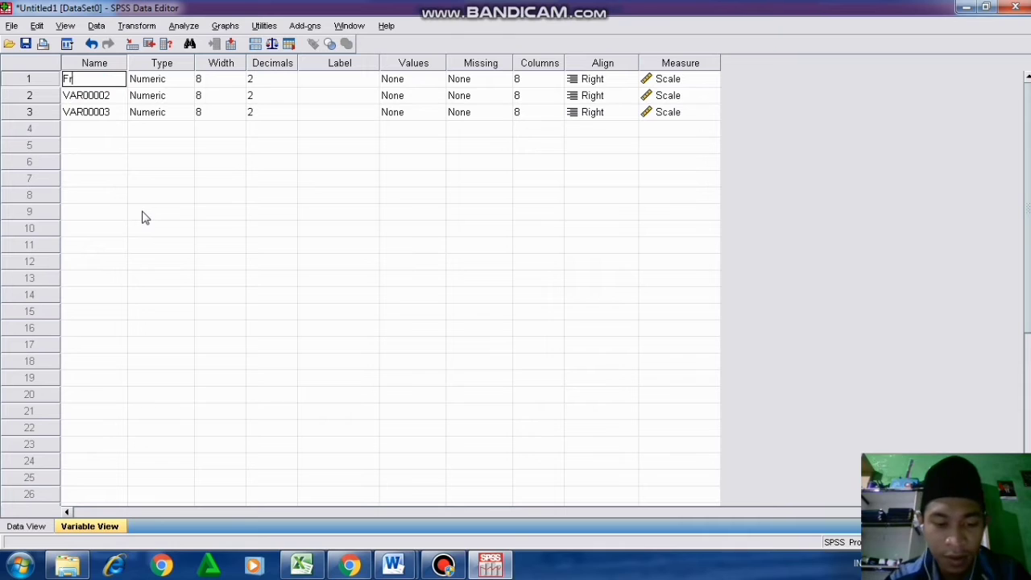
{"action": "type", "text": "ekuensi_"}
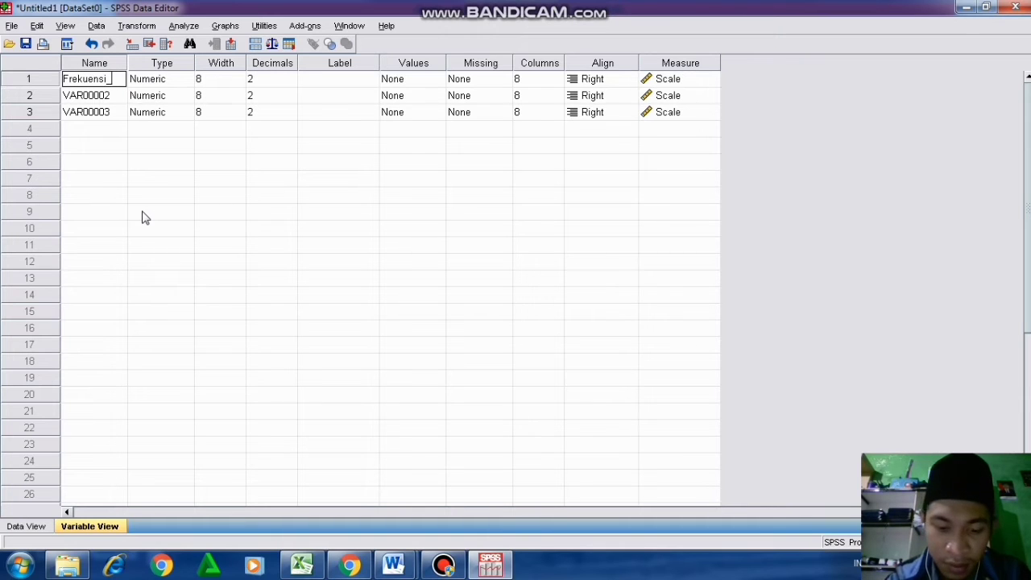
{"action": "type", "text": "Belajar"}
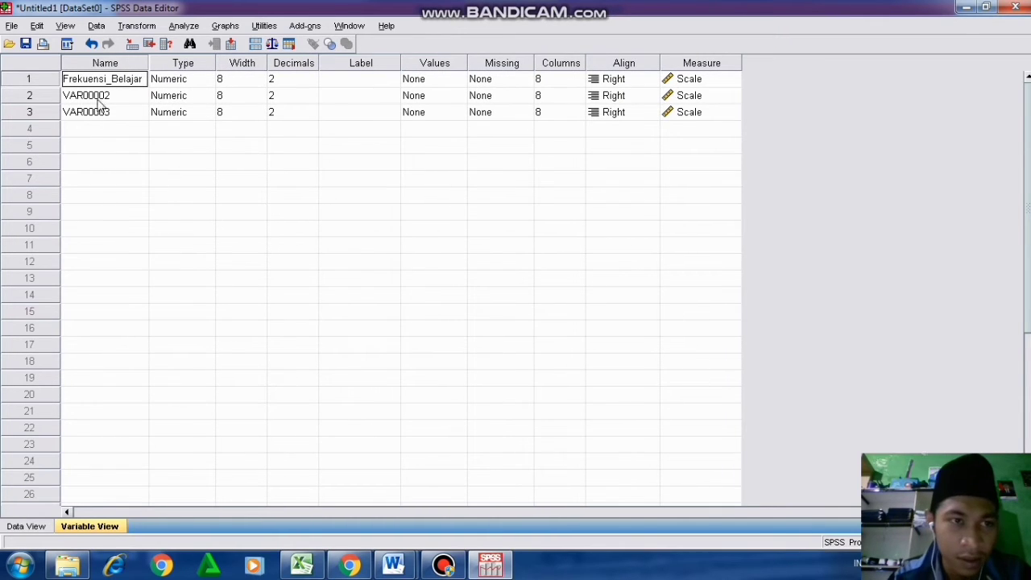
Rename the second variable, VAR00002, as Nilai_Statistik
{"action": "double_click", "coordinate": [98, 98]}
{"action": "left_click_drag", "start_coordinate": [125, 95], "coordinate": [74, 85]}
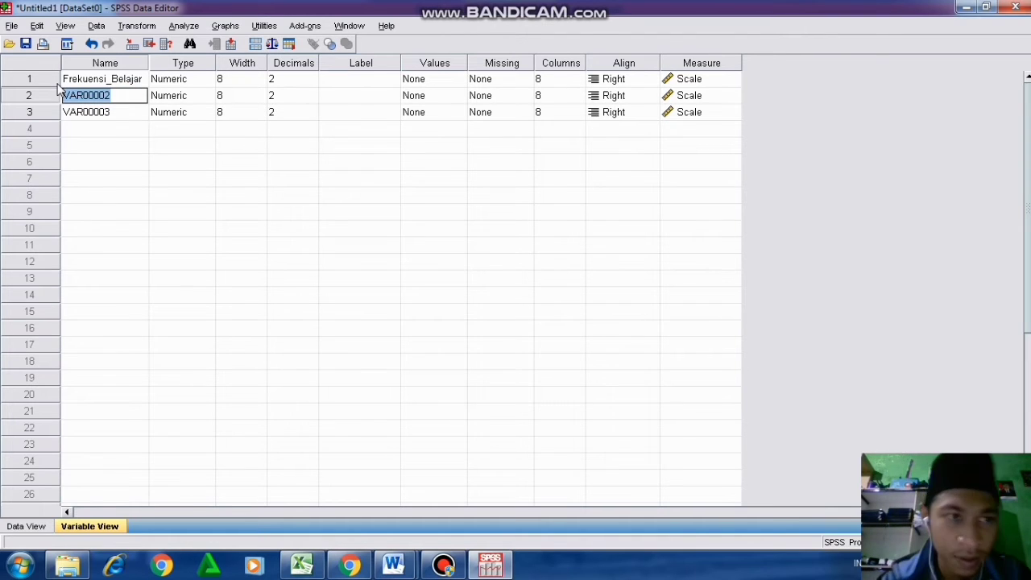
{"action": "left_click", "coordinate": [443, 564]}
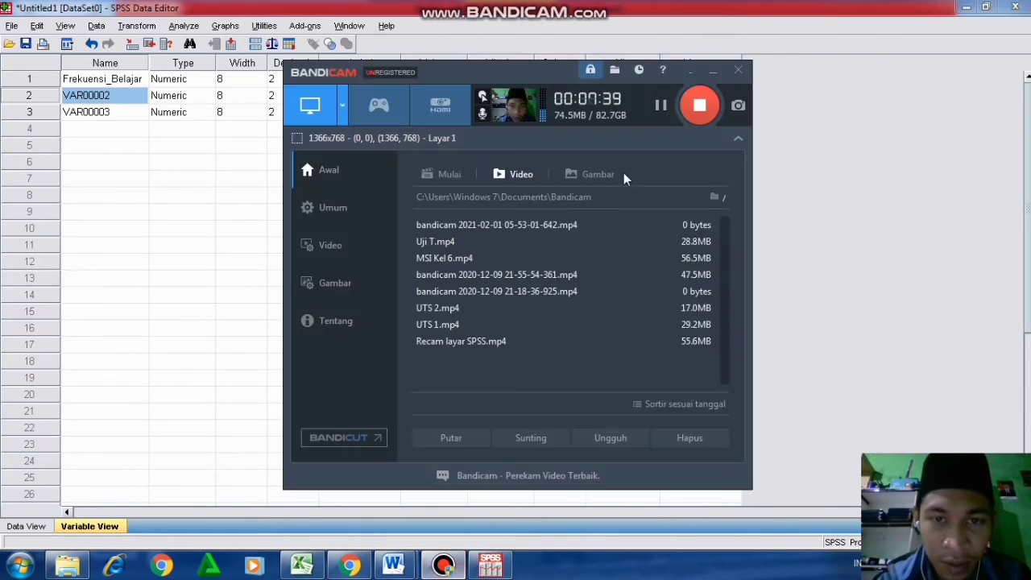
{"action": "left_click", "coordinate": [713, 72]}
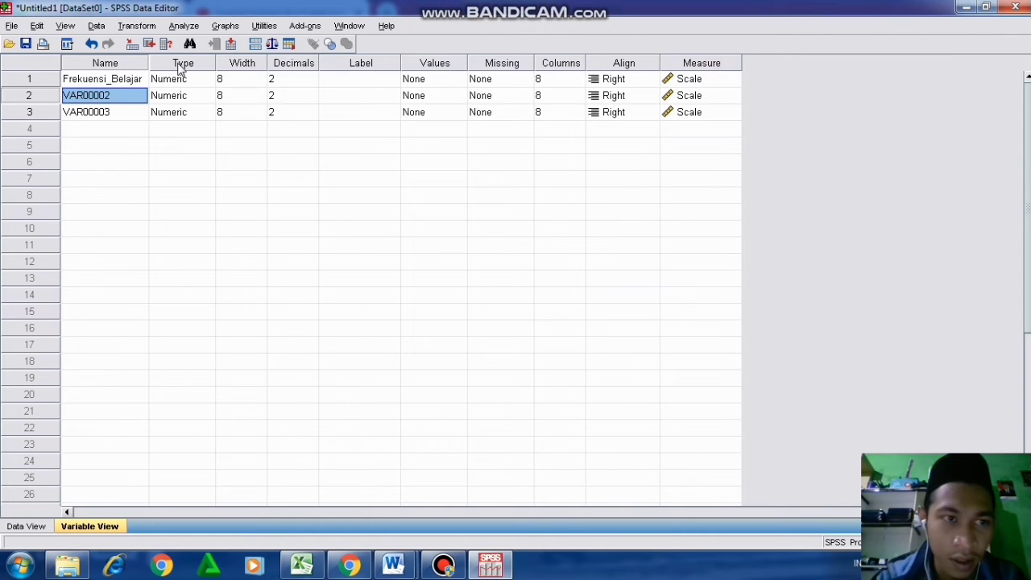
{"action": "left_click", "coordinate": [129, 95]}
{"action": "left_click_drag", "start_coordinate": [126, 95], "coordinate": [58, 93]}
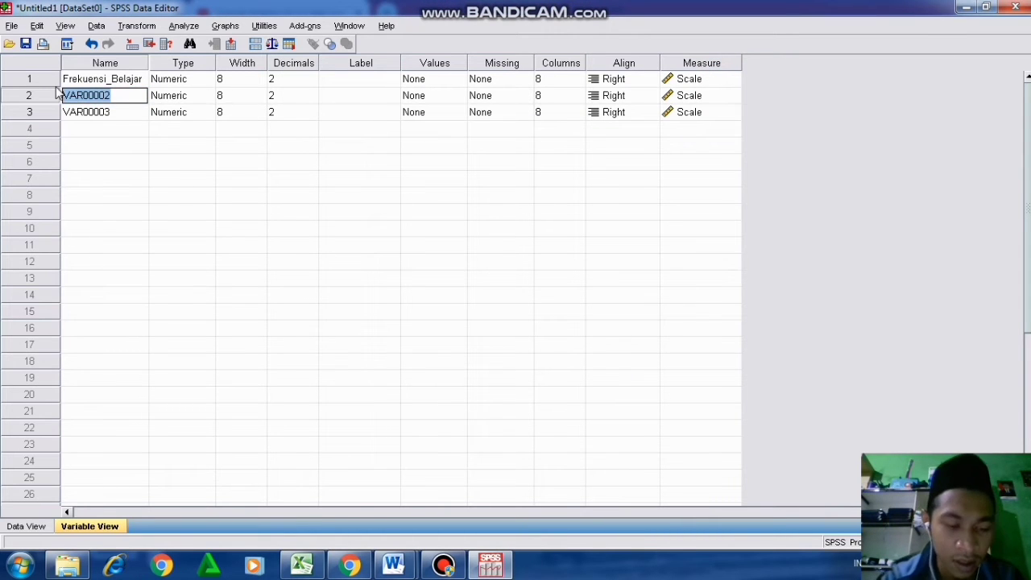
{"action": "type", "text": "Nilai_Statistik"}
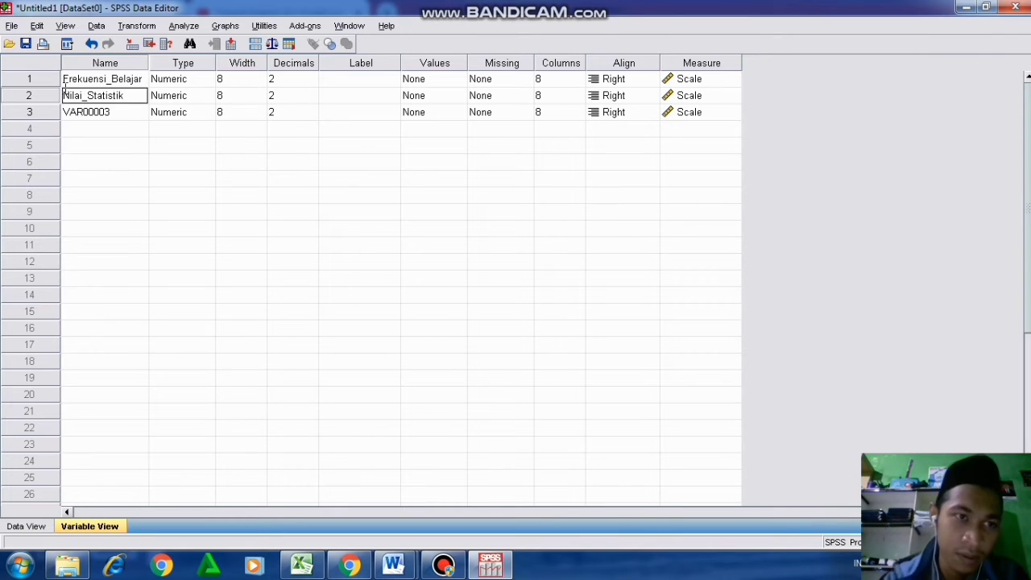
Rename the third variable, VAR00003, as Prestasi
{"action": "left_click", "coordinate": [143, 113]}
{"action": "left_click", "coordinate": [131, 111]}
{"action": "left_click_drag", "start_coordinate": [131, 110], "coordinate": [52, 103]}
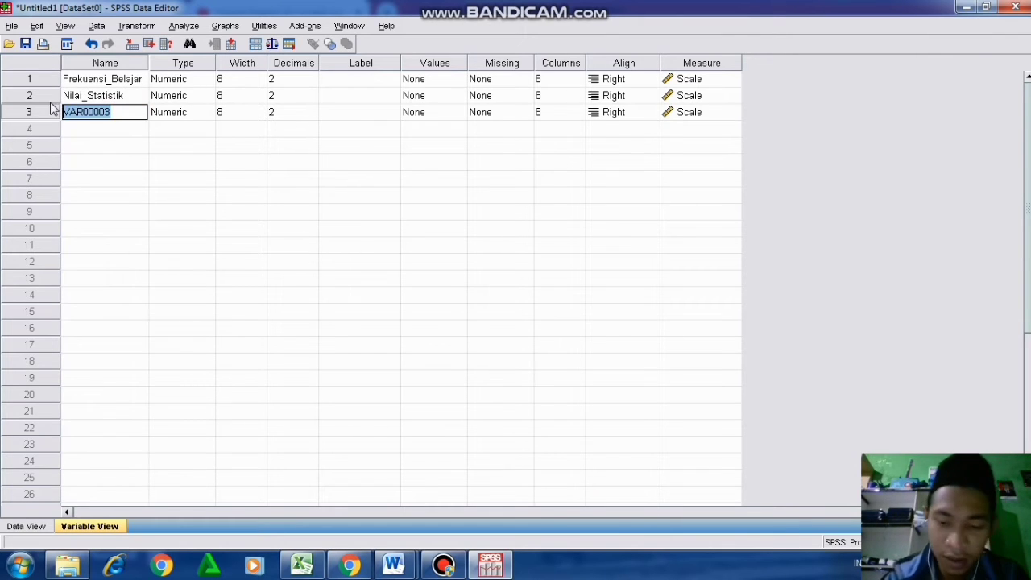
{"action": "type", "text": "Prestasi"}
{"action": "left_click", "coordinate": [189, 147]}
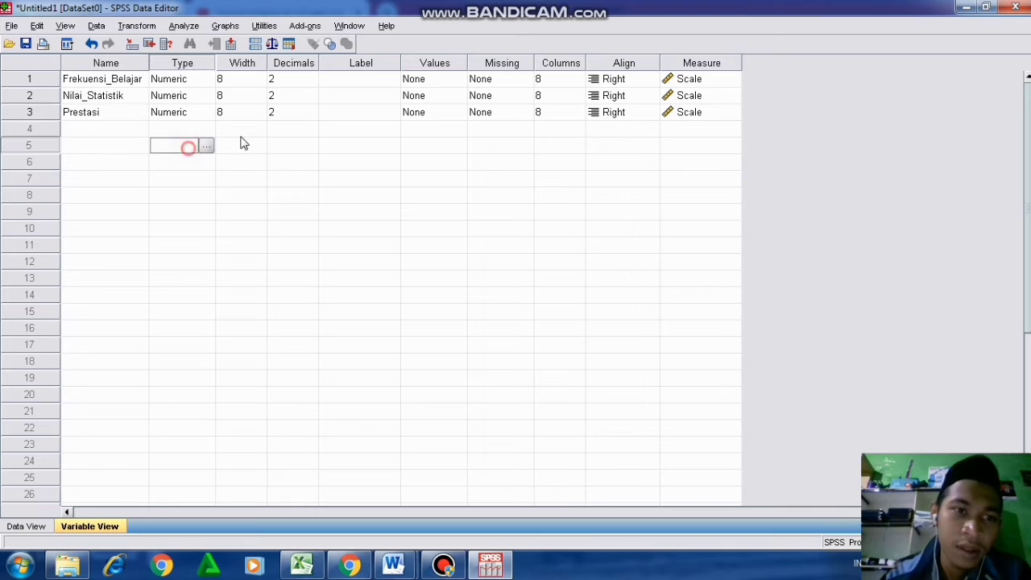
Set the decimals of Frekuensi_Belajar, Nilai_Statistik and Prestasi to 0 and dismiss the Windows color scheme message
{"action": "left_click", "coordinate": [313, 80]}
{"action": "left_click", "coordinate": [313, 83]}
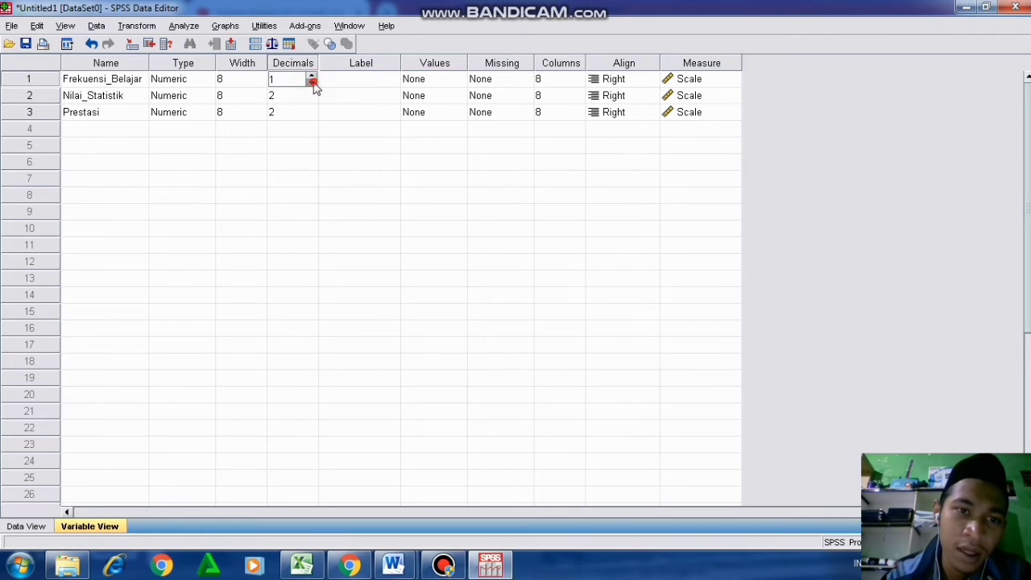
{"action": "left_click", "coordinate": [313, 83]}
{"action": "left_click", "coordinate": [311, 96]}
{"action": "left_click", "coordinate": [312, 99]}
{"action": "left_click", "coordinate": [312, 99]}
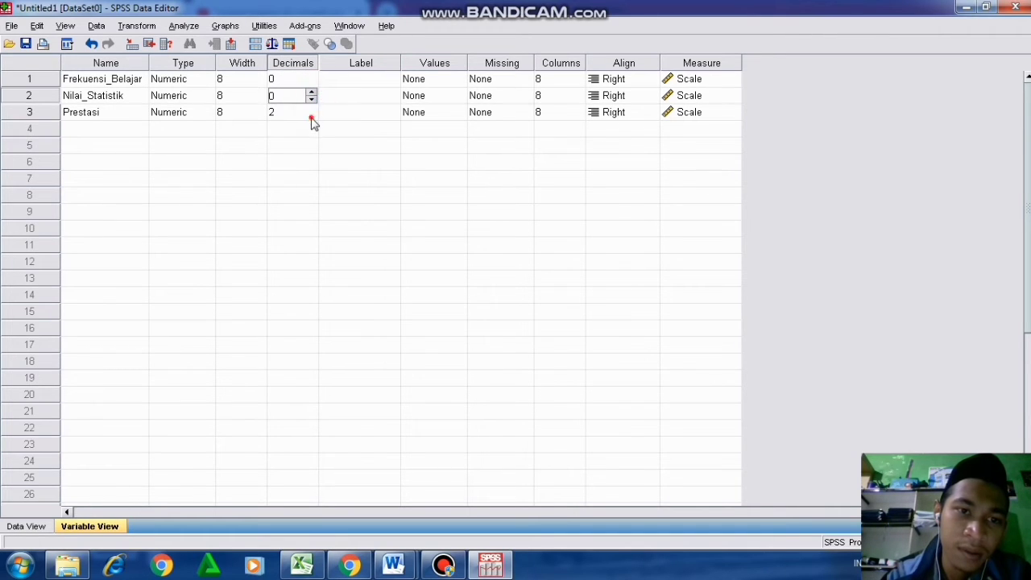
{"action": "left_click", "coordinate": [312, 117]}
{"action": "left_click", "coordinate": [312, 116]}
{"action": "left_click", "coordinate": [311, 116]}
{"action": "left_click", "coordinate": [288, 145]}
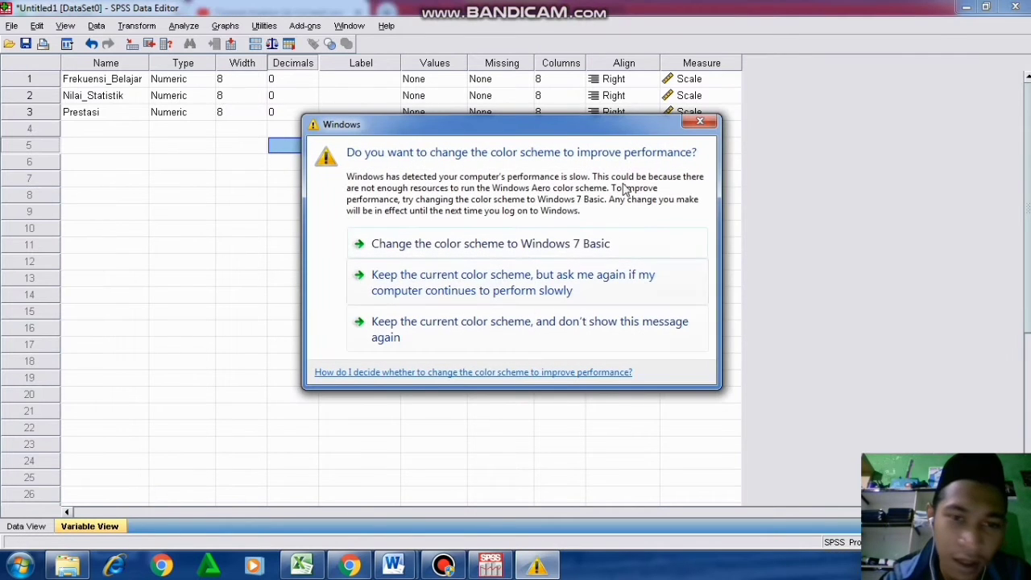
{"action": "left_click", "coordinate": [700, 121]}
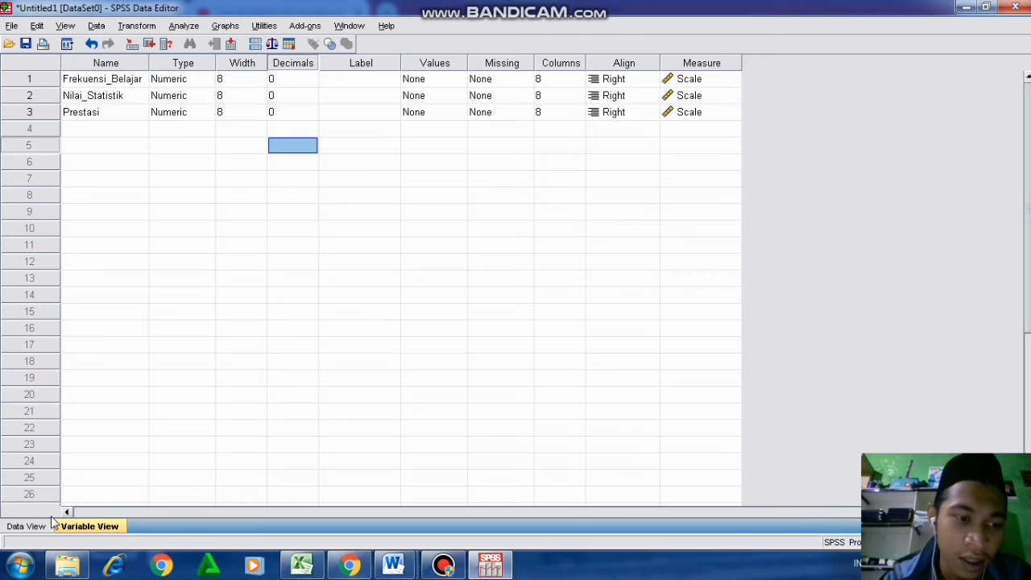
Show the data values and widen the Frekuensi_Belajar column so its full name fits on one line
{"action": "left_click", "coordinate": [37, 528]}
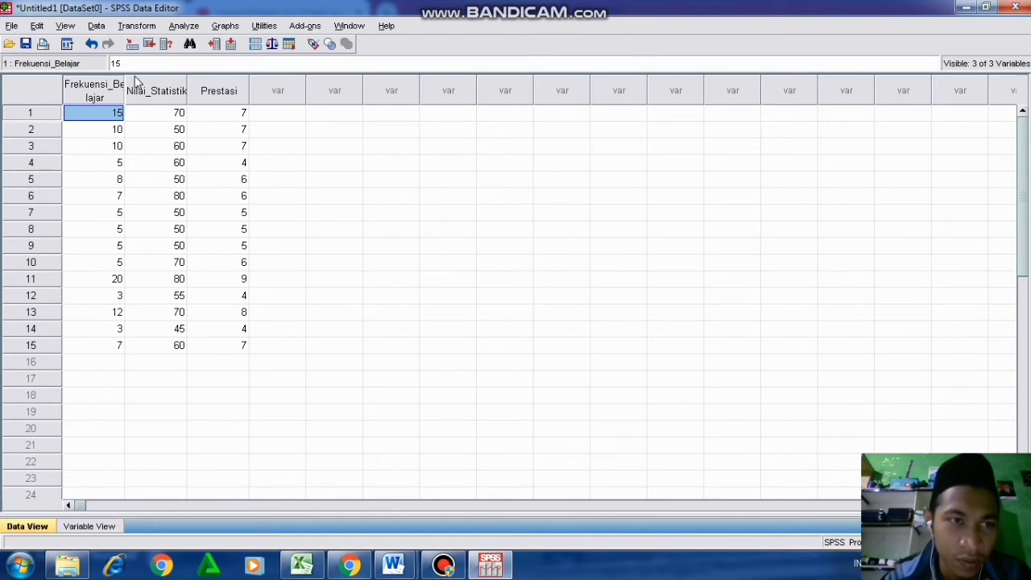
{"action": "left_click_drag", "start_coordinate": [125, 80], "coordinate": [145, 82]}
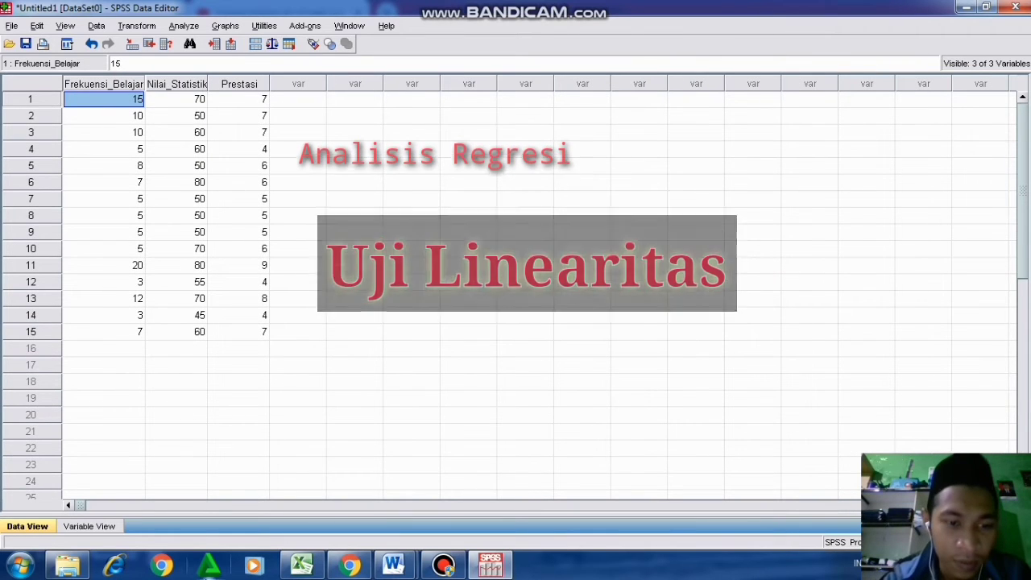
{"action": "left_click", "coordinate": [525, 182]}
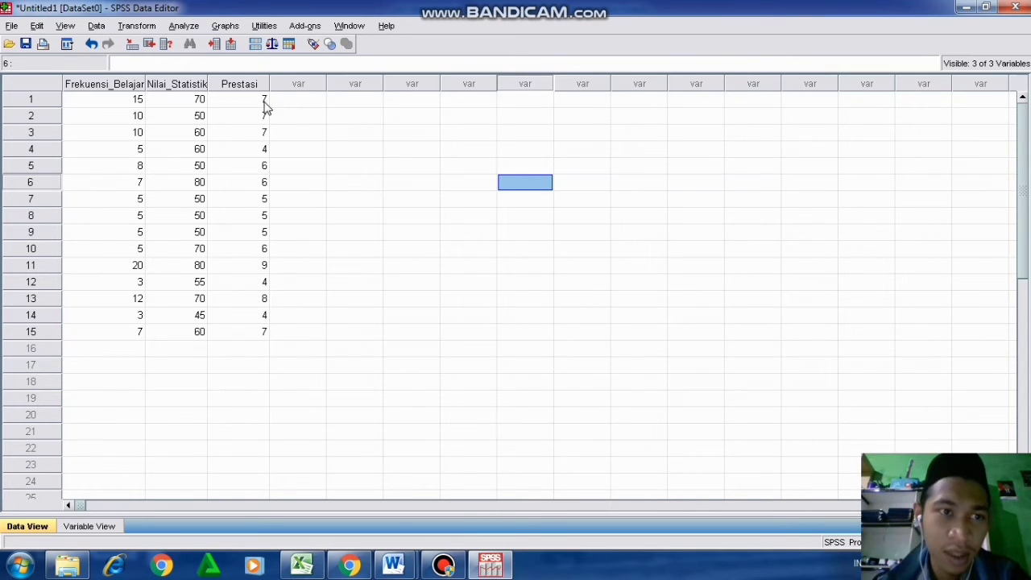
Set up a Compare Means analysis with Prestasi as dependent and Frekuensi_Belajar and Nilai_Statistik as independent variables
{"action": "left_click", "coordinate": [185, 26]}
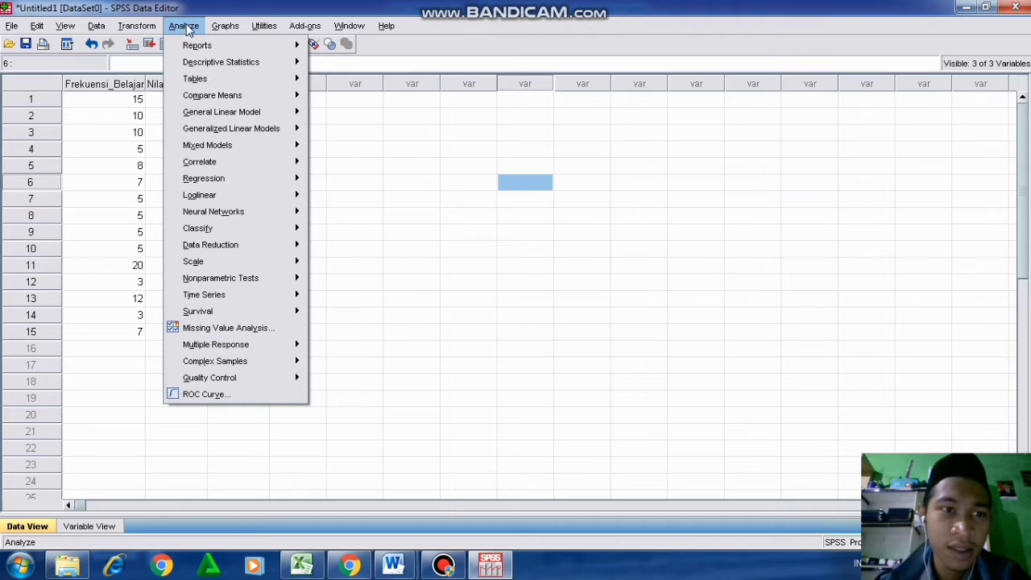
{"action": "mouse_move", "coordinate": [232, 96]}
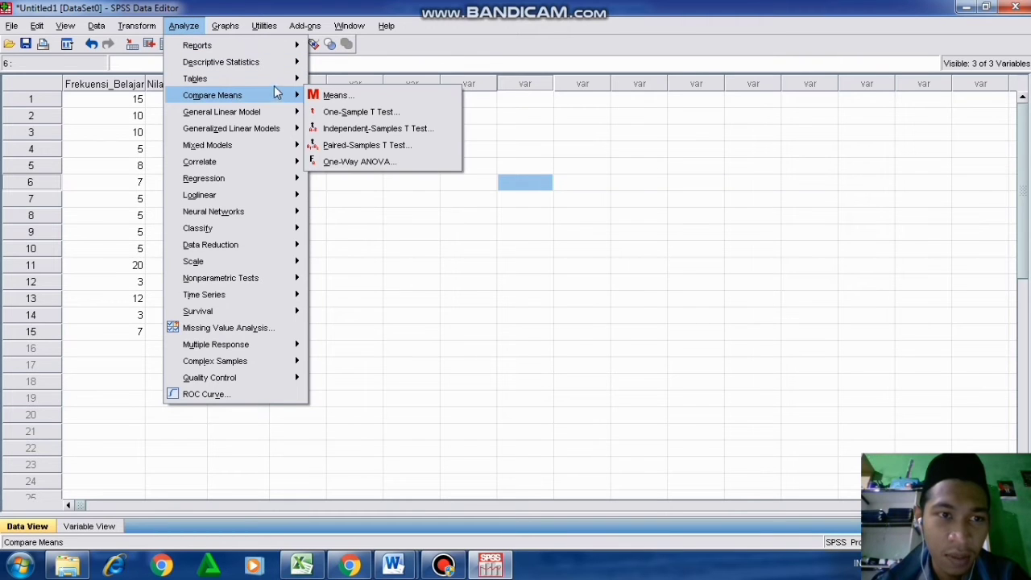
{"action": "left_click", "coordinate": [330, 96]}
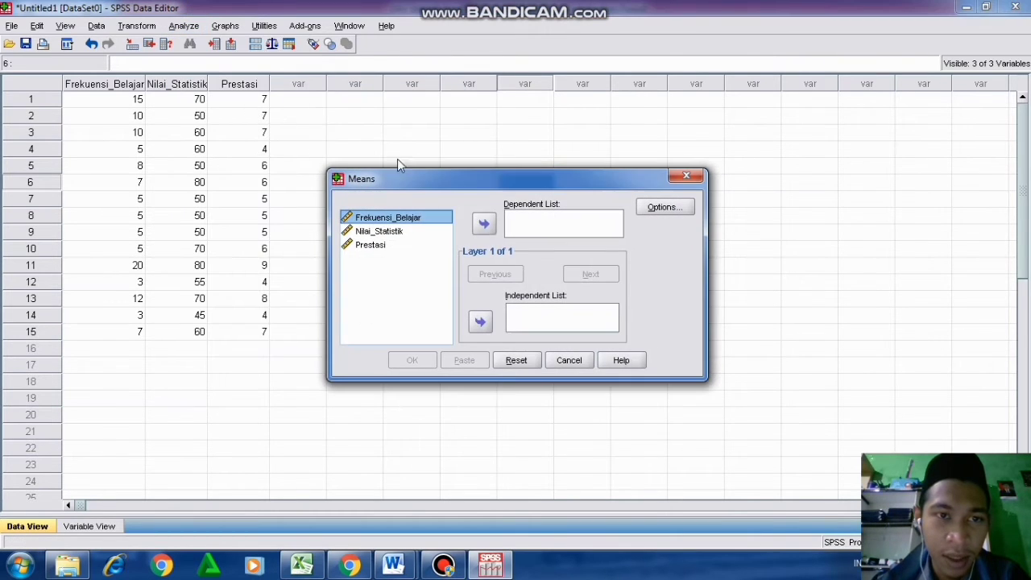
{"action": "left_click", "coordinate": [395, 247]}
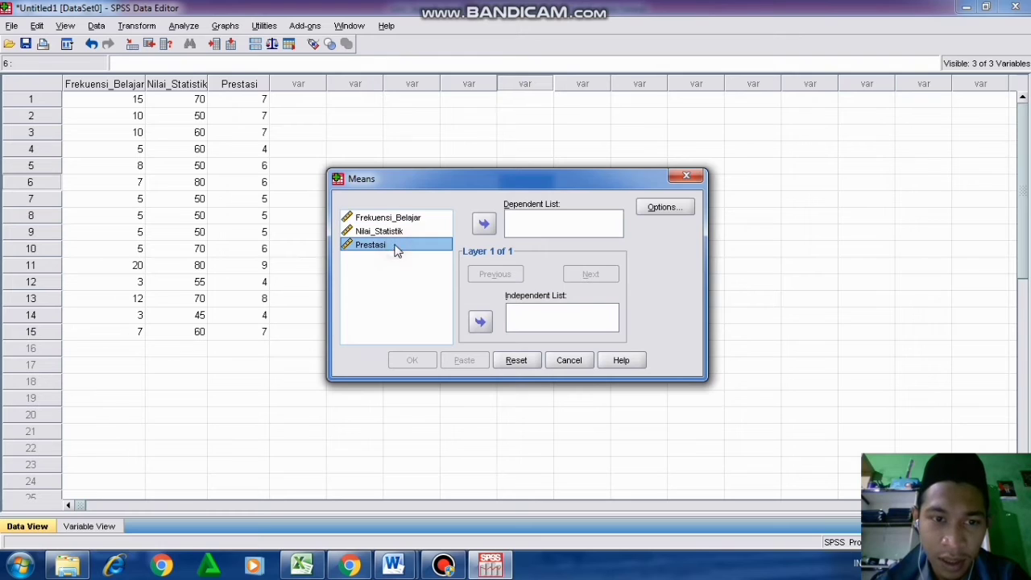
{"action": "left_click", "coordinate": [484, 225]}
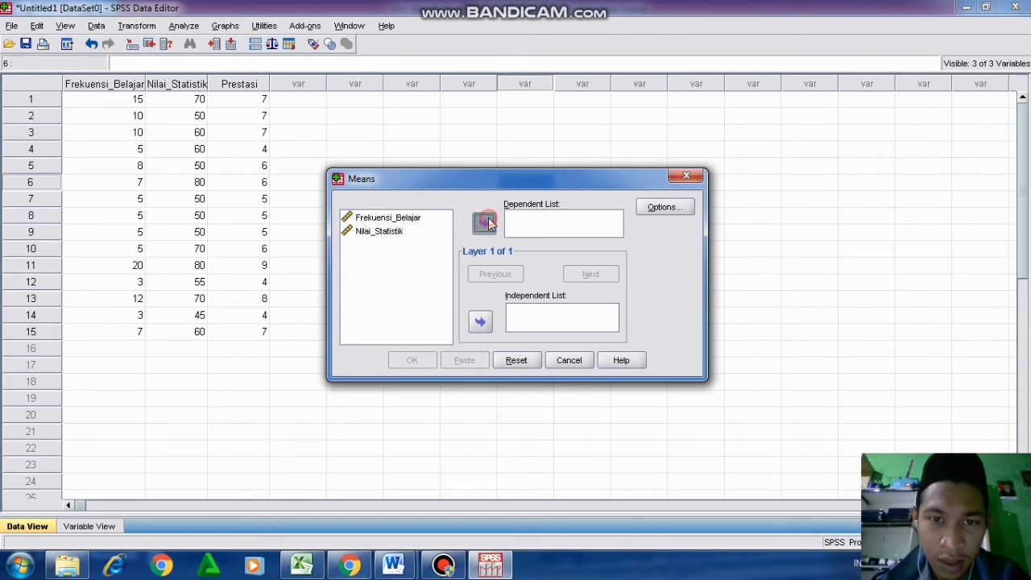
{"action": "left_click", "coordinate": [402, 219]}
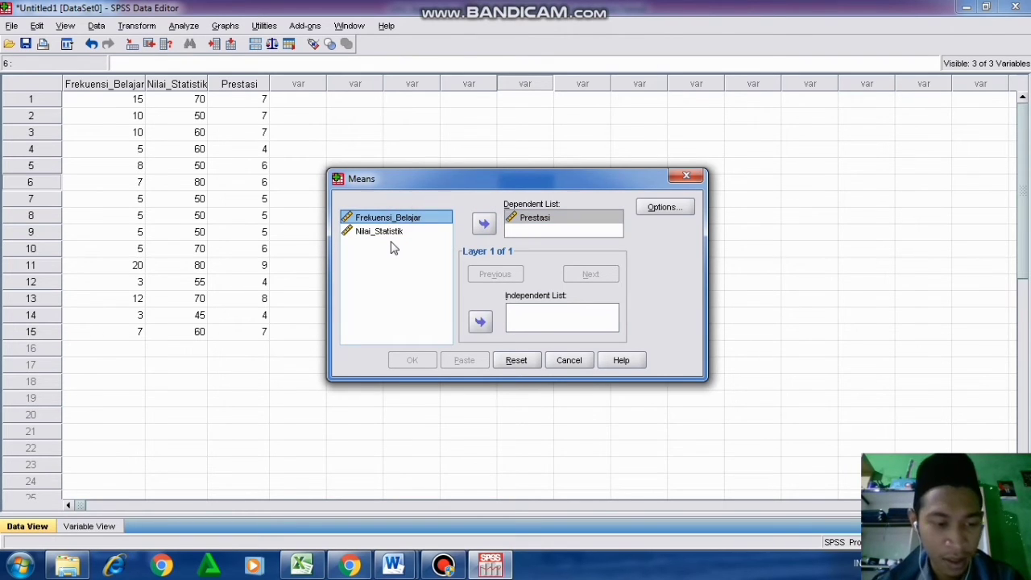
{"action": "left_click", "coordinate": [394, 234], "text": "shift"}
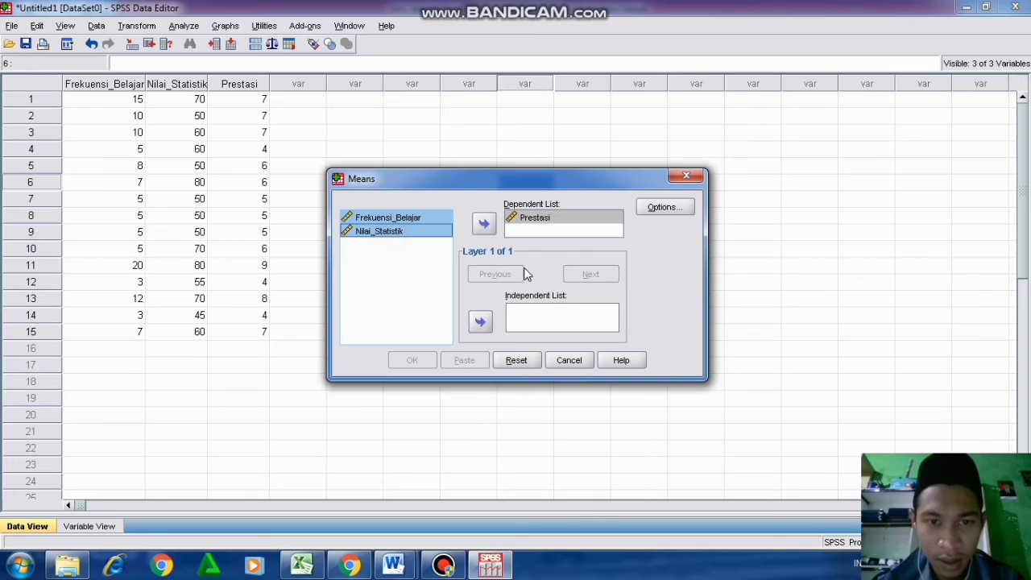
{"action": "left_click", "coordinate": [479, 324]}
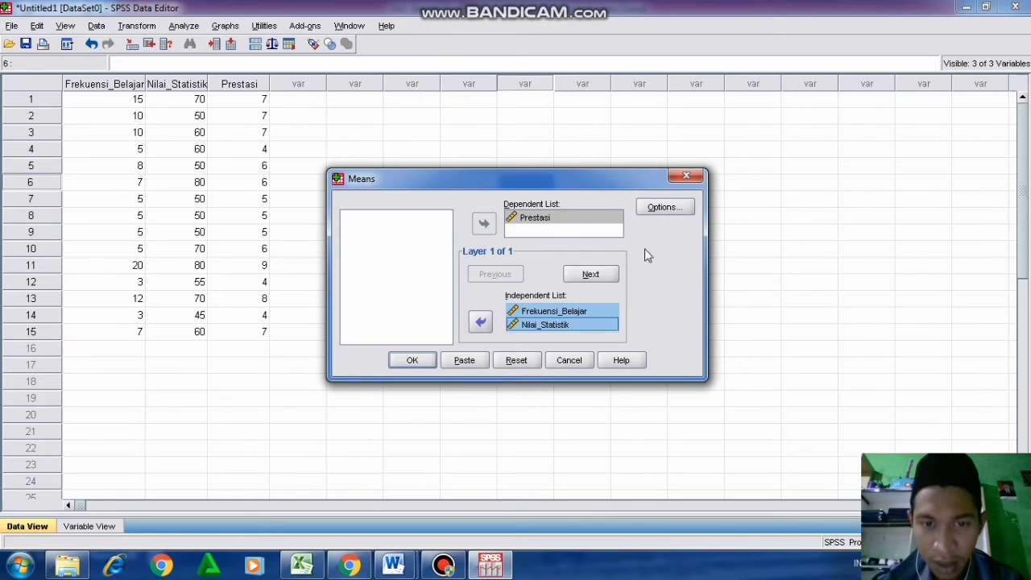
Add Median to the cell statistics, enable the test for linearity, and run the Means analysis
{"action": "left_click", "coordinate": [679, 210]}
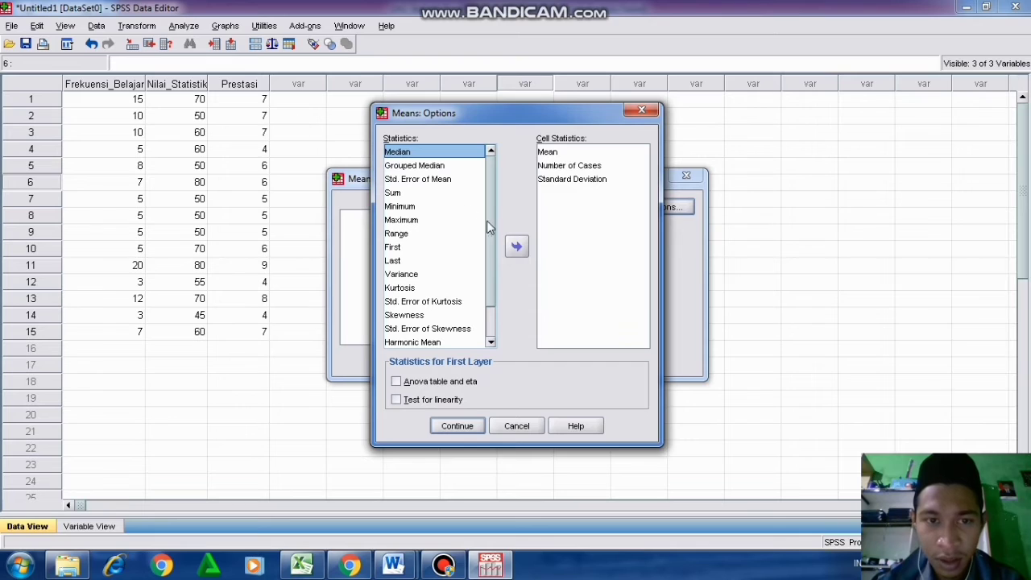
{"action": "left_click", "coordinate": [519, 247]}
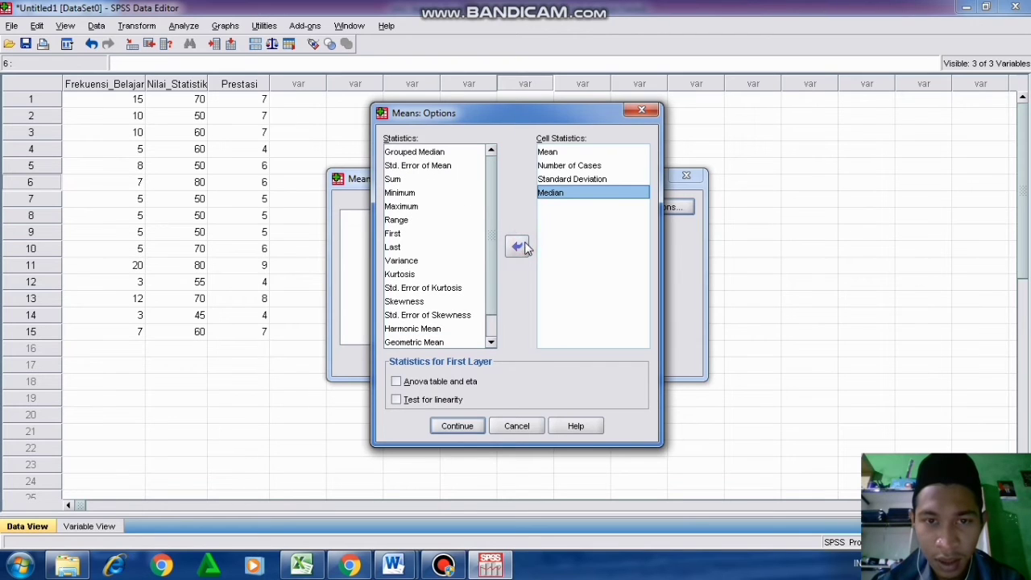
{"action": "left_click", "coordinate": [396, 399]}
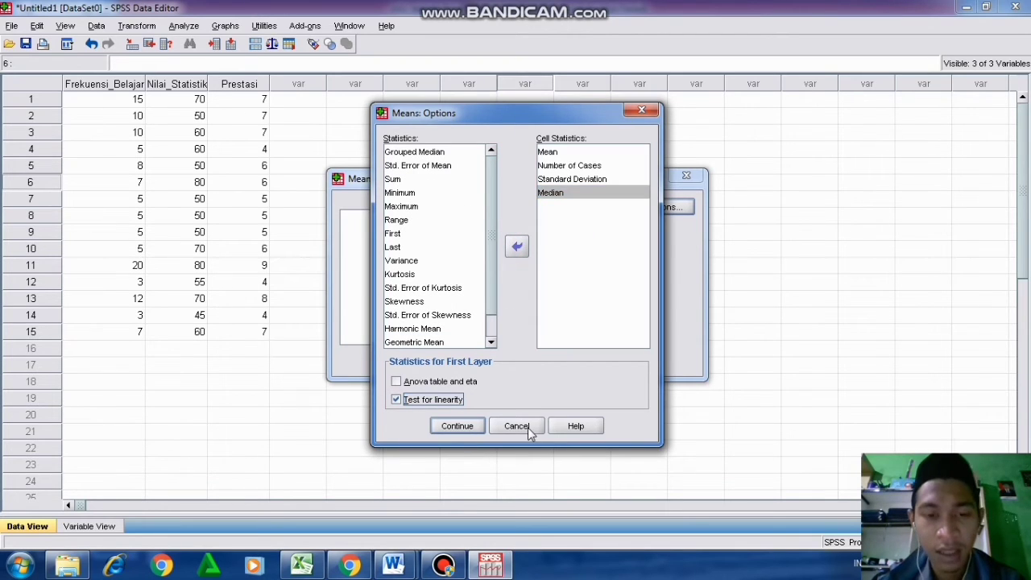
{"action": "left_click", "coordinate": [457, 426]}
{"action": "left_click", "coordinate": [412, 361]}
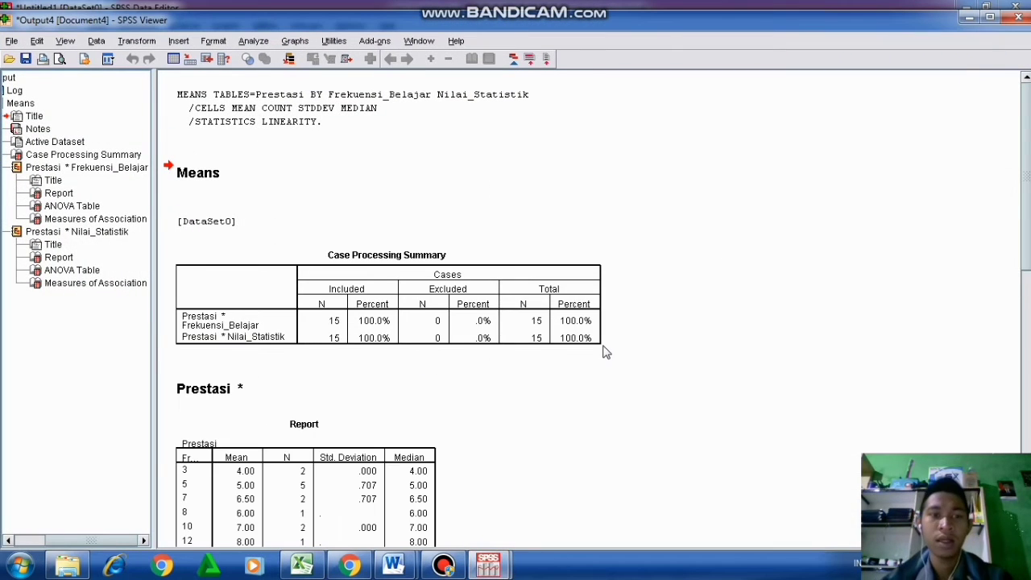
Examine the Report, ANOVA and Measures of Association tables for Prestasi by Frekuensi_Belajar and by Nilai_Statistik
{"action": "scroll", "coordinate": [472, 282], "scroll_direction": "down", "scroll_amount": 3}
{"action": "scroll", "coordinate": [472, 282], "scroll_direction": "down", "scroll_amount": 3}
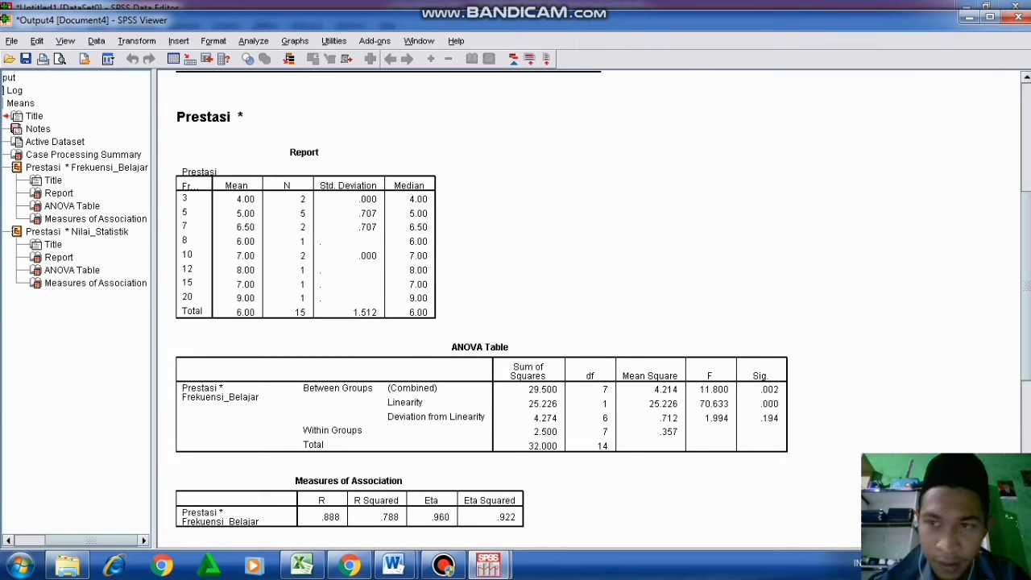
{"action": "scroll", "coordinate": [597, 325], "scroll_direction": "down", "scroll_amount": 2}
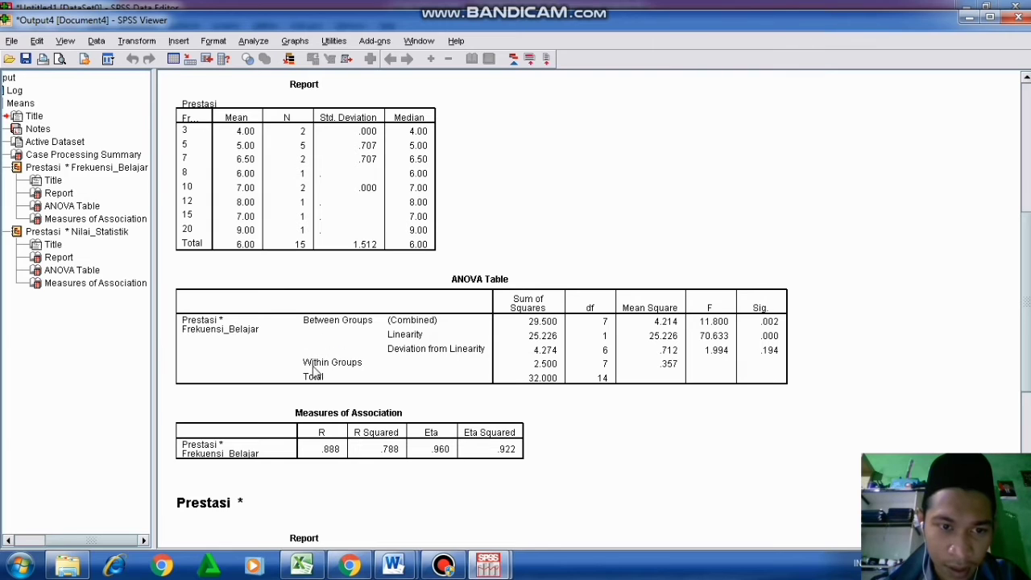
{"action": "scroll", "coordinate": [314, 372], "scroll_direction": "down", "scroll_amount": 4}
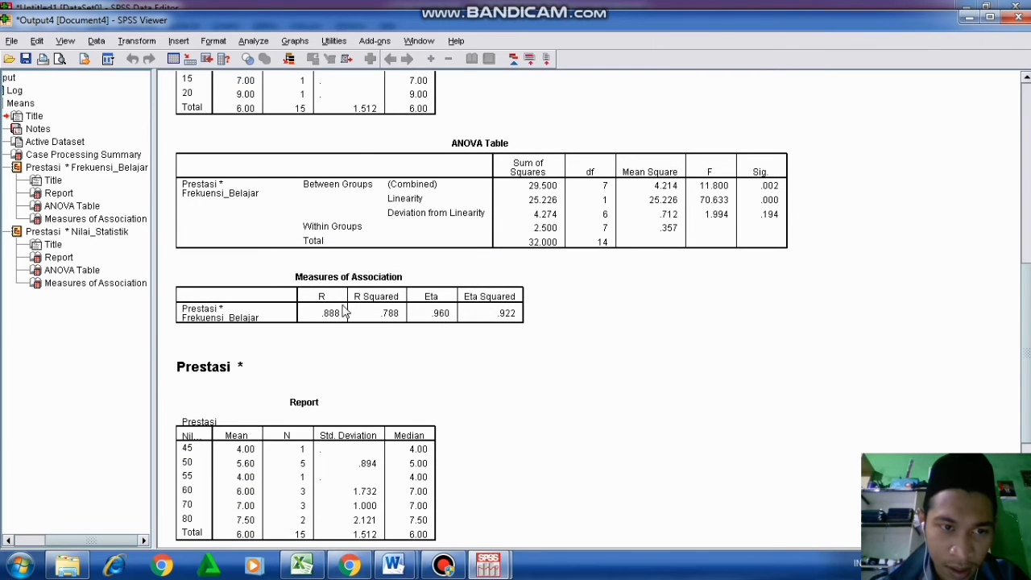
{"action": "scroll", "coordinate": [345, 308], "scroll_direction": "down", "scroll_amount": 2}
{"action": "scroll", "coordinate": [346, 326], "scroll_direction": "down", "scroll_amount": 4}
{"action": "scroll", "coordinate": [348, 334], "scroll_direction": "down", "scroll_amount": 1}
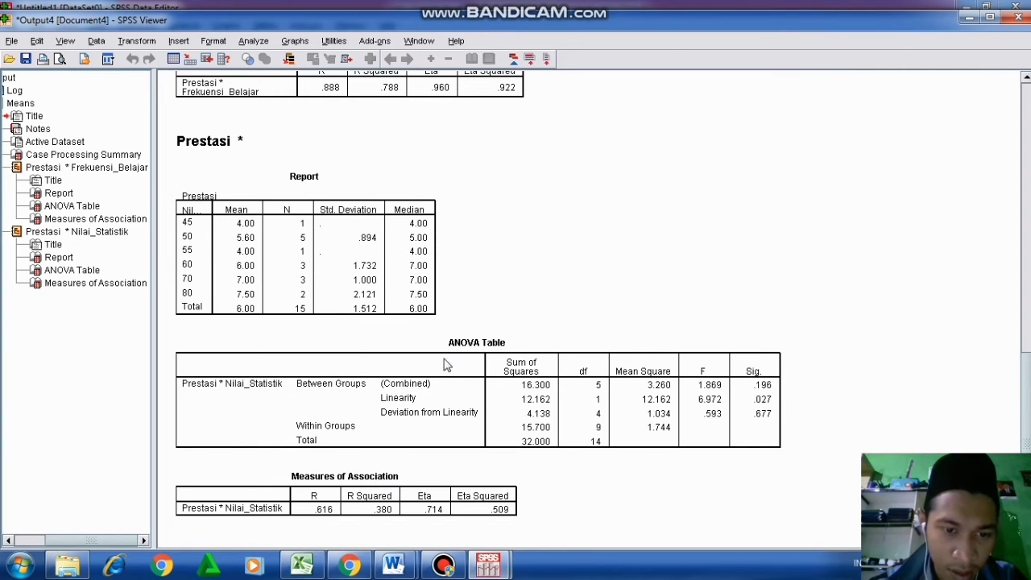
{"action": "scroll", "coordinate": [453, 334], "scroll_direction": "up", "scroll_amount": 20}
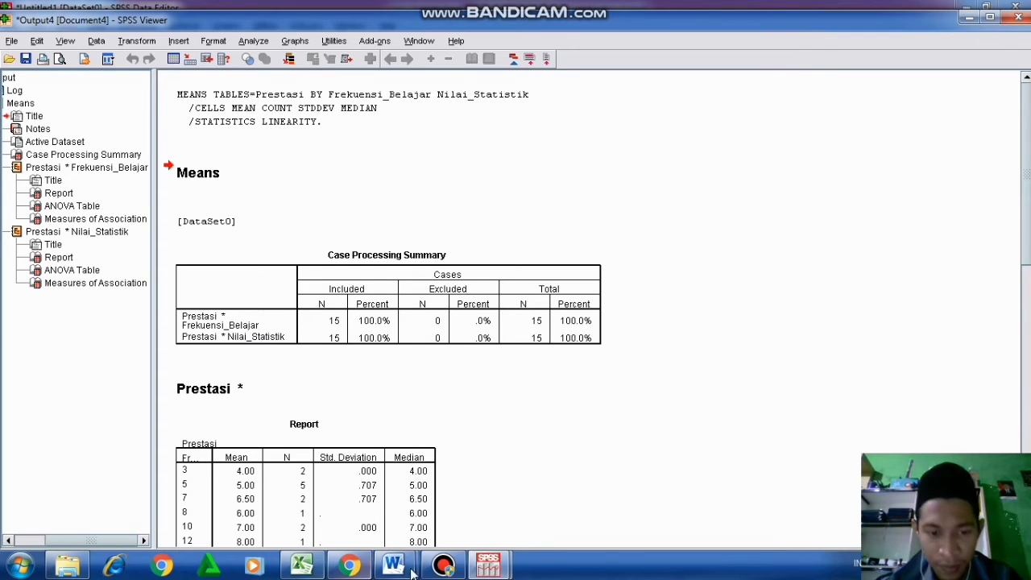
{"action": "scroll", "coordinate": [486, 492], "scroll_direction": "down", "scroll_amount": 8}
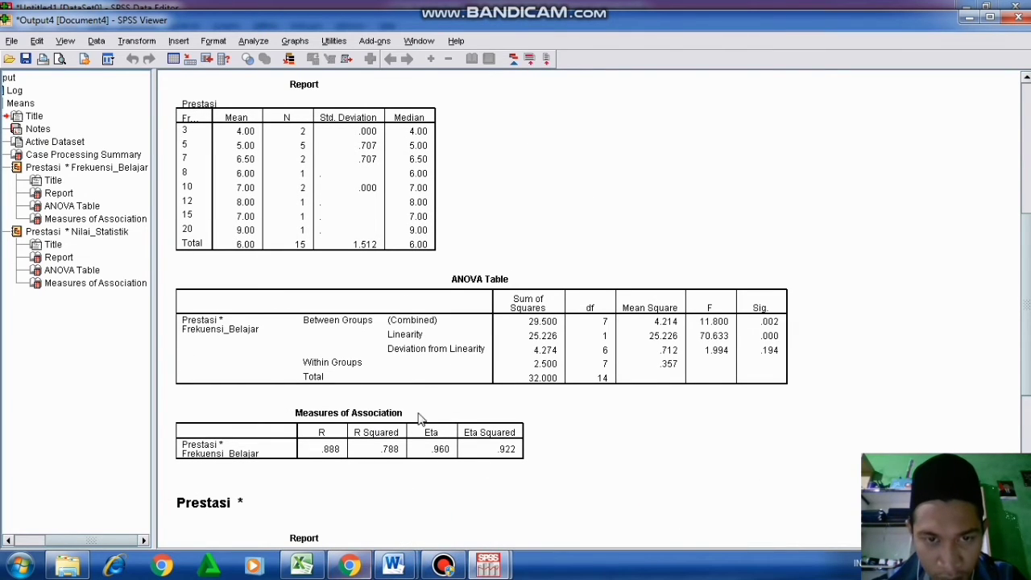
{"action": "scroll", "coordinate": [451, 363], "scroll_direction": "down", "scroll_amount": 3}
{"action": "scroll", "coordinate": [475, 362], "scroll_direction": "down", "scroll_amount": 3}
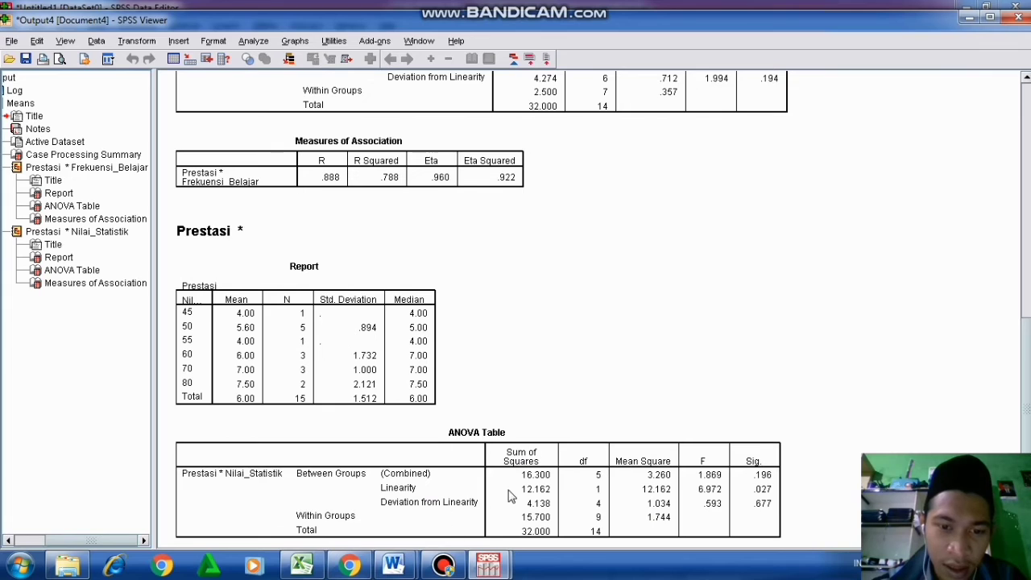
{"action": "scroll", "coordinate": [441, 419], "scroll_direction": "down", "scroll_amount": 2}
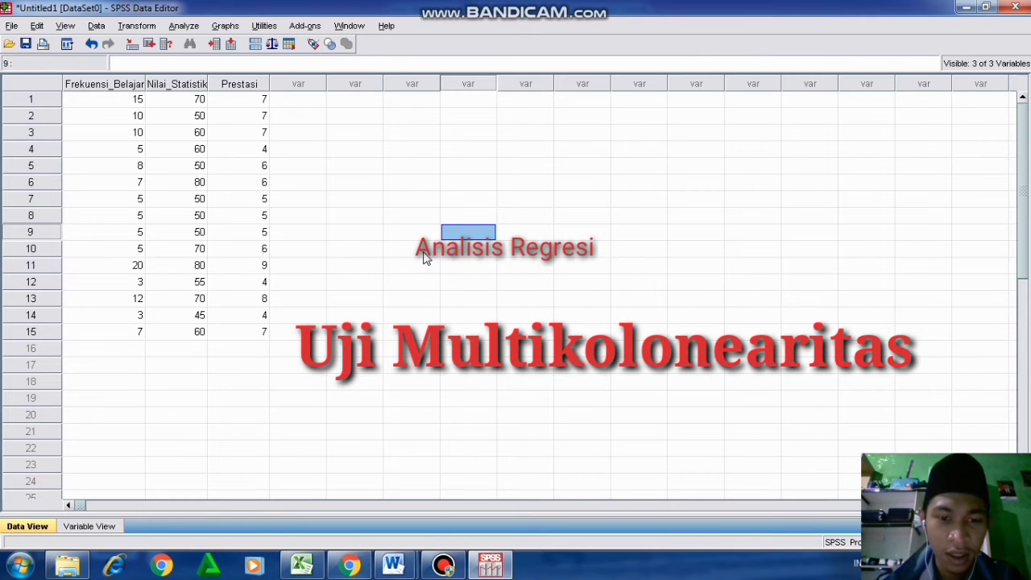
Check the required regression tests in the UAS Statistik Pend document in Word and return to the SPSS data
{"action": "mouse_move", "coordinate": [411, 568]}
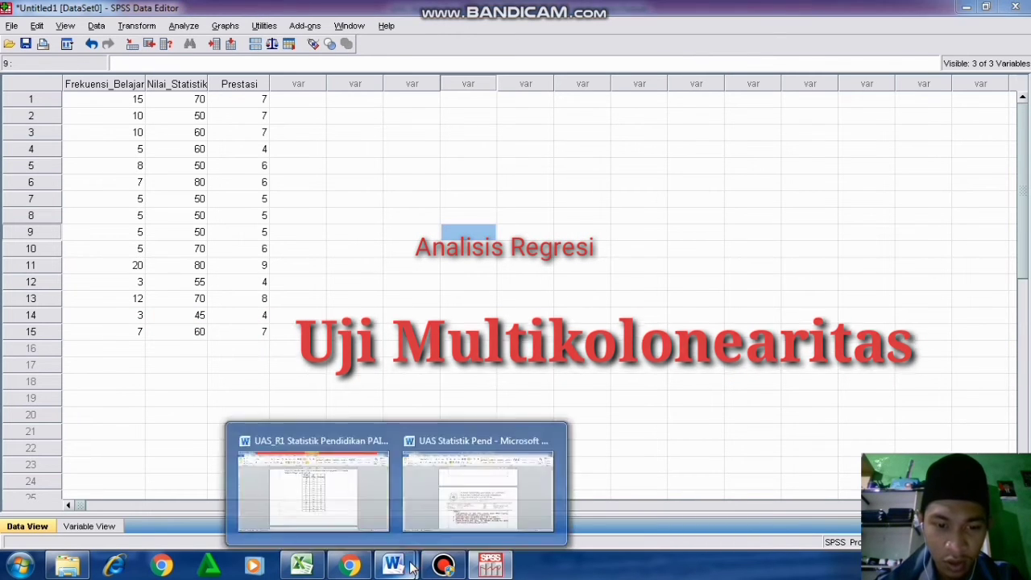
{"action": "left_click", "coordinate": [467, 493]}
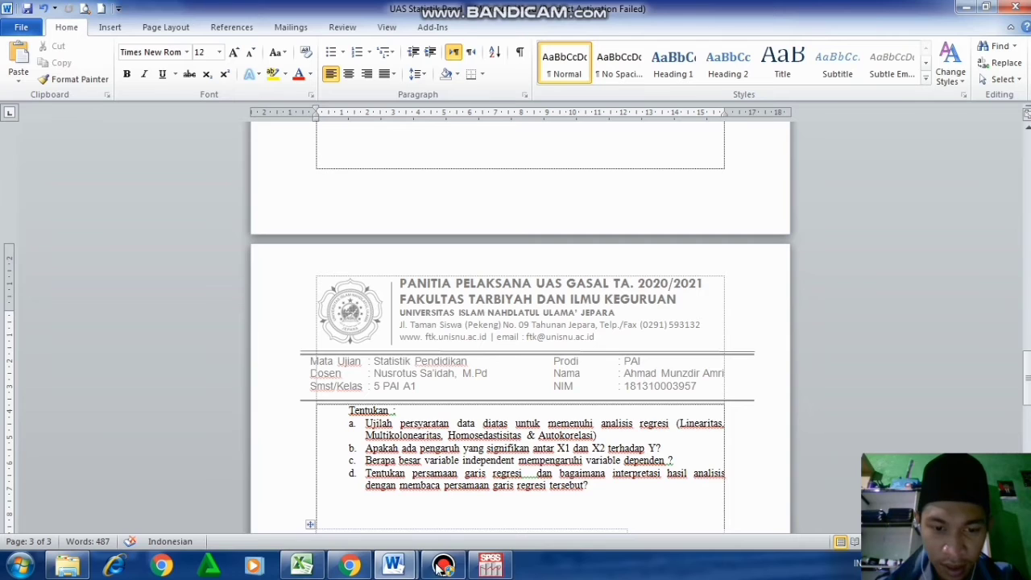
{"action": "mouse_move", "coordinate": [490, 564]}
{"action": "left_click", "coordinate": [483, 514]}
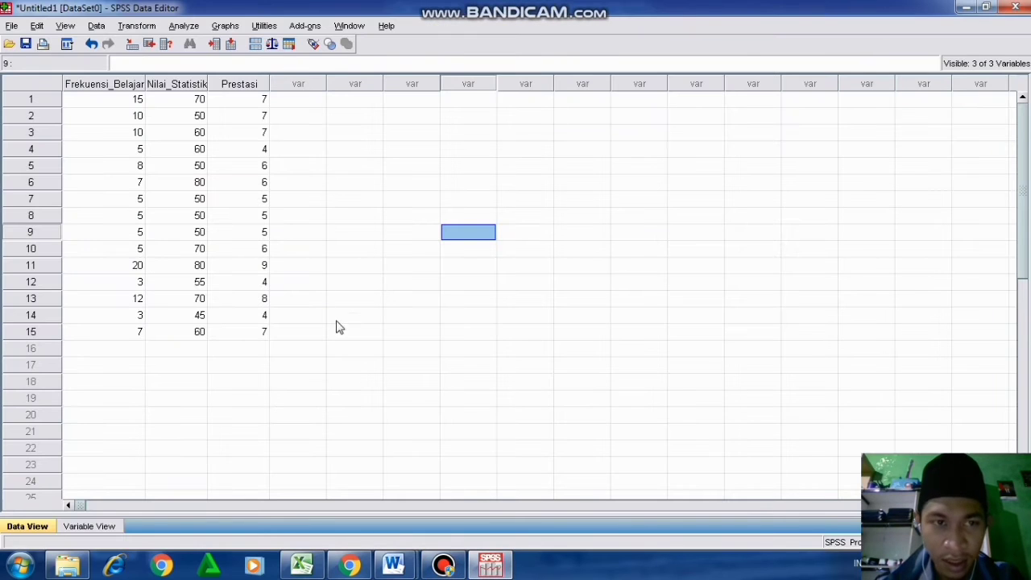
Set up a Linear Regression with Prestasi as dependent and Frekuensi_Belajar and Nilai_Statistik as independent variables
{"action": "left_click", "coordinate": [184, 27]}
{"action": "mouse_move", "coordinate": [252, 195]}
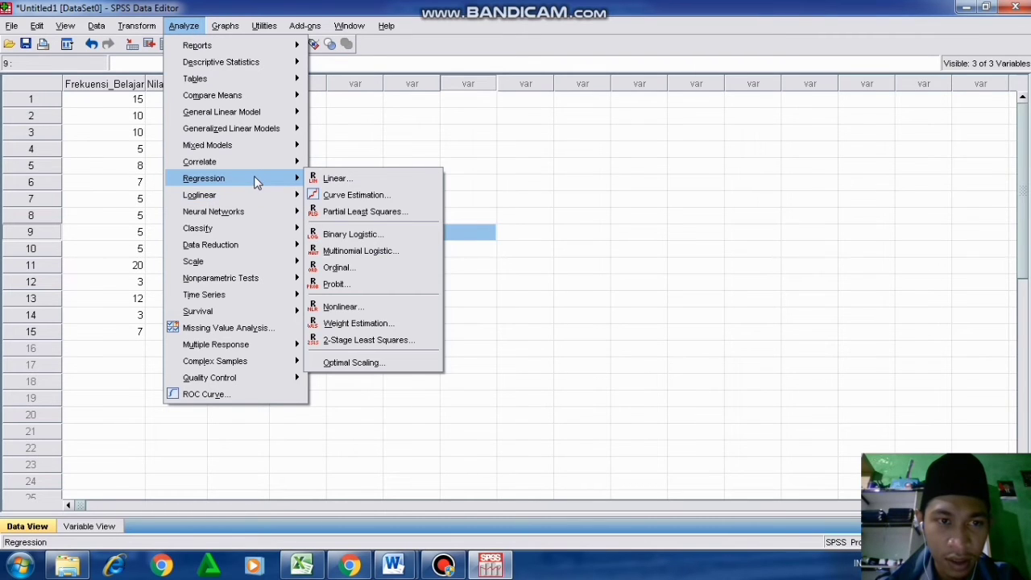
{"action": "left_click", "coordinate": [346, 178]}
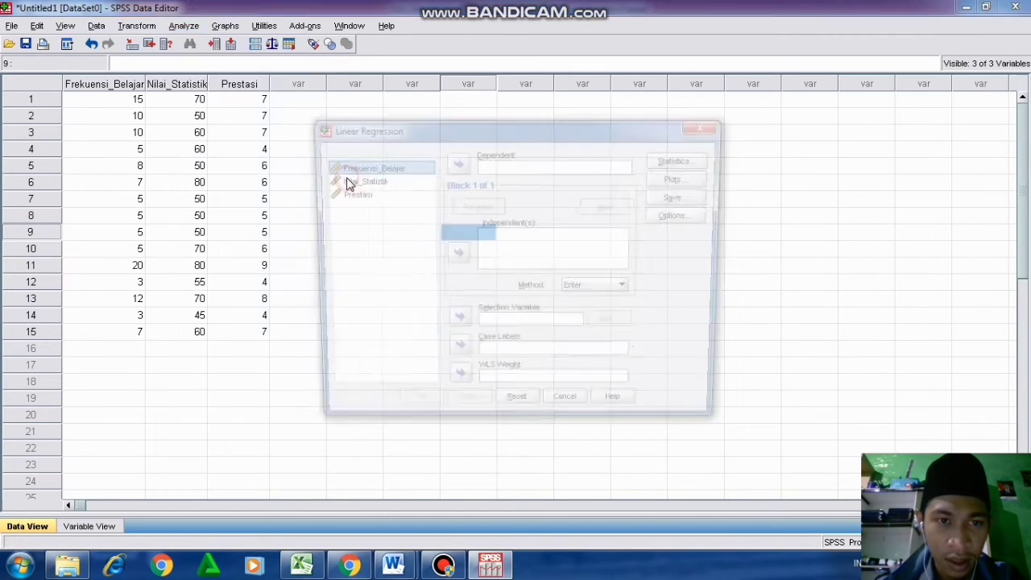
{"action": "left_click", "coordinate": [380, 196]}
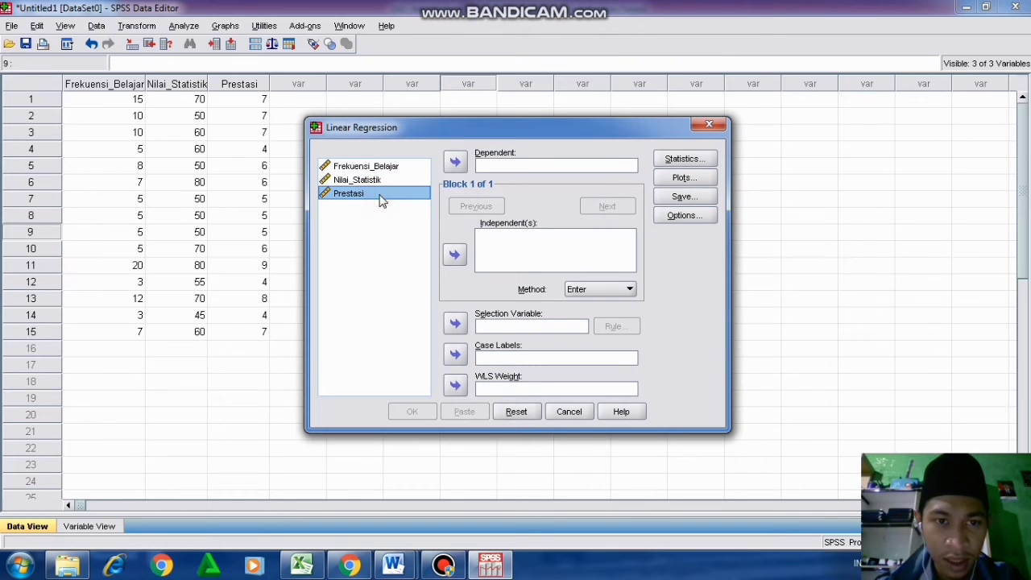
{"action": "left_click", "coordinate": [456, 164]}
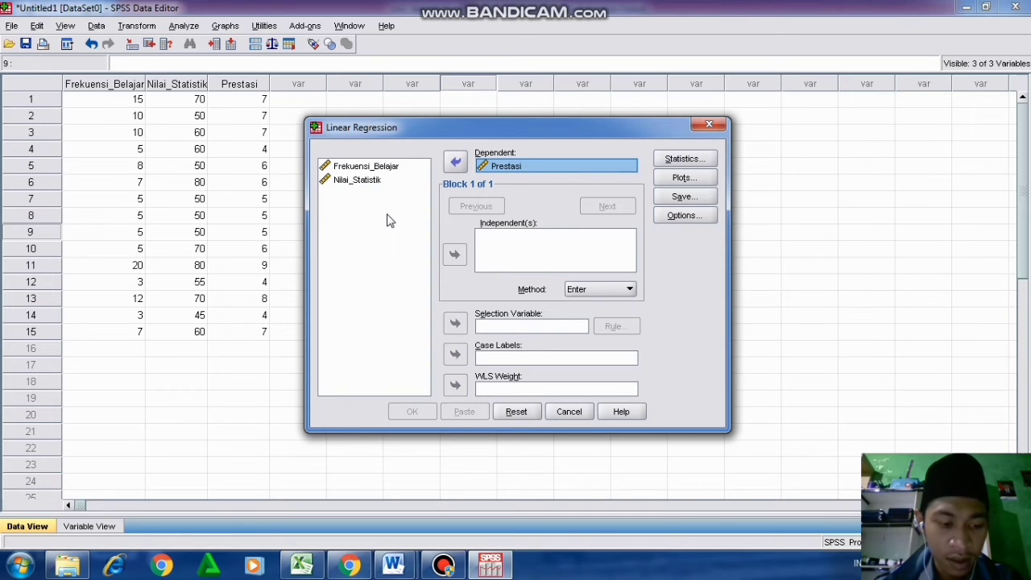
{"action": "left_click", "coordinate": [385, 181]}
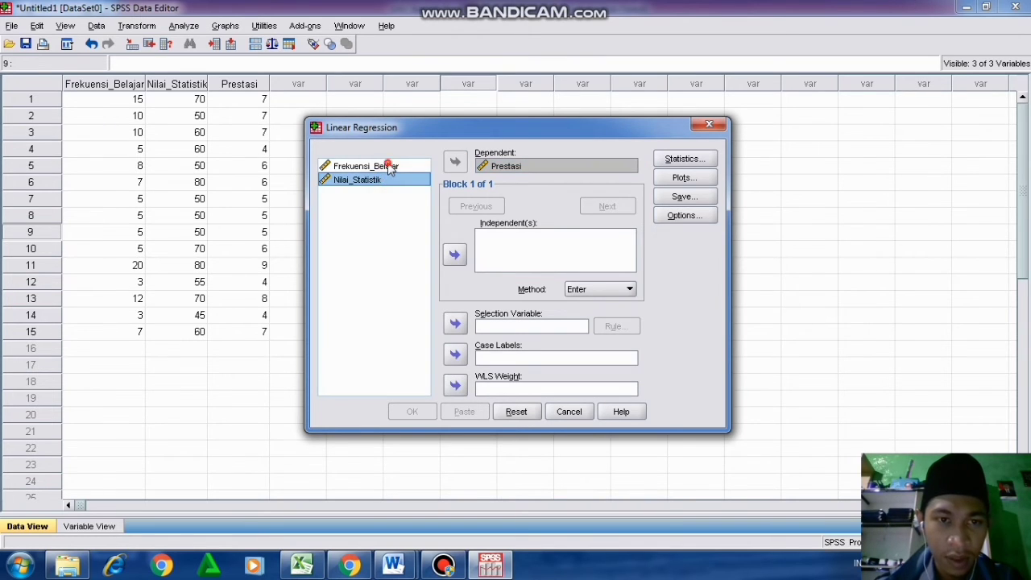
{"action": "left_click", "coordinate": [390, 167], "text": "shift"}
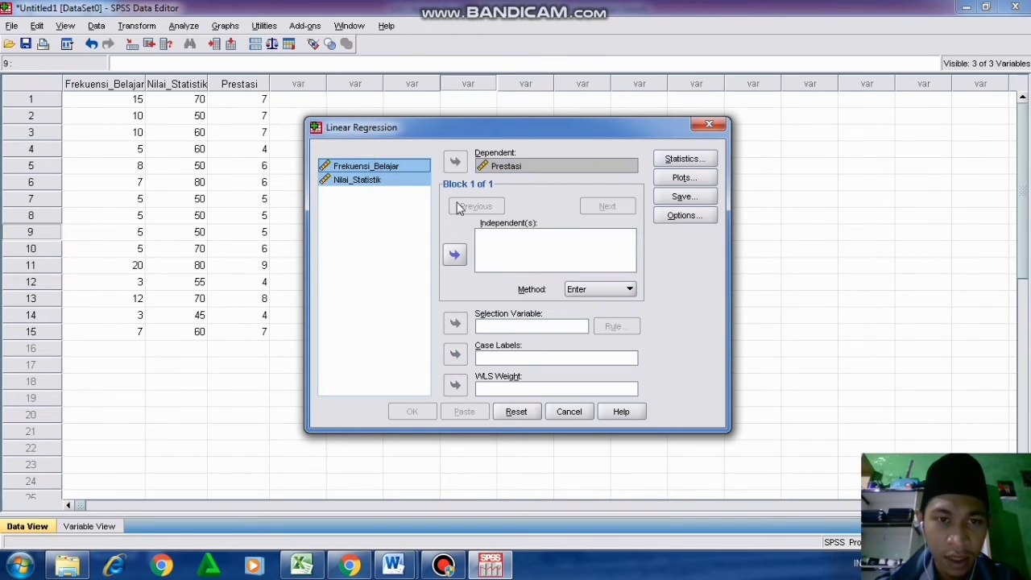
{"action": "left_click", "coordinate": [456, 252]}
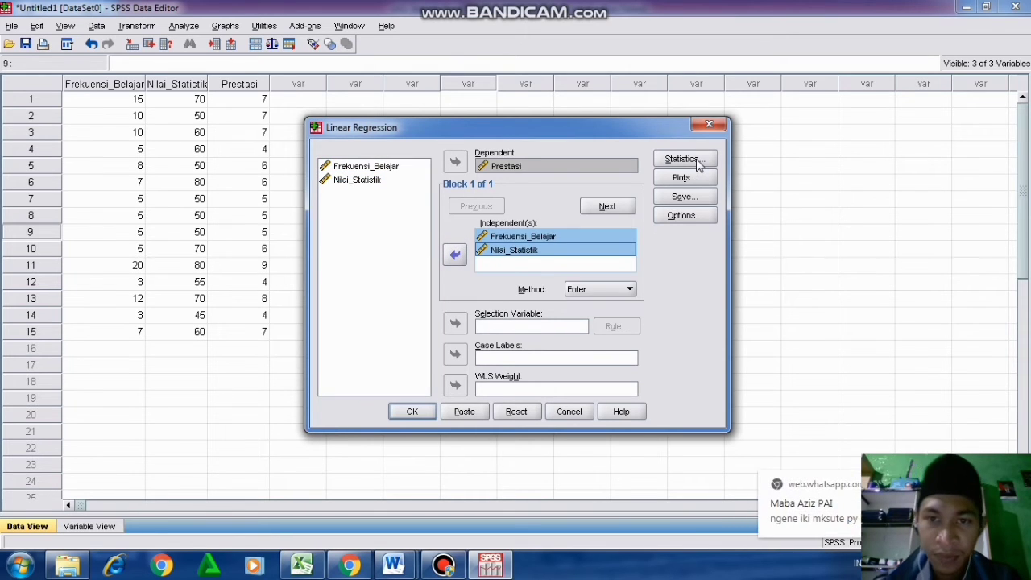
Include collinearity diagnostics in the regression statistics and run the linear regression
{"action": "left_click", "coordinate": [684, 159]}
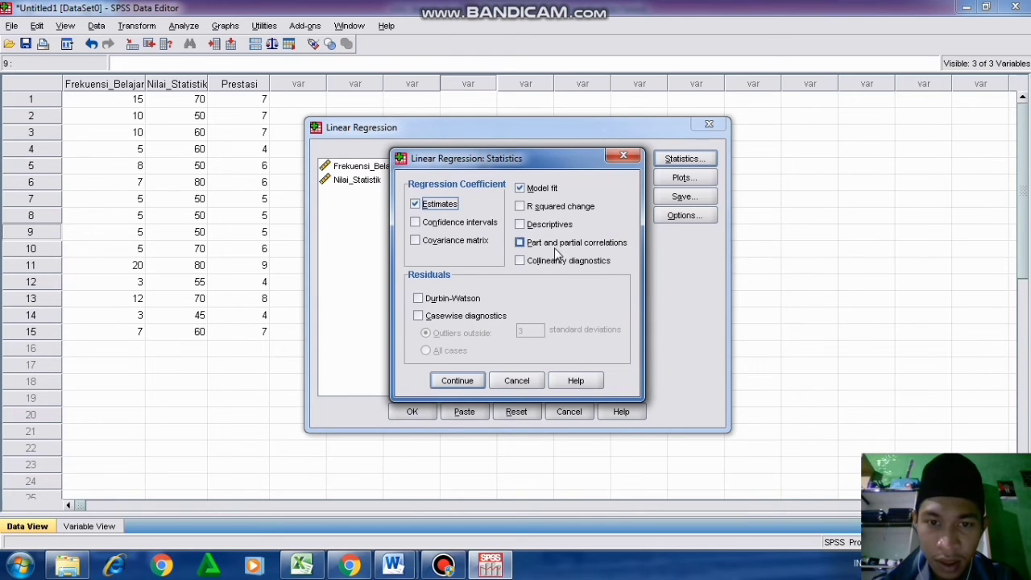
{"action": "left_click", "coordinate": [520, 263]}
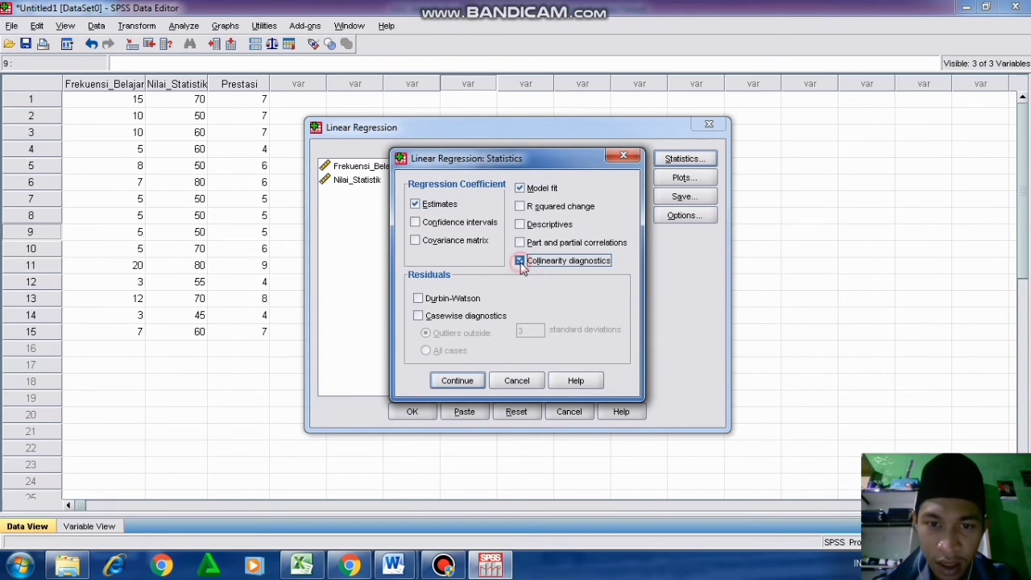
{"action": "left_click", "coordinate": [456, 382]}
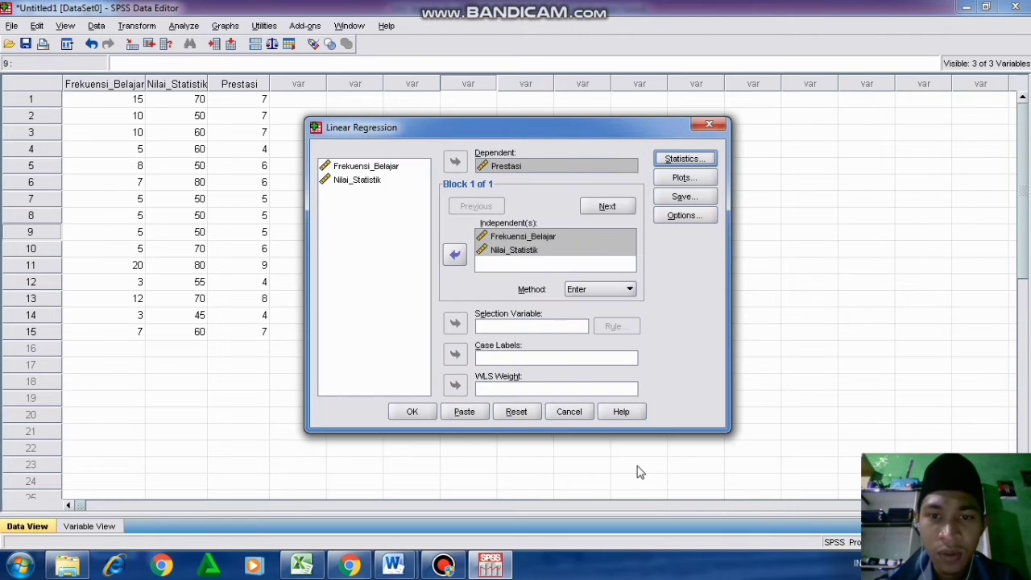
{"action": "left_click", "coordinate": [422, 412]}
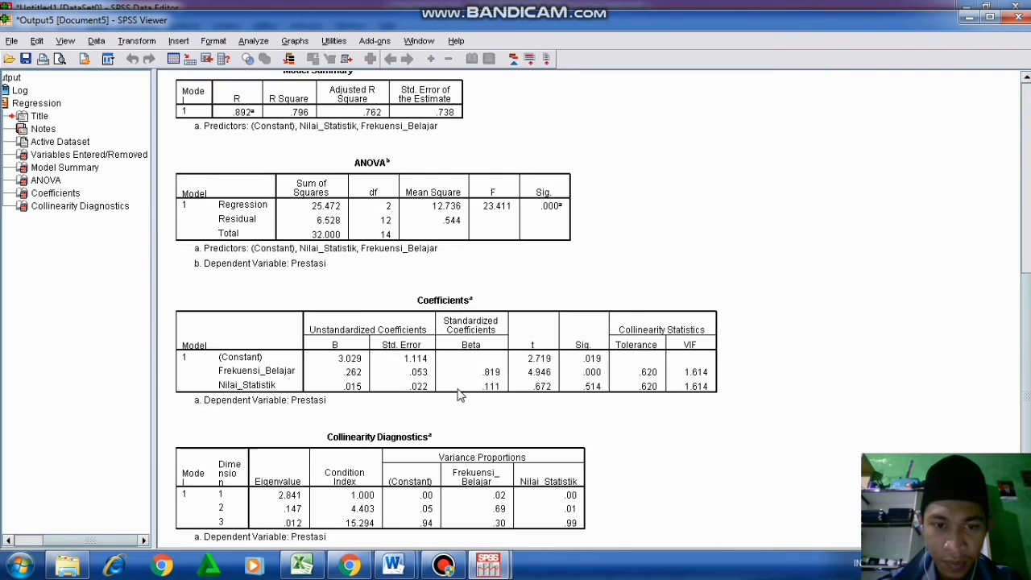
Examine the collinearity statistics in the Coefficients table and check the Word exam question for the next required test
{"action": "scroll", "coordinate": [465, 386], "scroll_direction": "down", "scroll_amount": 1}
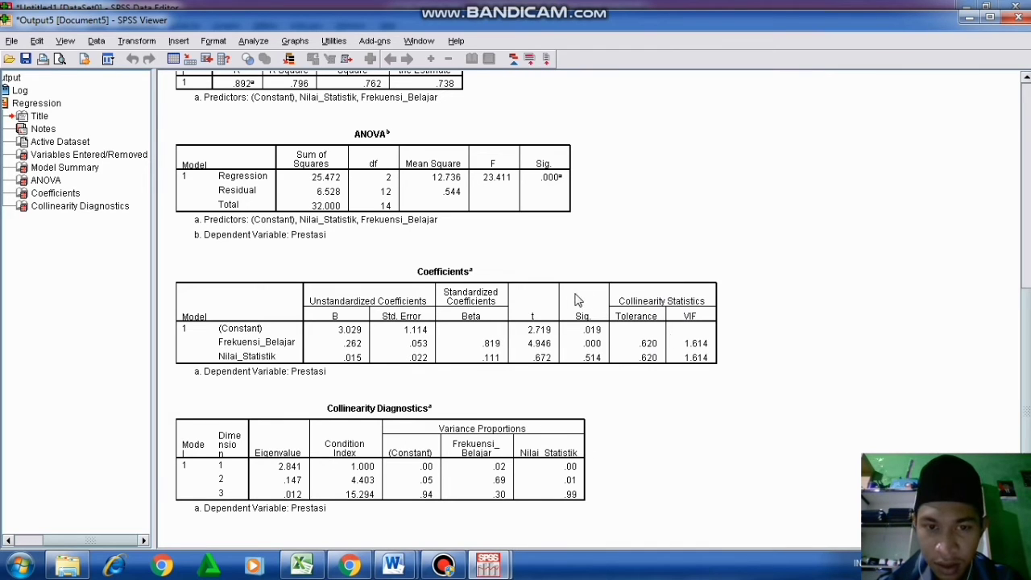
{"action": "left_click", "coordinate": [473, 315]}
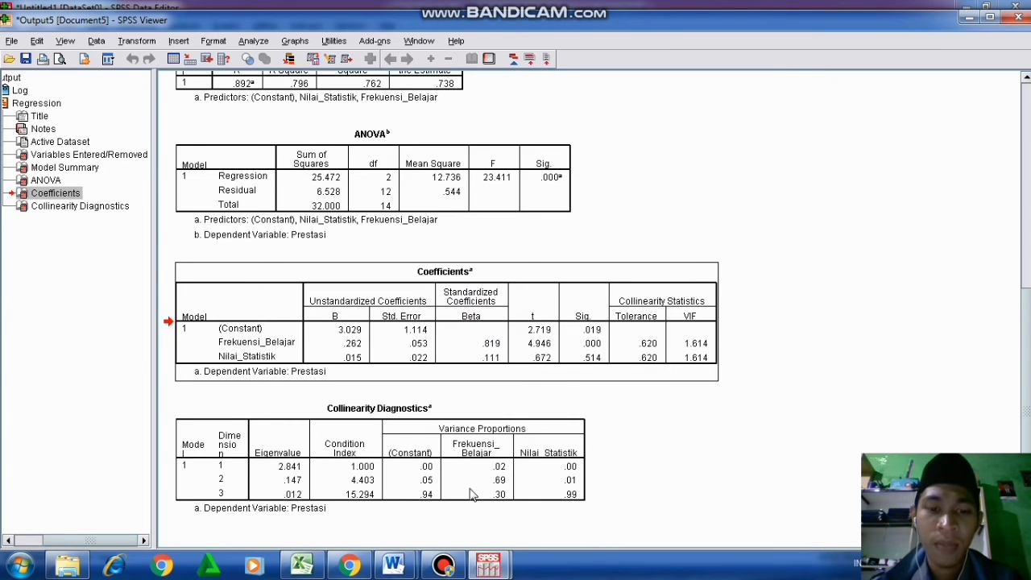
{"action": "left_click", "coordinate": [393, 565]}
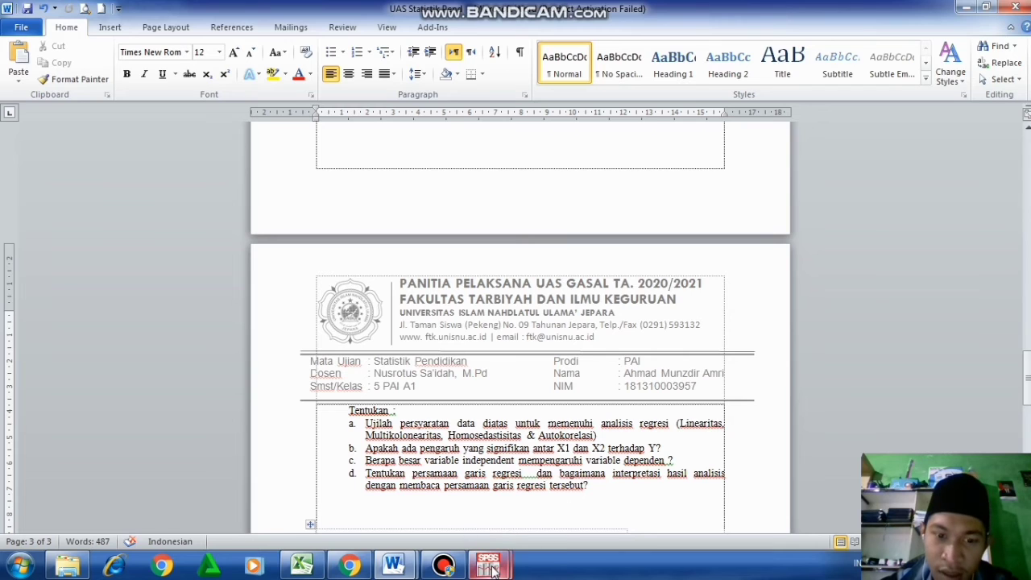
{"action": "mouse_move", "coordinate": [487, 564]}
{"action": "left_click", "coordinate": [411, 514]}
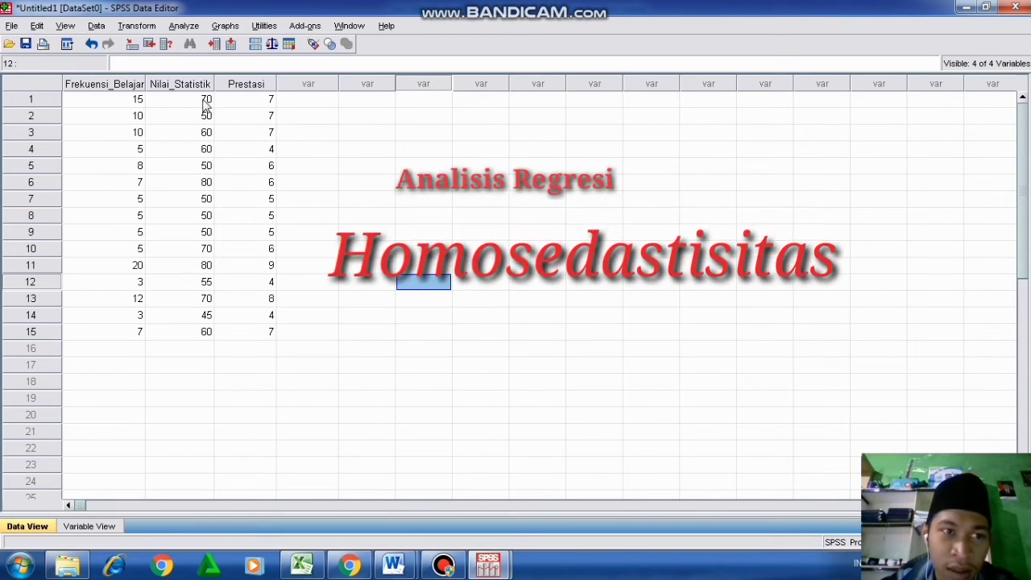
Run the linear regression of Prestasi on Frekuensi_Belajar and Nilai_Statistik, saving the unstandardized residuals as a new variable
{"action": "left_click", "coordinate": [183, 26]}
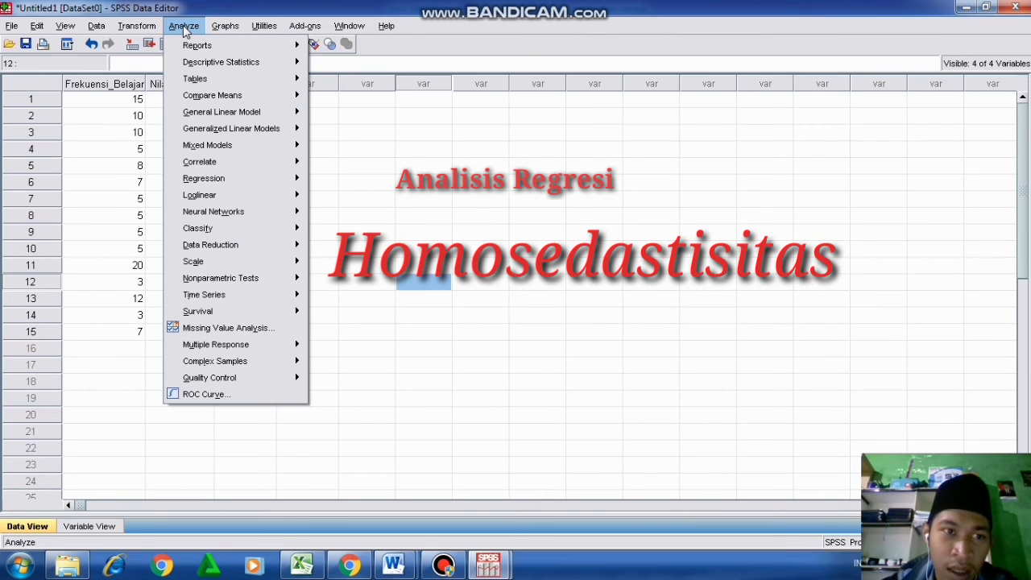
{"action": "mouse_move", "coordinate": [223, 184]}
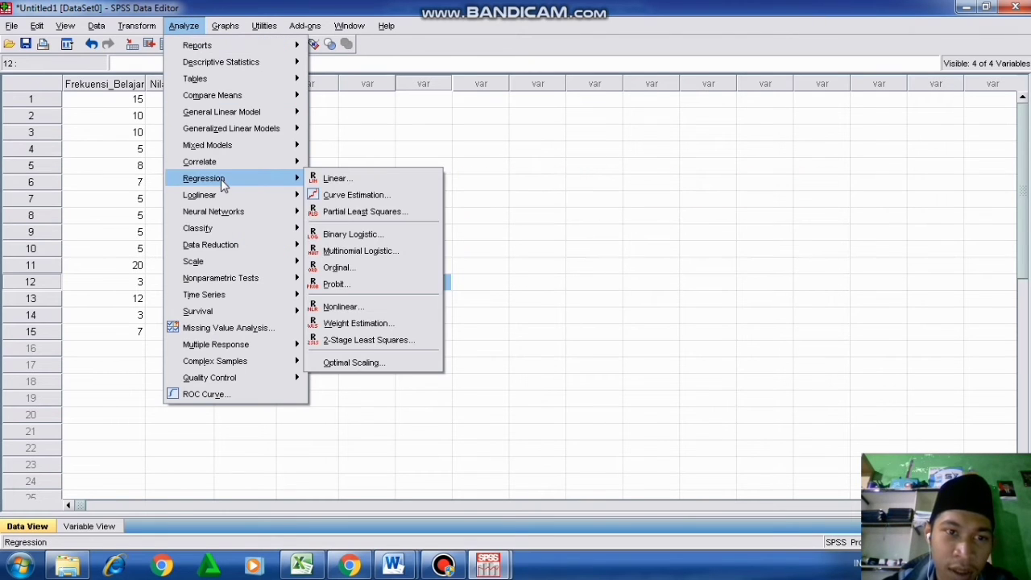
{"action": "left_click", "coordinate": [340, 180]}
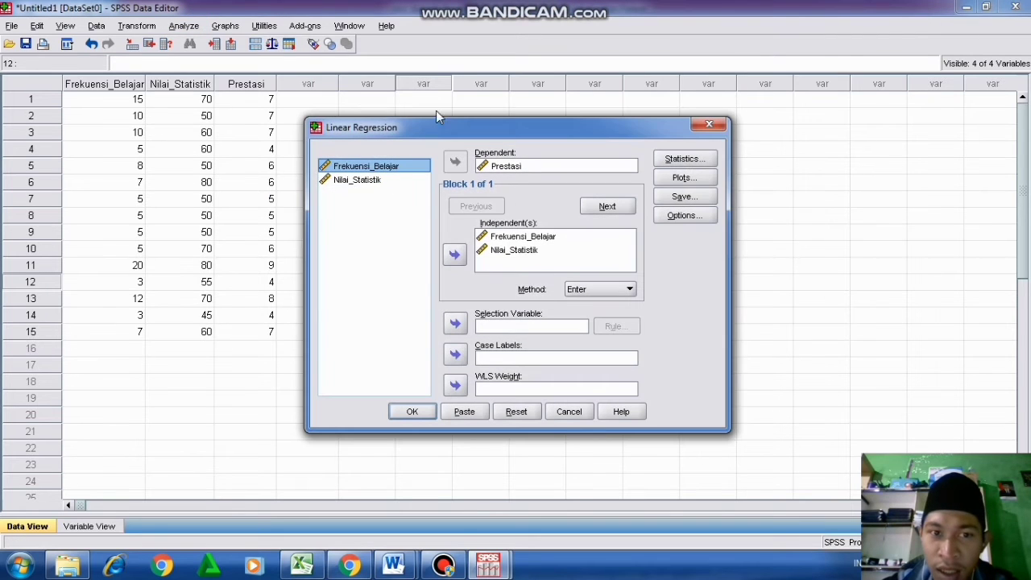
{"action": "left_click", "coordinate": [683, 178]}
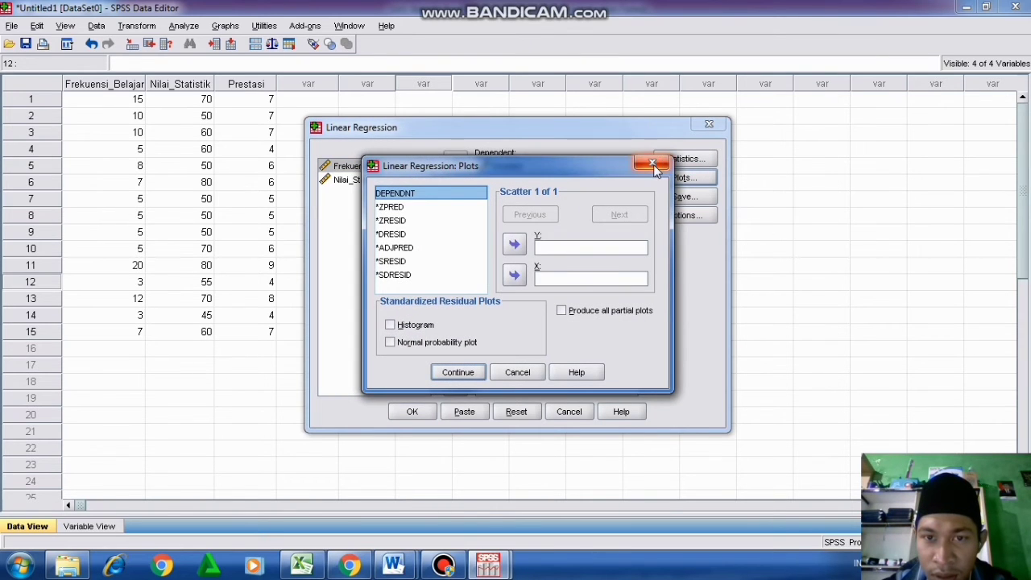
{"action": "left_click", "coordinate": [653, 164]}
{"action": "left_click", "coordinate": [685, 198]}
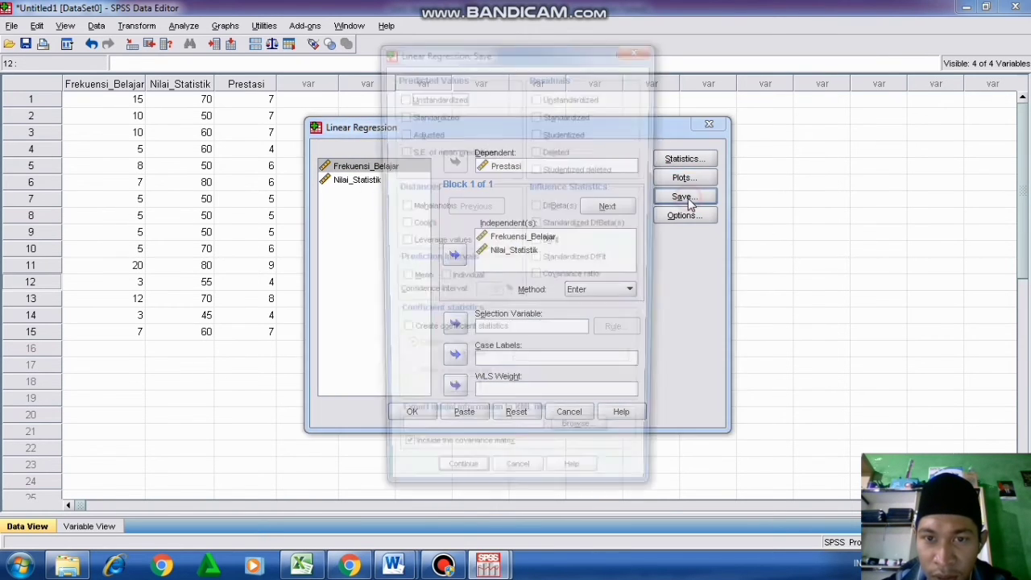
{"action": "left_click", "coordinate": [538, 97]}
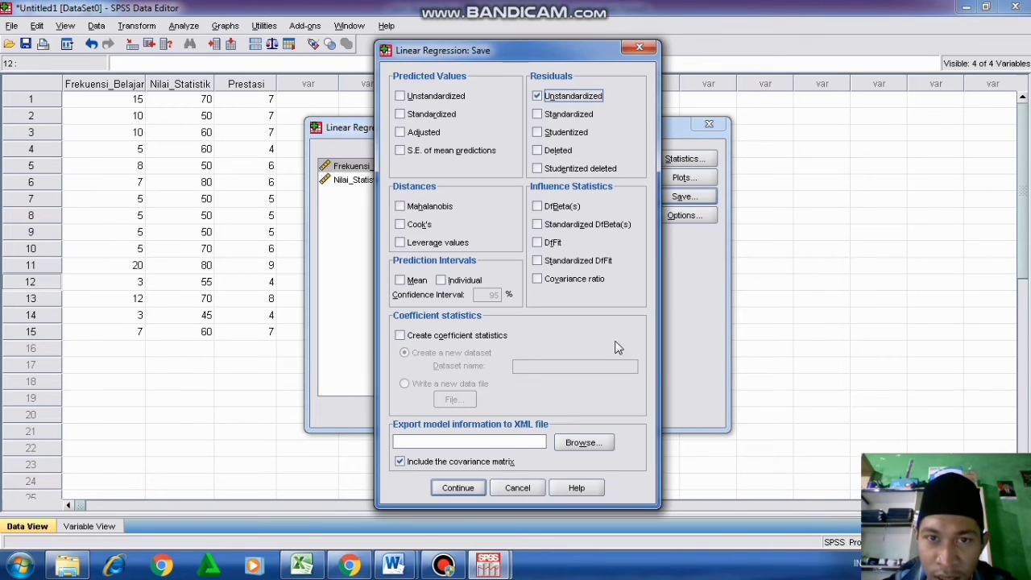
{"action": "left_click", "coordinate": [458, 487]}
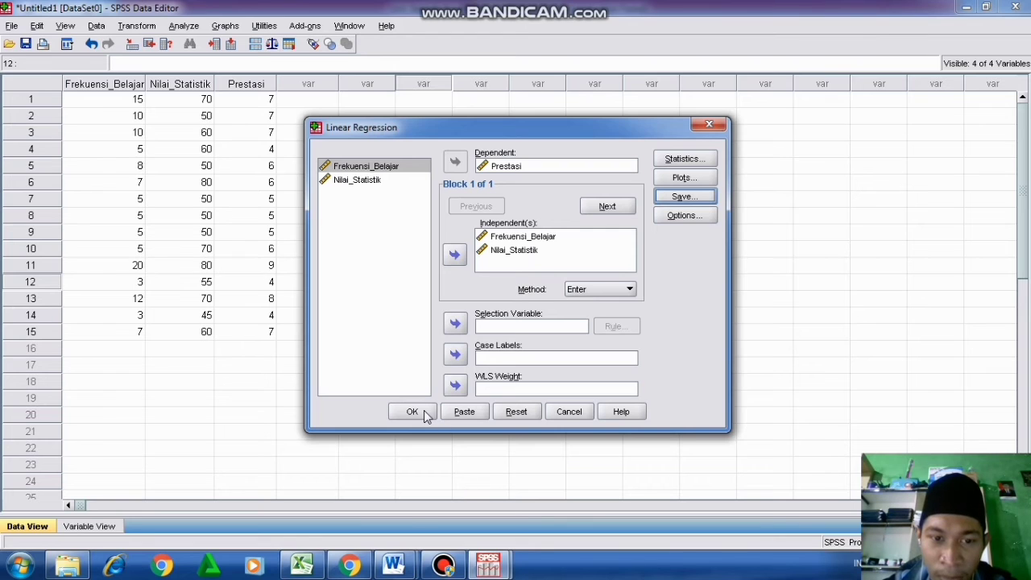
{"action": "left_click", "coordinate": [425, 414]}
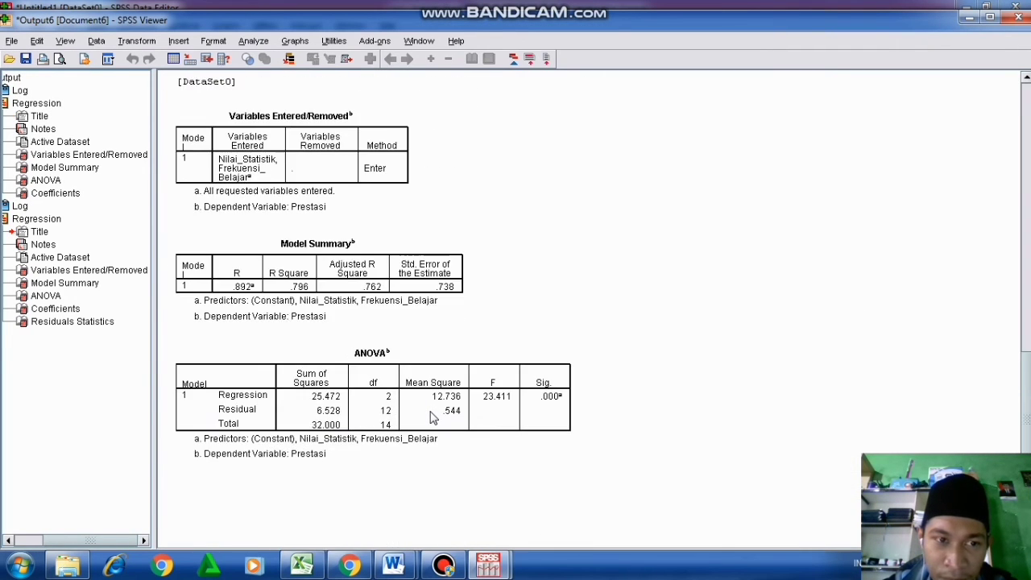
Check the saved residual variable's values and its definition in the dataset
{"action": "left_click", "coordinate": [488, 565]}
{"action": "left_click", "coordinate": [404, 488]}
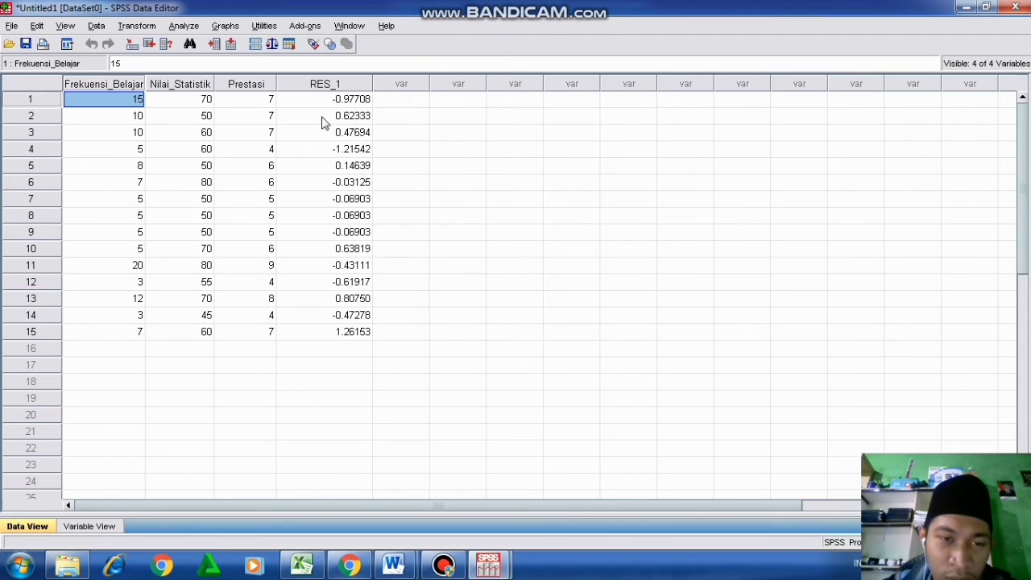
{"action": "left_click", "coordinate": [90, 526]}
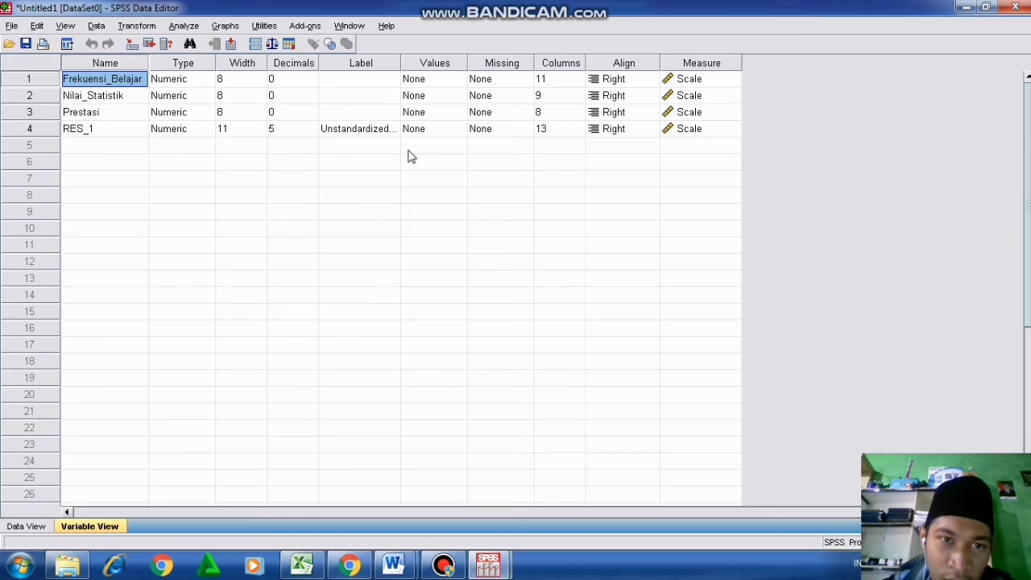
{"action": "left_click", "coordinate": [25, 526]}
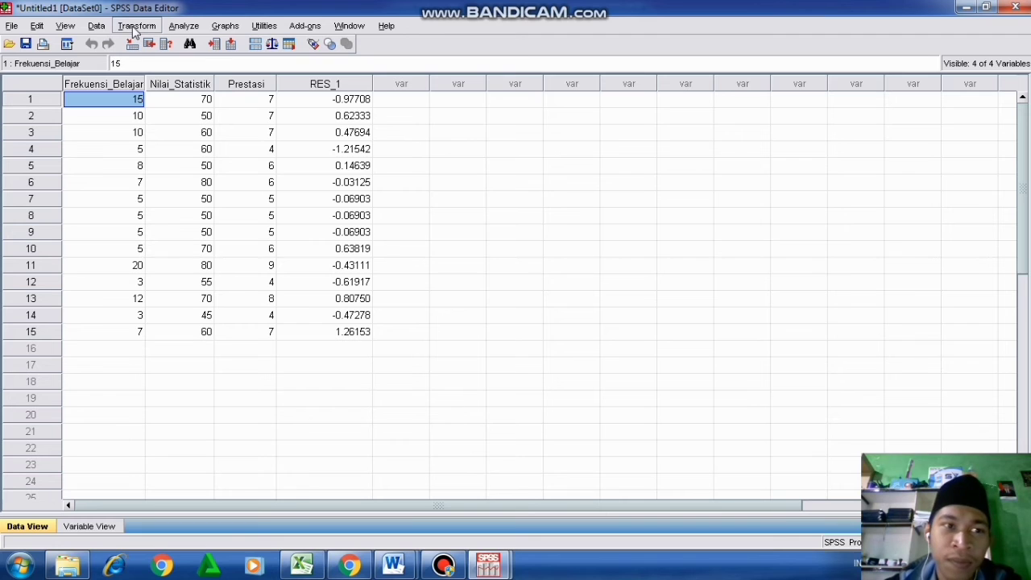
Try to compute a new variable abs_residu with the numeric expression absolut_residua
{"action": "left_click", "coordinate": [135, 26]}
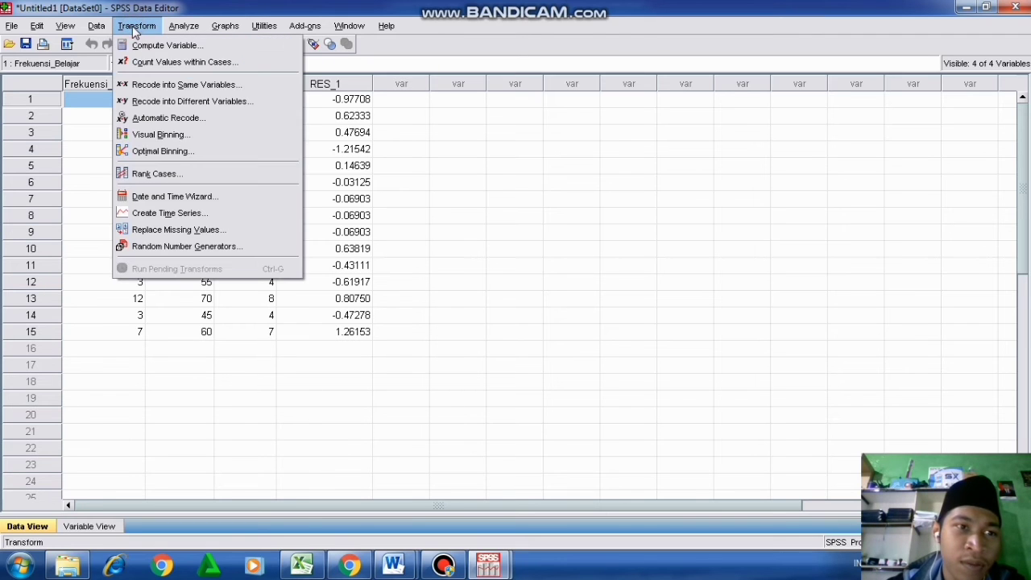
{"action": "left_click", "coordinate": [164, 44]}
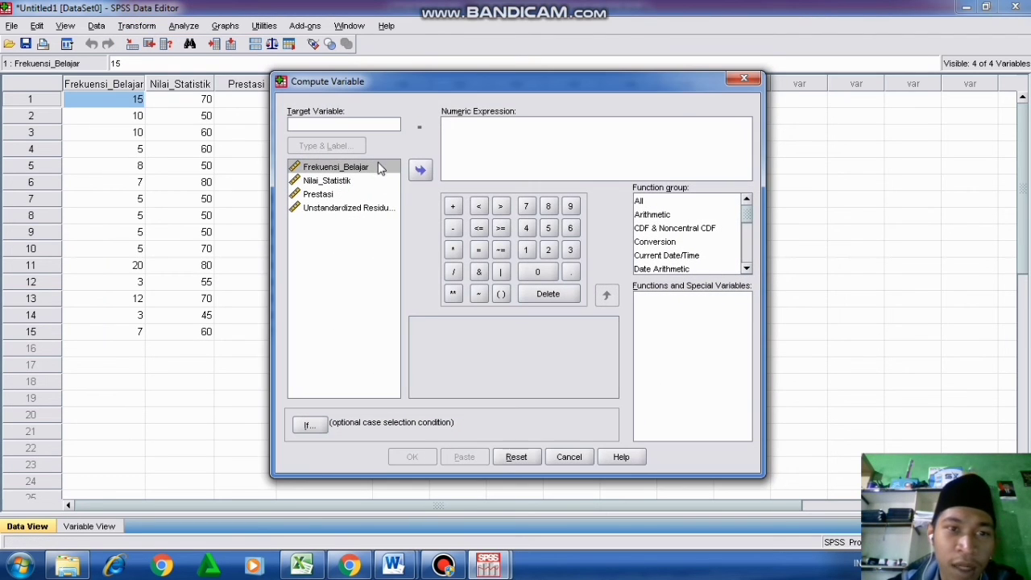
{"action": "left_click", "coordinate": [354, 123]}
{"action": "type", "text": "abs_residu"}
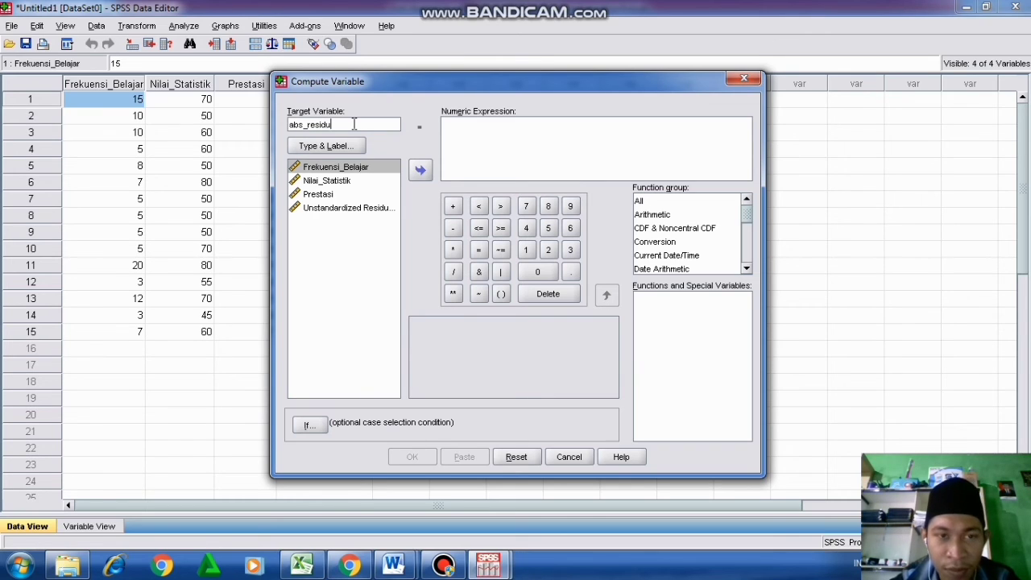
{"action": "left_click", "coordinate": [459, 130]}
{"action": "type", "text": "a"}
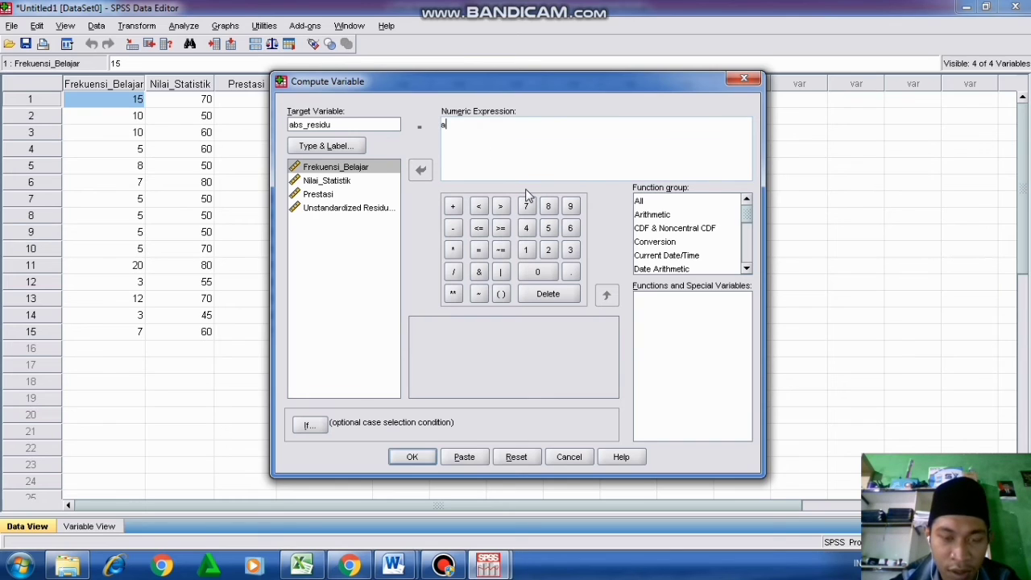
{"action": "type", "text": "bsolu"}
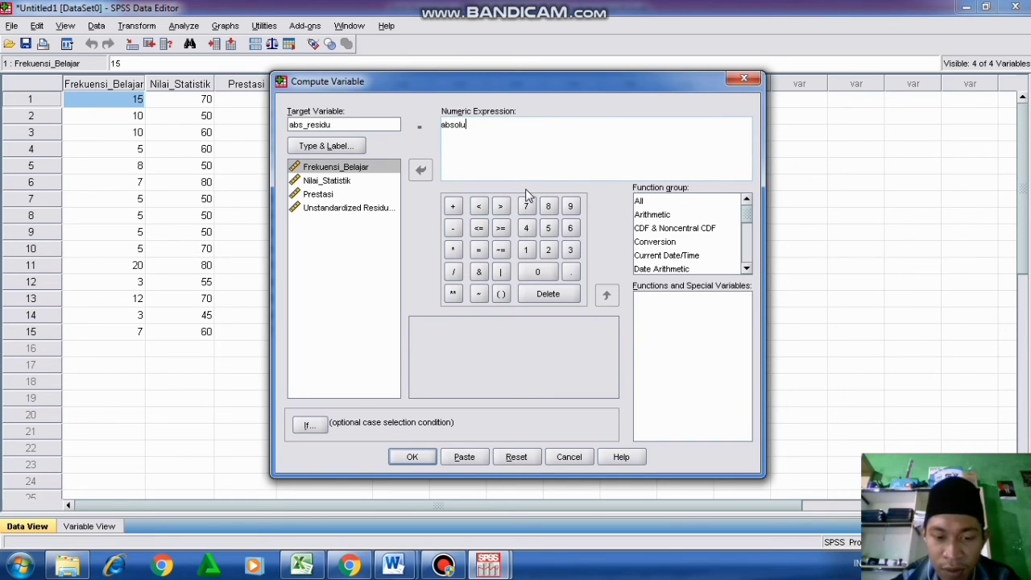
{"action": "type", "text": "t_residual"}
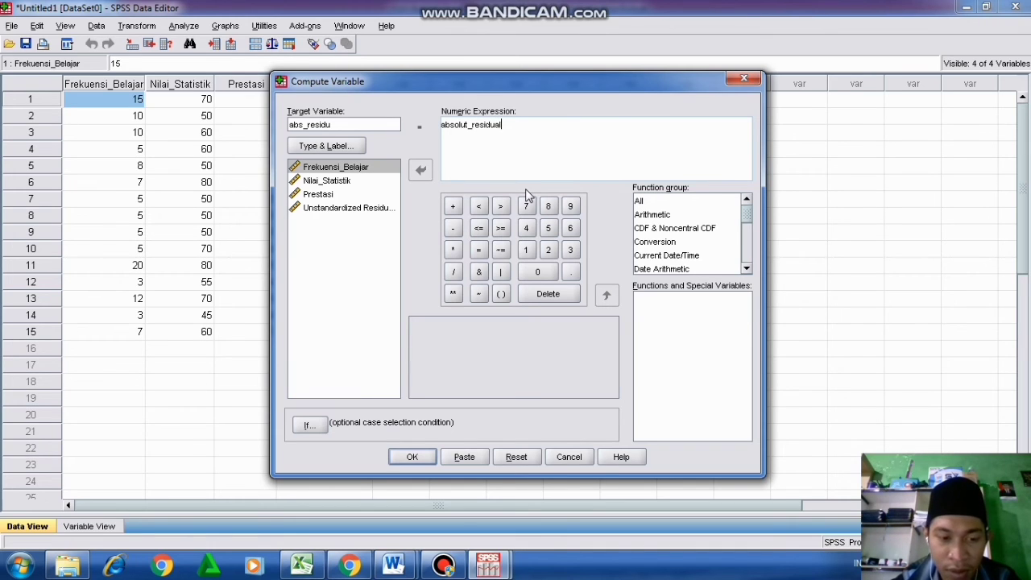
{"action": "type", "text": "1"}
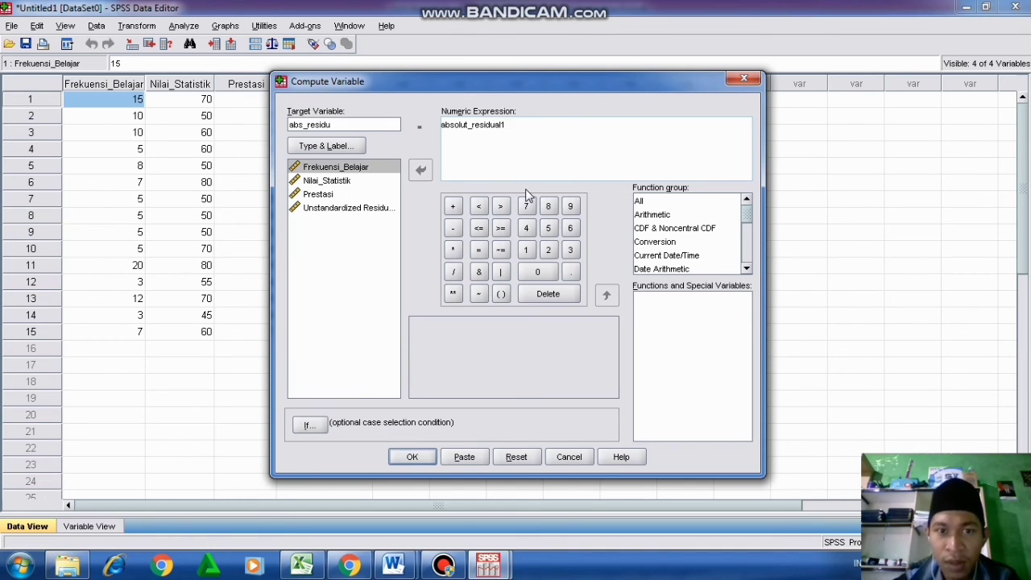
{"action": "key", "text": "BackSpace"}
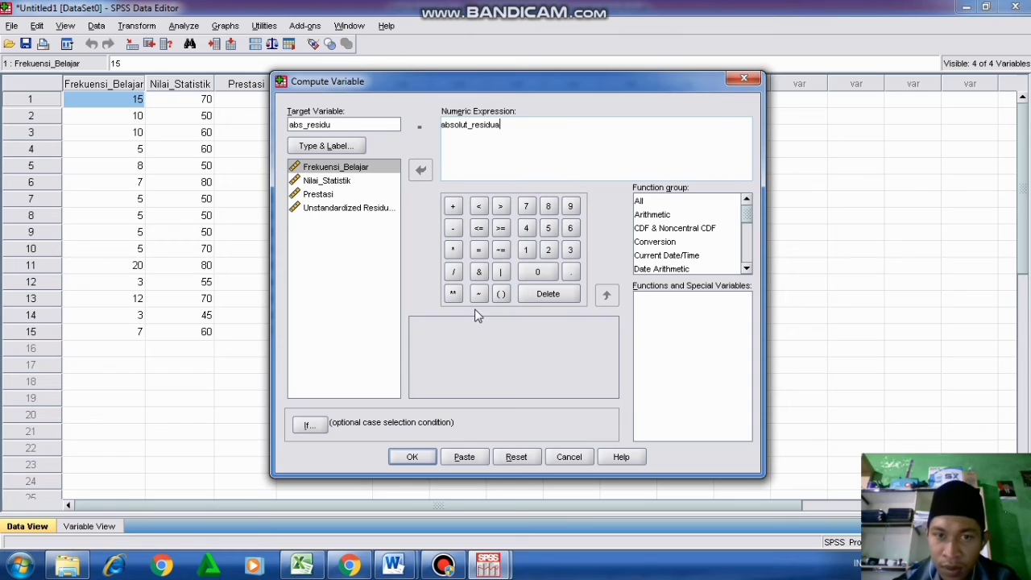
{"action": "left_click", "coordinate": [412, 456]}
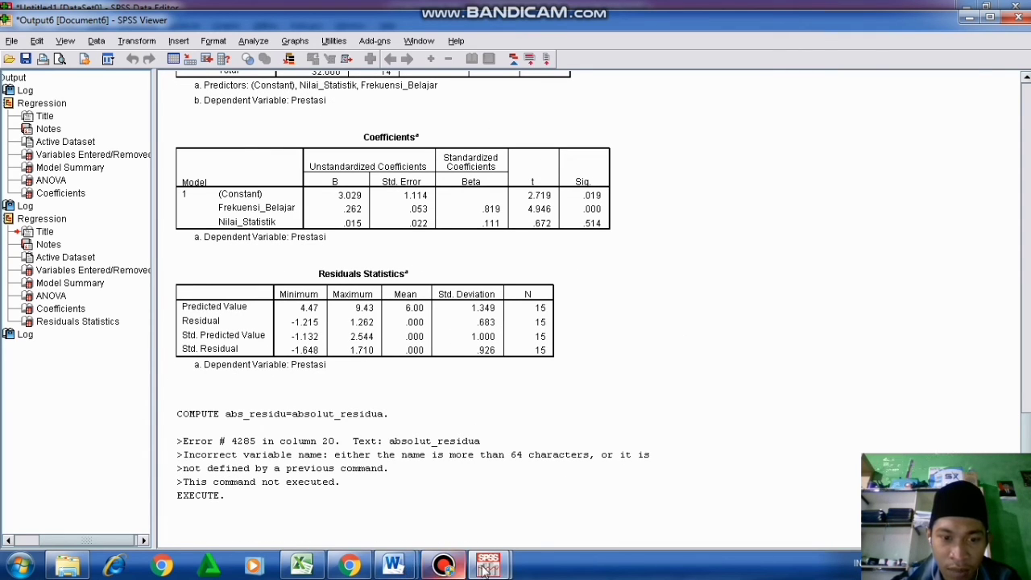
Check the dataset for the computed variable and review the COMPUTE command's log in the output
{"action": "mouse_move", "coordinate": [488, 566]}
{"action": "left_click", "coordinate": [406, 473]}
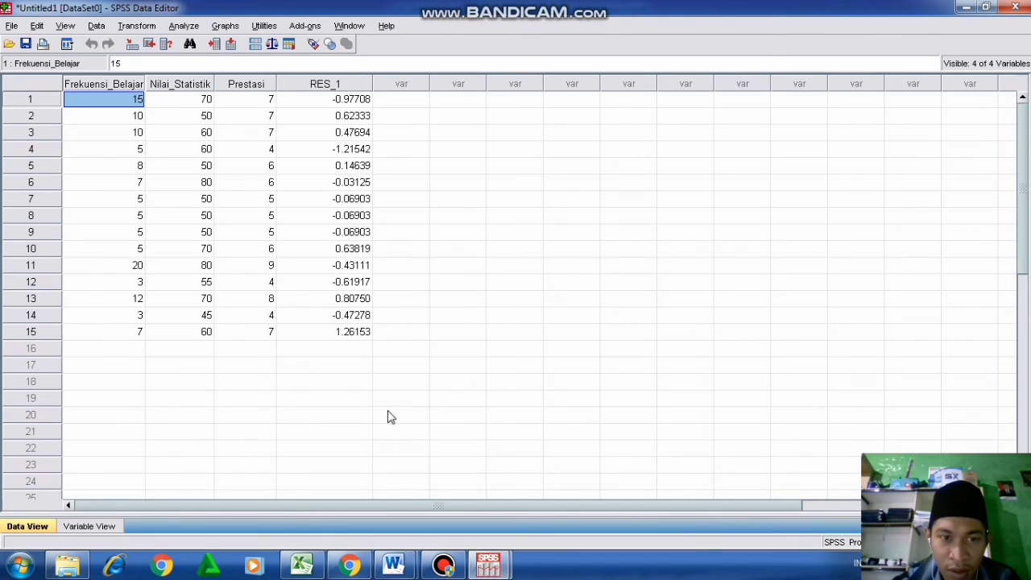
{"action": "left_click", "coordinate": [87, 527]}
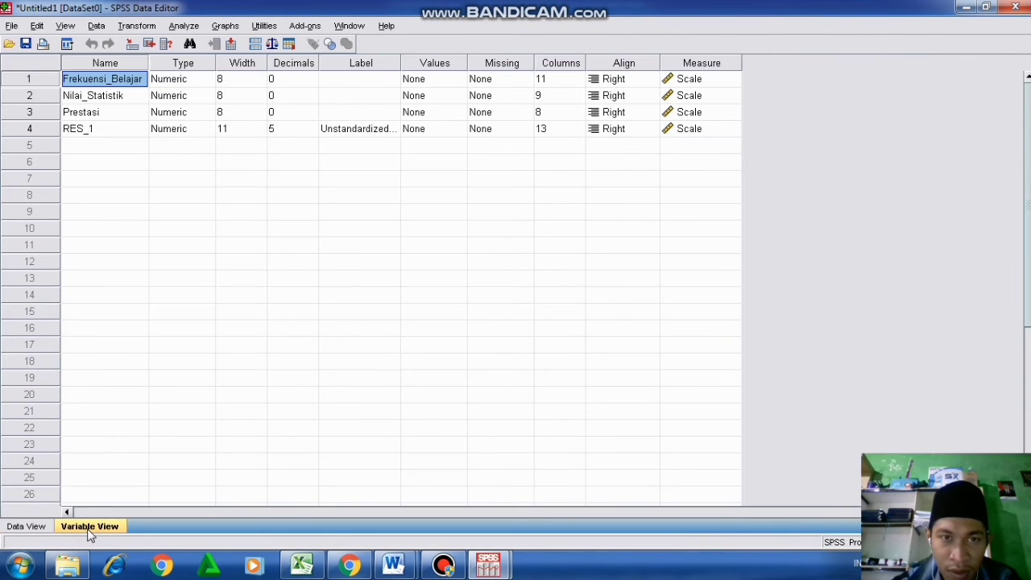
{"action": "left_click", "coordinate": [36, 526]}
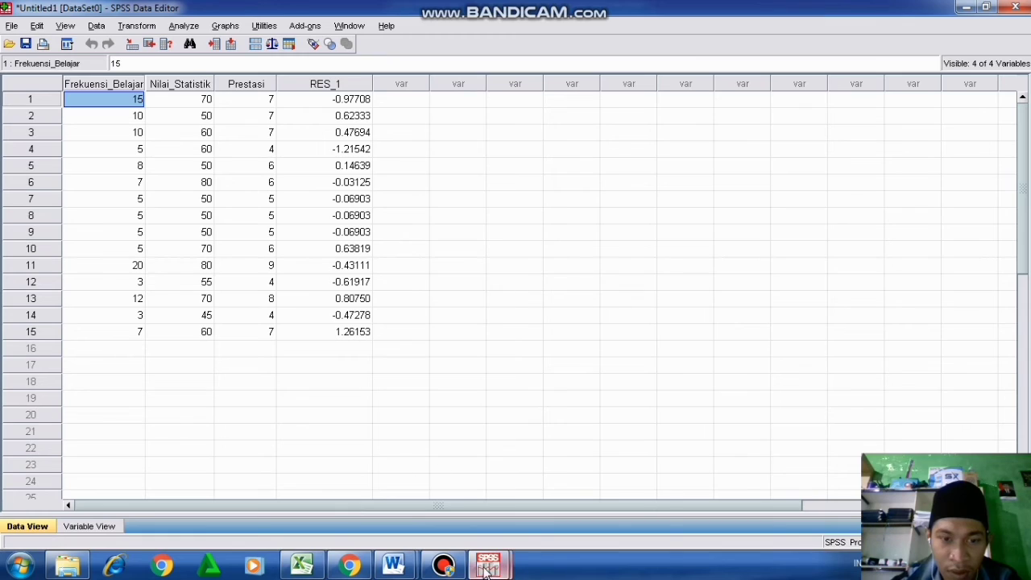
{"action": "mouse_move", "coordinate": [487, 568]}
{"action": "mouse_move", "coordinate": [554, 495]}
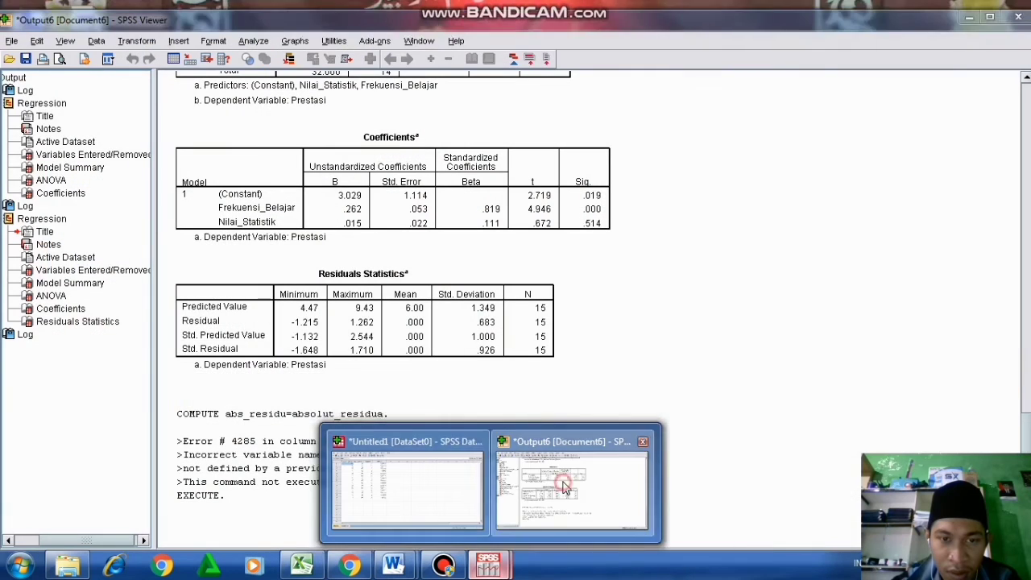
{"action": "left_click", "coordinate": [515, 487]}
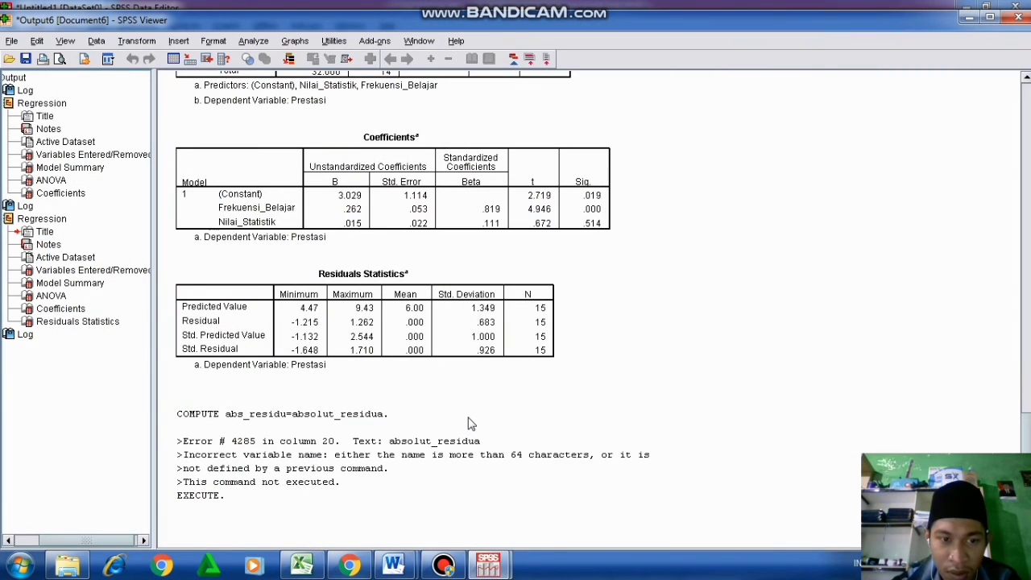
{"action": "scroll", "coordinate": [471, 423], "scroll_direction": "up", "scroll_amount": 5}
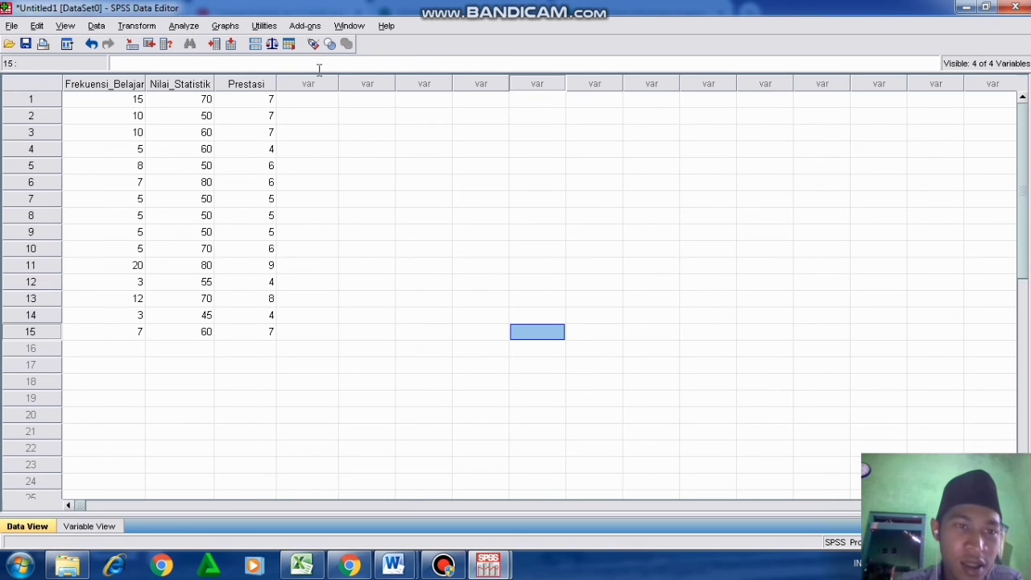
Repeat the linear regression on the dataset without residuals, again saving the unstandardized residuals
{"action": "left_click", "coordinate": [185, 26]}
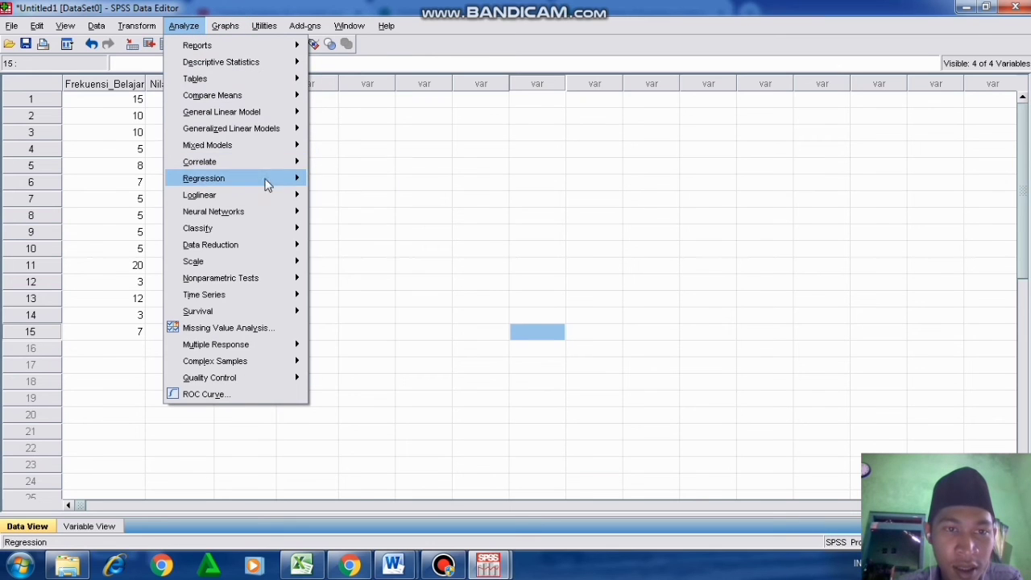
{"action": "mouse_move", "coordinate": [294, 177]}
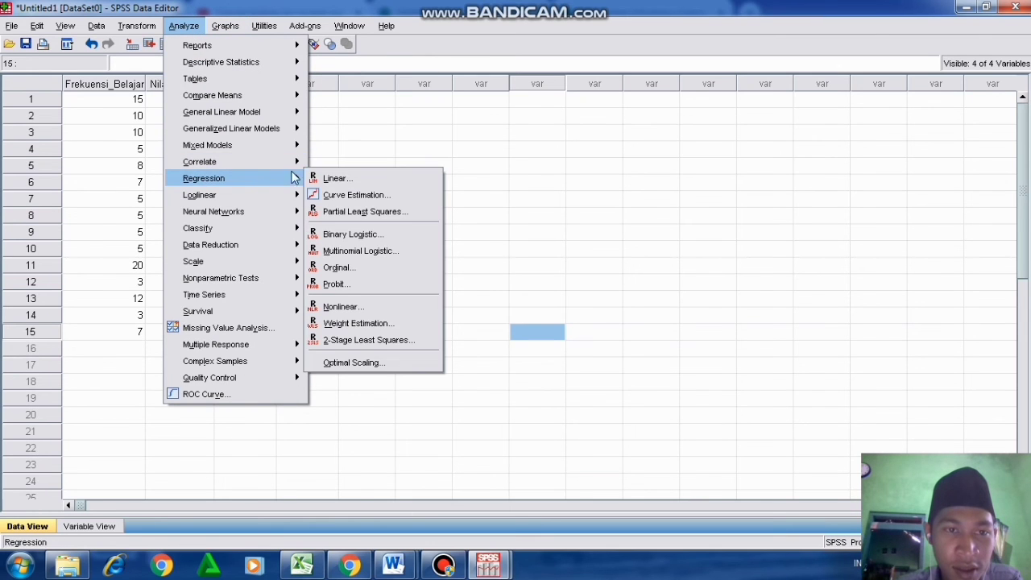
{"action": "left_click", "coordinate": [334, 178]}
{"action": "left_click", "coordinate": [682, 198]}
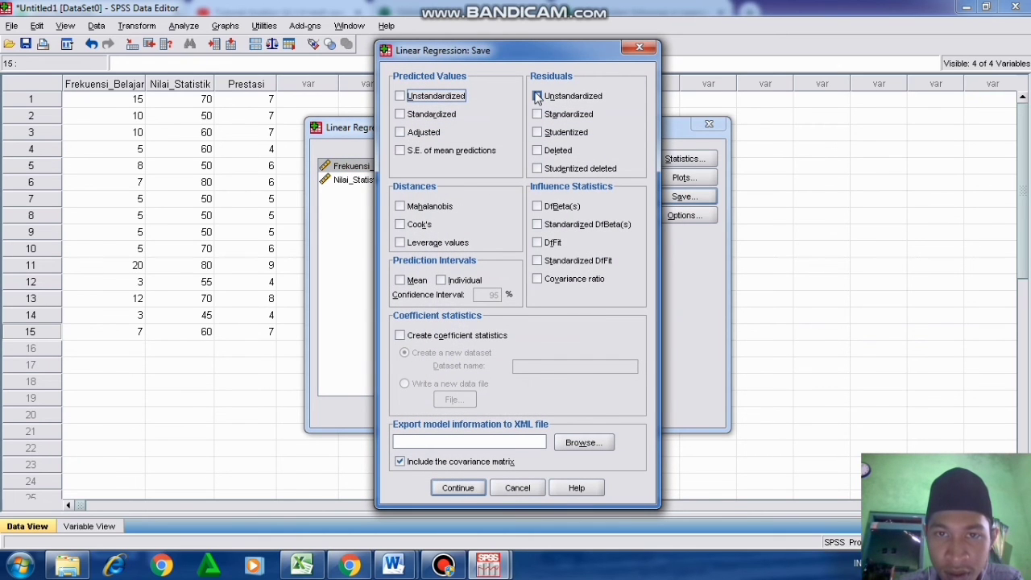
{"action": "left_click", "coordinate": [537, 97]}
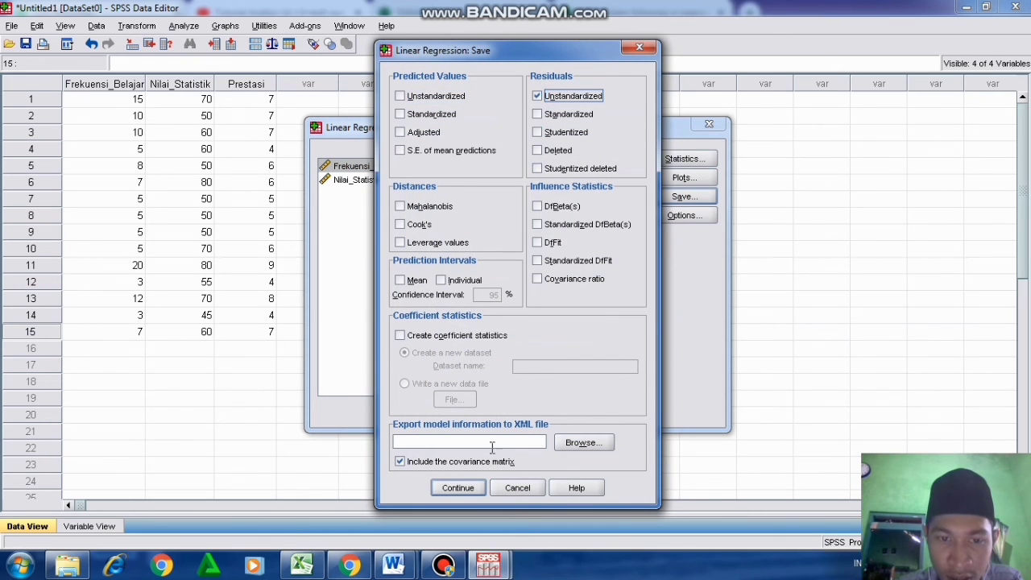
{"action": "left_click", "coordinate": [458, 486]}
{"action": "left_click", "coordinate": [414, 412]}
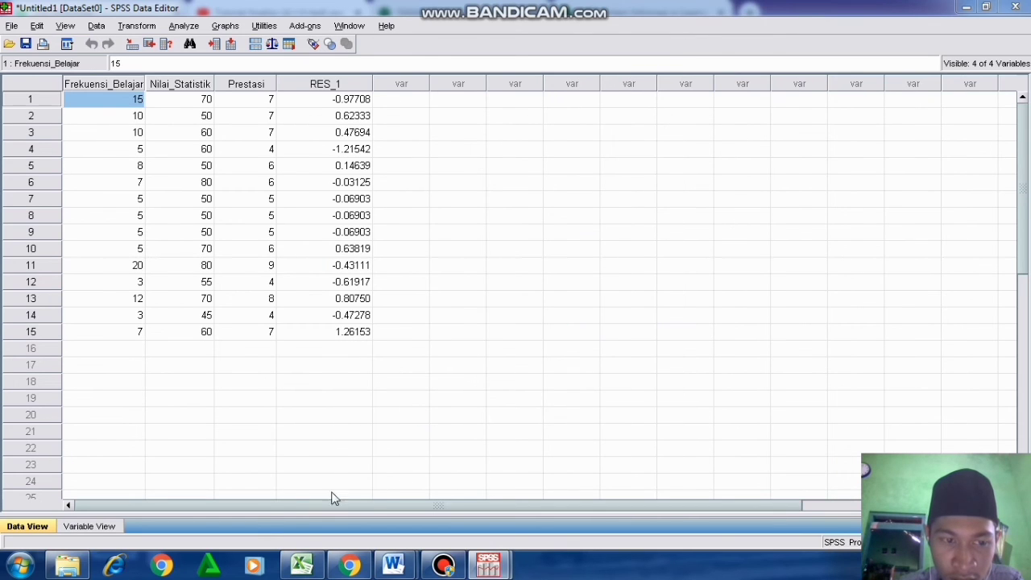
Review the new regression output and inspect the RES_1 residual values and variable definition
{"action": "left_click", "coordinate": [532, 515]}
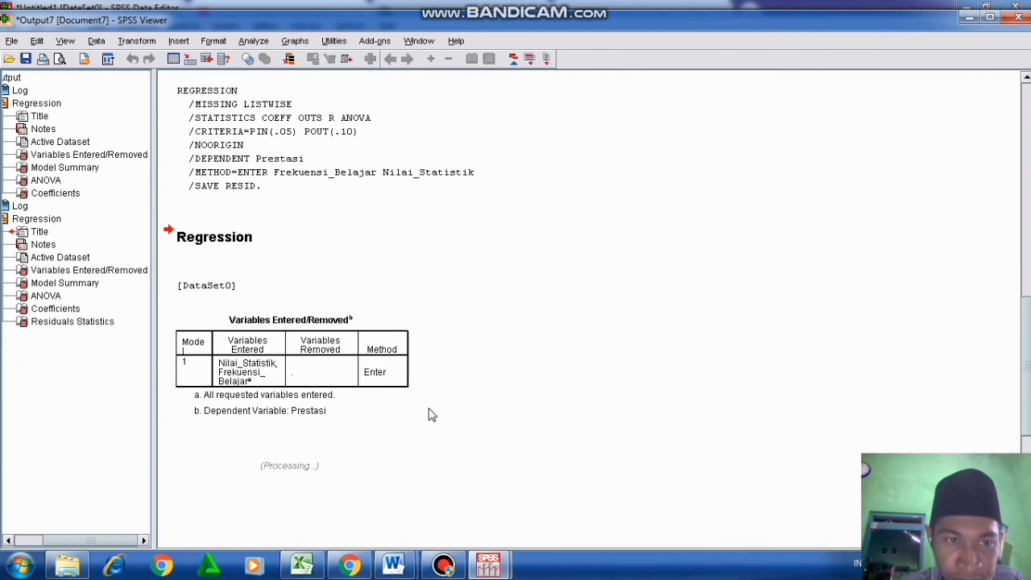
{"action": "scroll", "coordinate": [427, 422], "scroll_direction": "up", "scroll_amount": 5}
{"action": "mouse_move", "coordinate": [488, 564]}
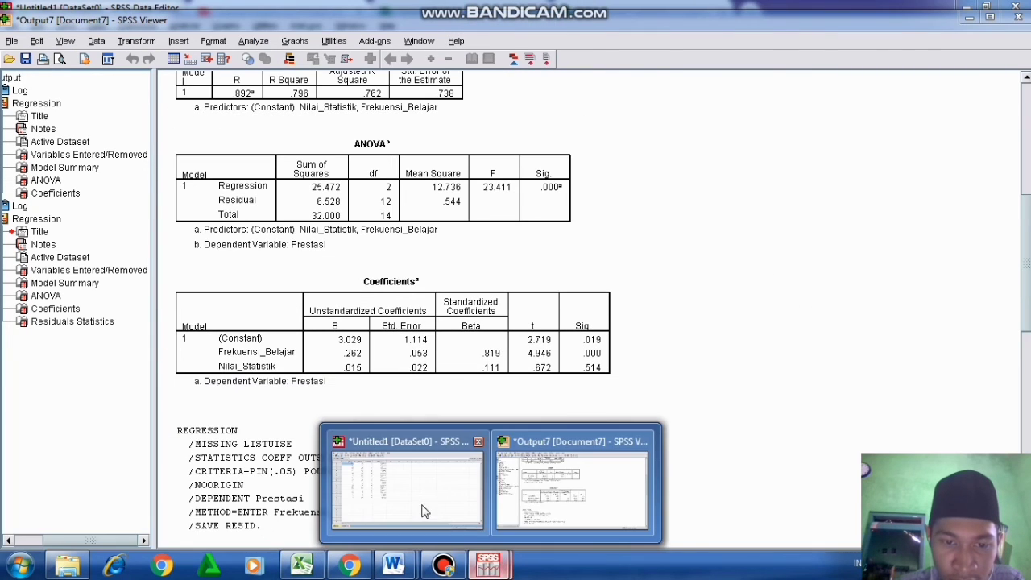
{"action": "left_click", "coordinate": [412, 503]}
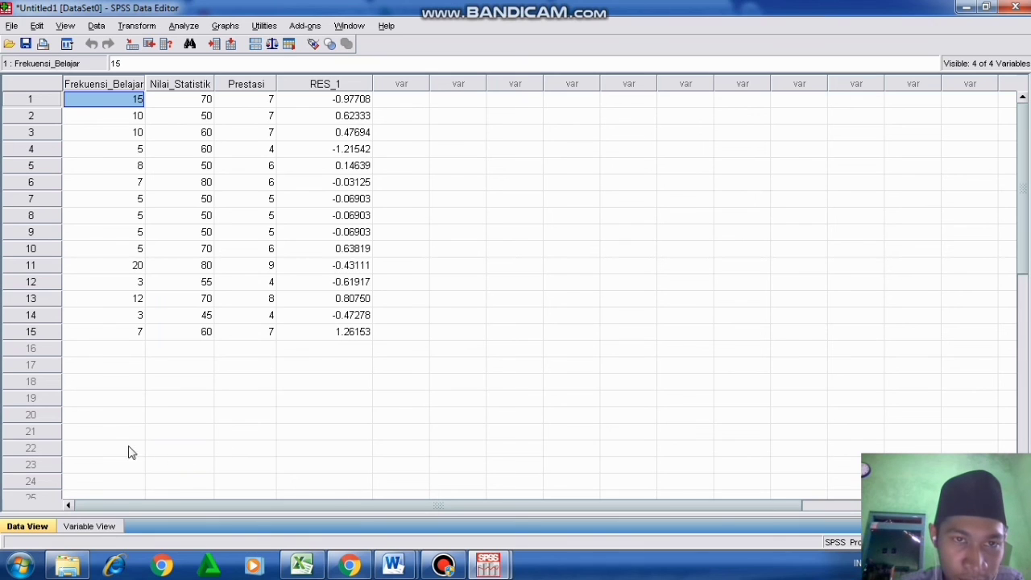
{"action": "left_click", "coordinate": [111, 529]}
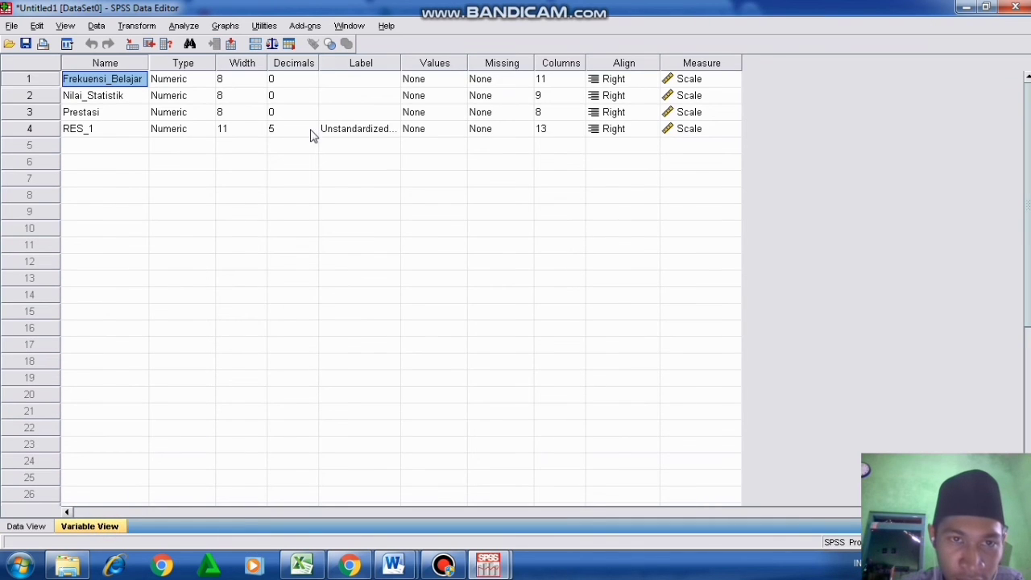
Set up another variable computation in the dataset for target abs_residu, changing the numeric expression to absolut_residu
{"action": "left_click", "coordinate": [26, 528]}
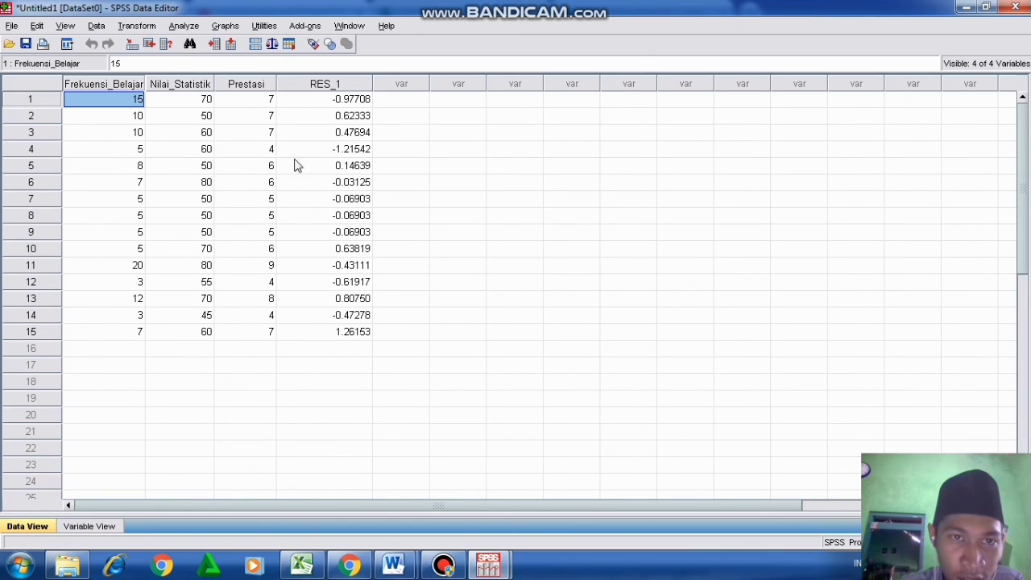
{"action": "left_click", "coordinate": [146, 29]}
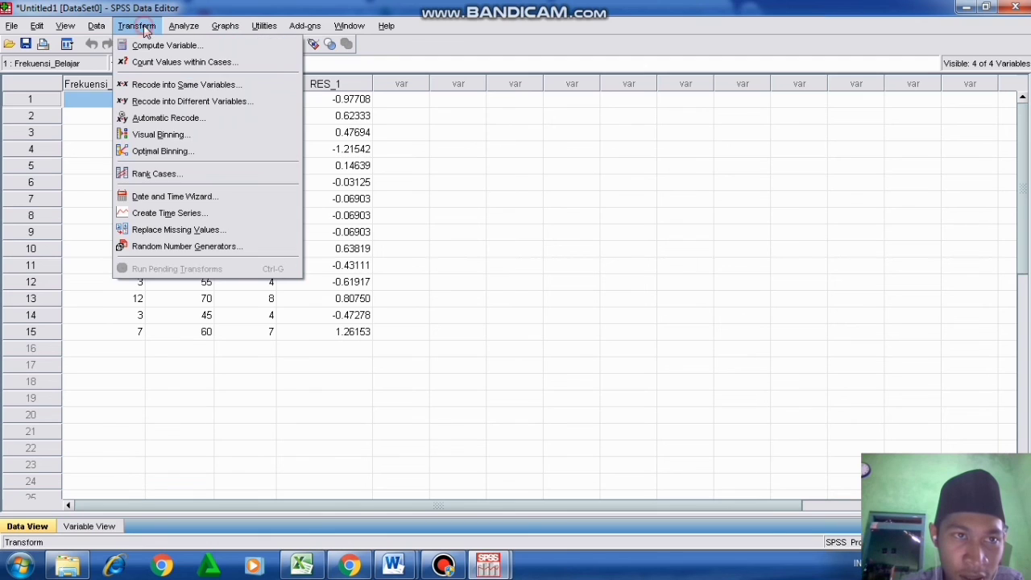
{"action": "left_click", "coordinate": [163, 45]}
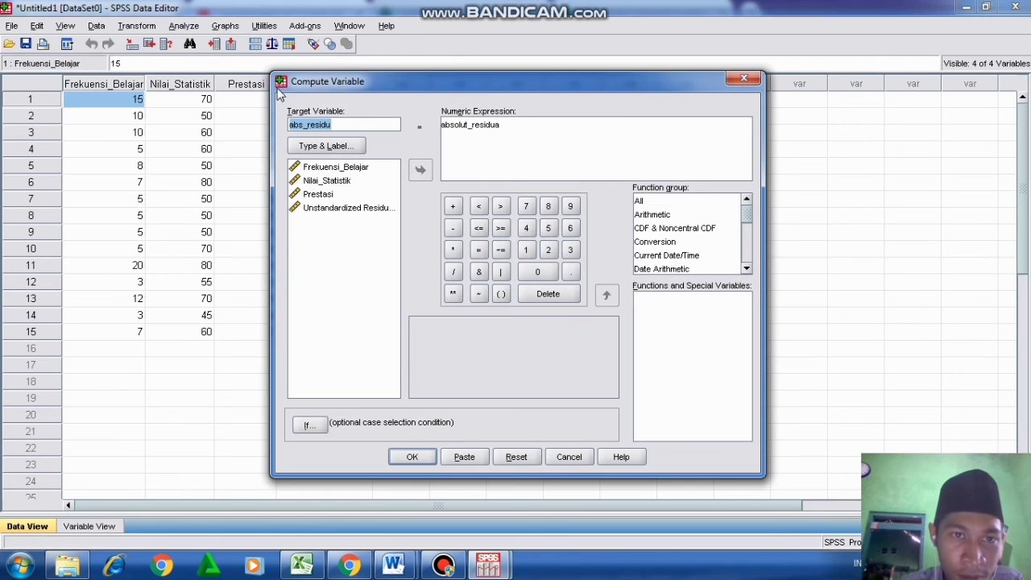
{"action": "left_click", "coordinate": [349, 122]}
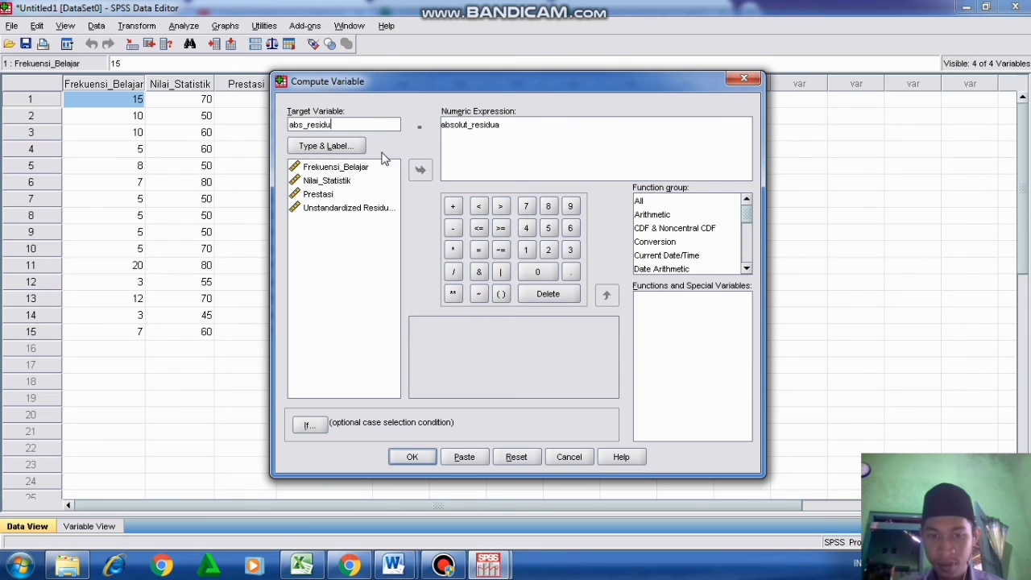
{"action": "left_click", "coordinate": [529, 124]}
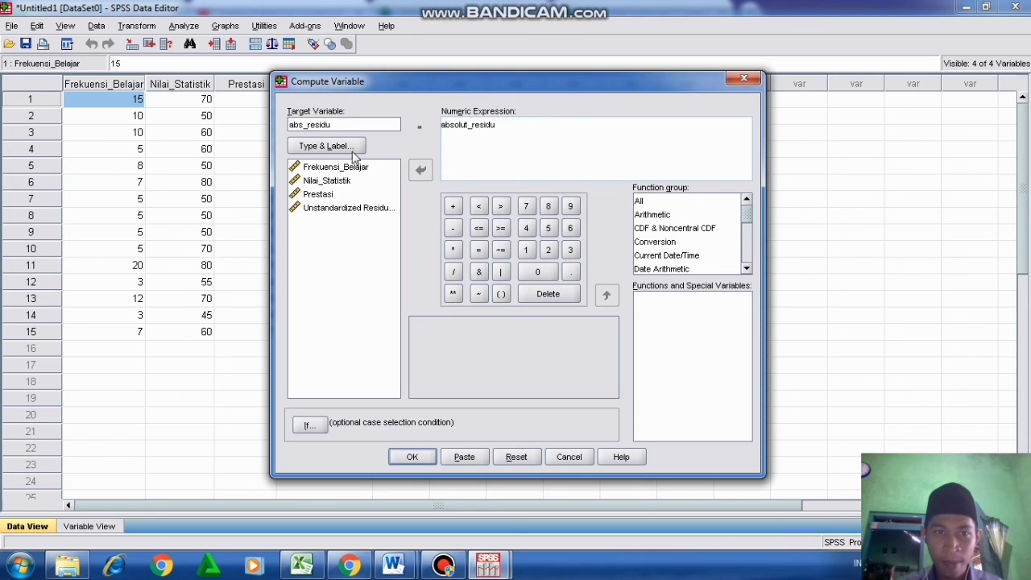
Label the target variable abs_residu and try to run the computation with the expression absolut_residu
{"action": "left_click", "coordinate": [326, 145]}
{"action": "left_click", "coordinate": [508, 235]}
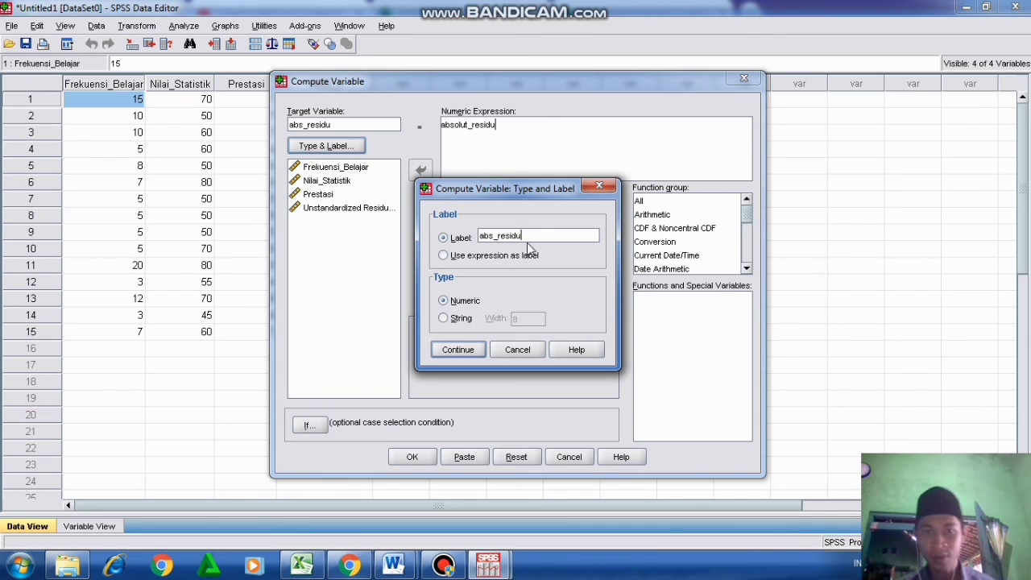
{"action": "left_click", "coordinate": [456, 349]}
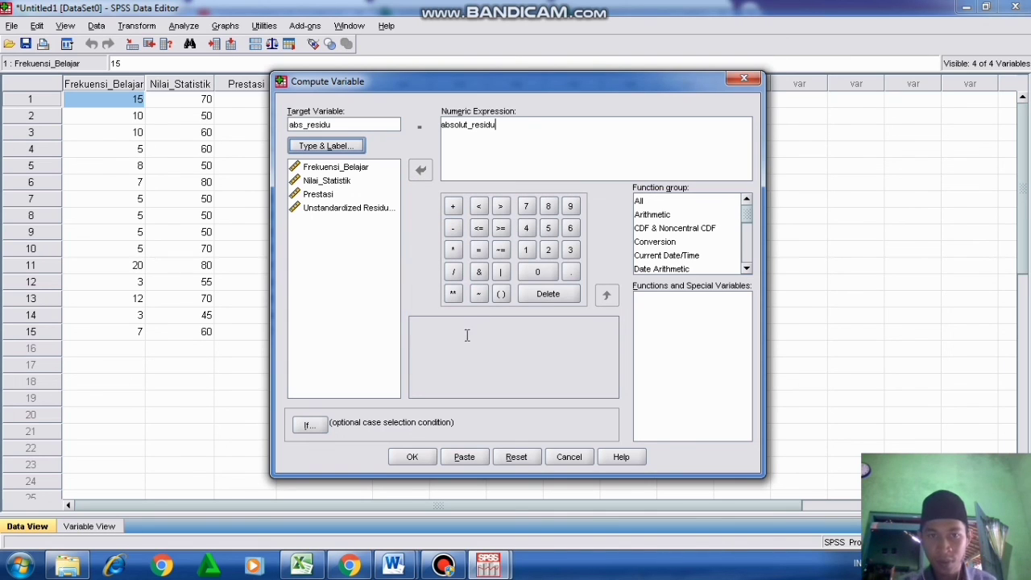
{"action": "left_click", "coordinate": [423, 459]}
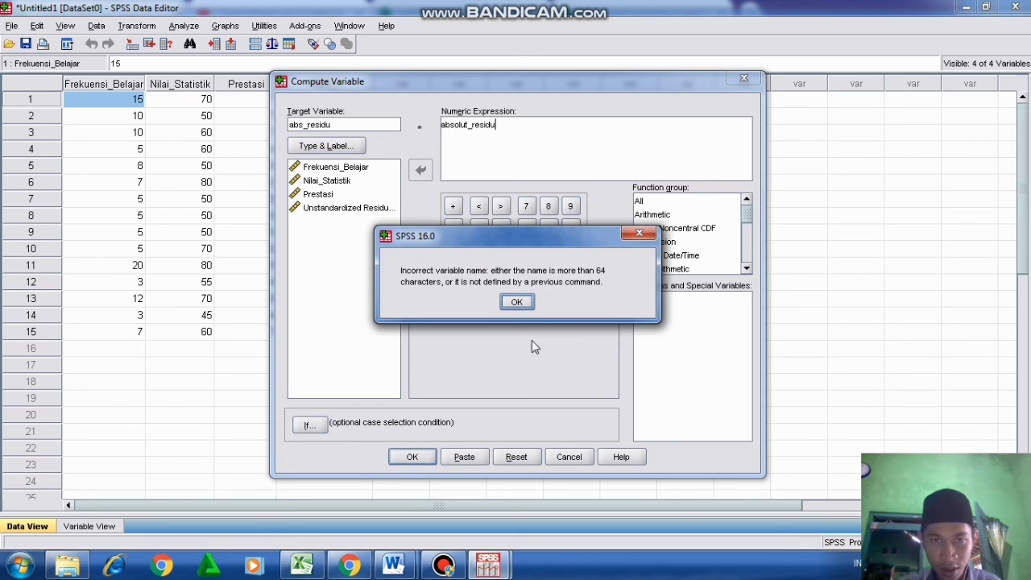
{"action": "left_click", "coordinate": [516, 303]}
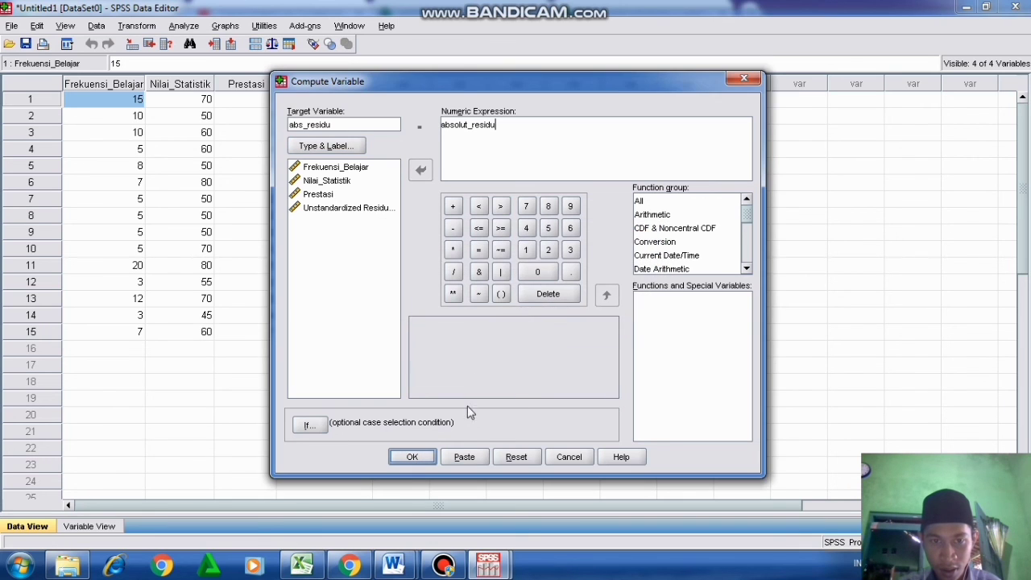